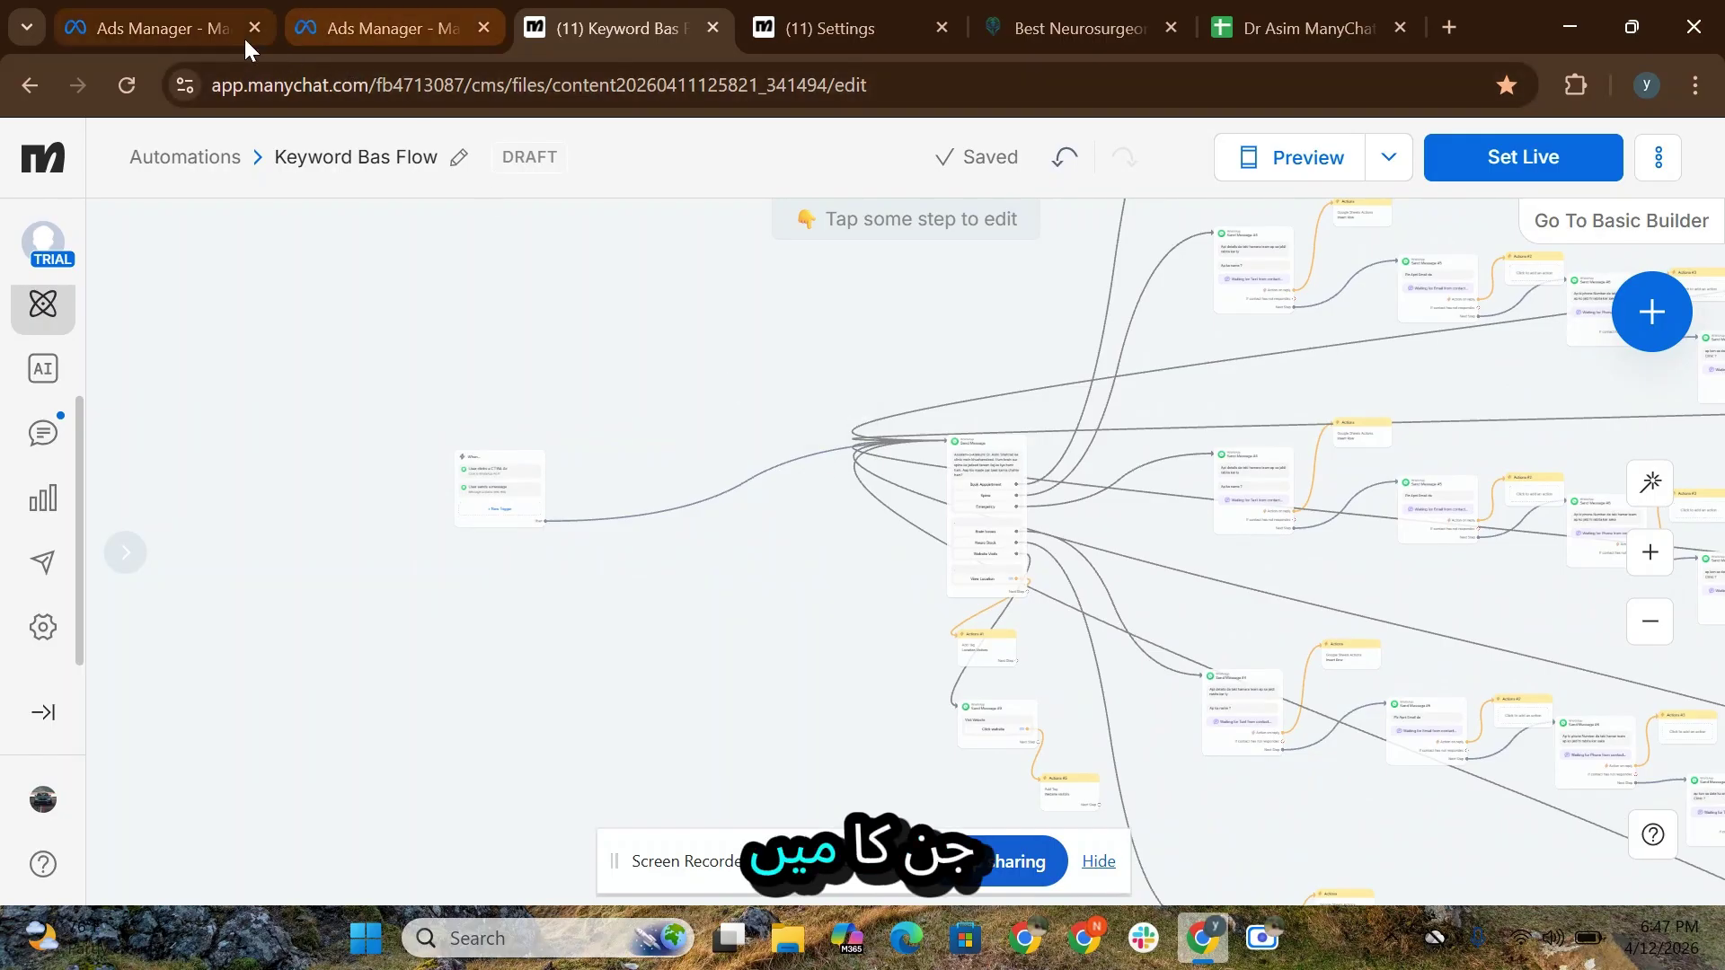
Step: Switch to Ads Manager, clear the campaign name filter and set the campaigns' date range to Maximum
{"action": "left_click", "coordinate": [177, 31]}
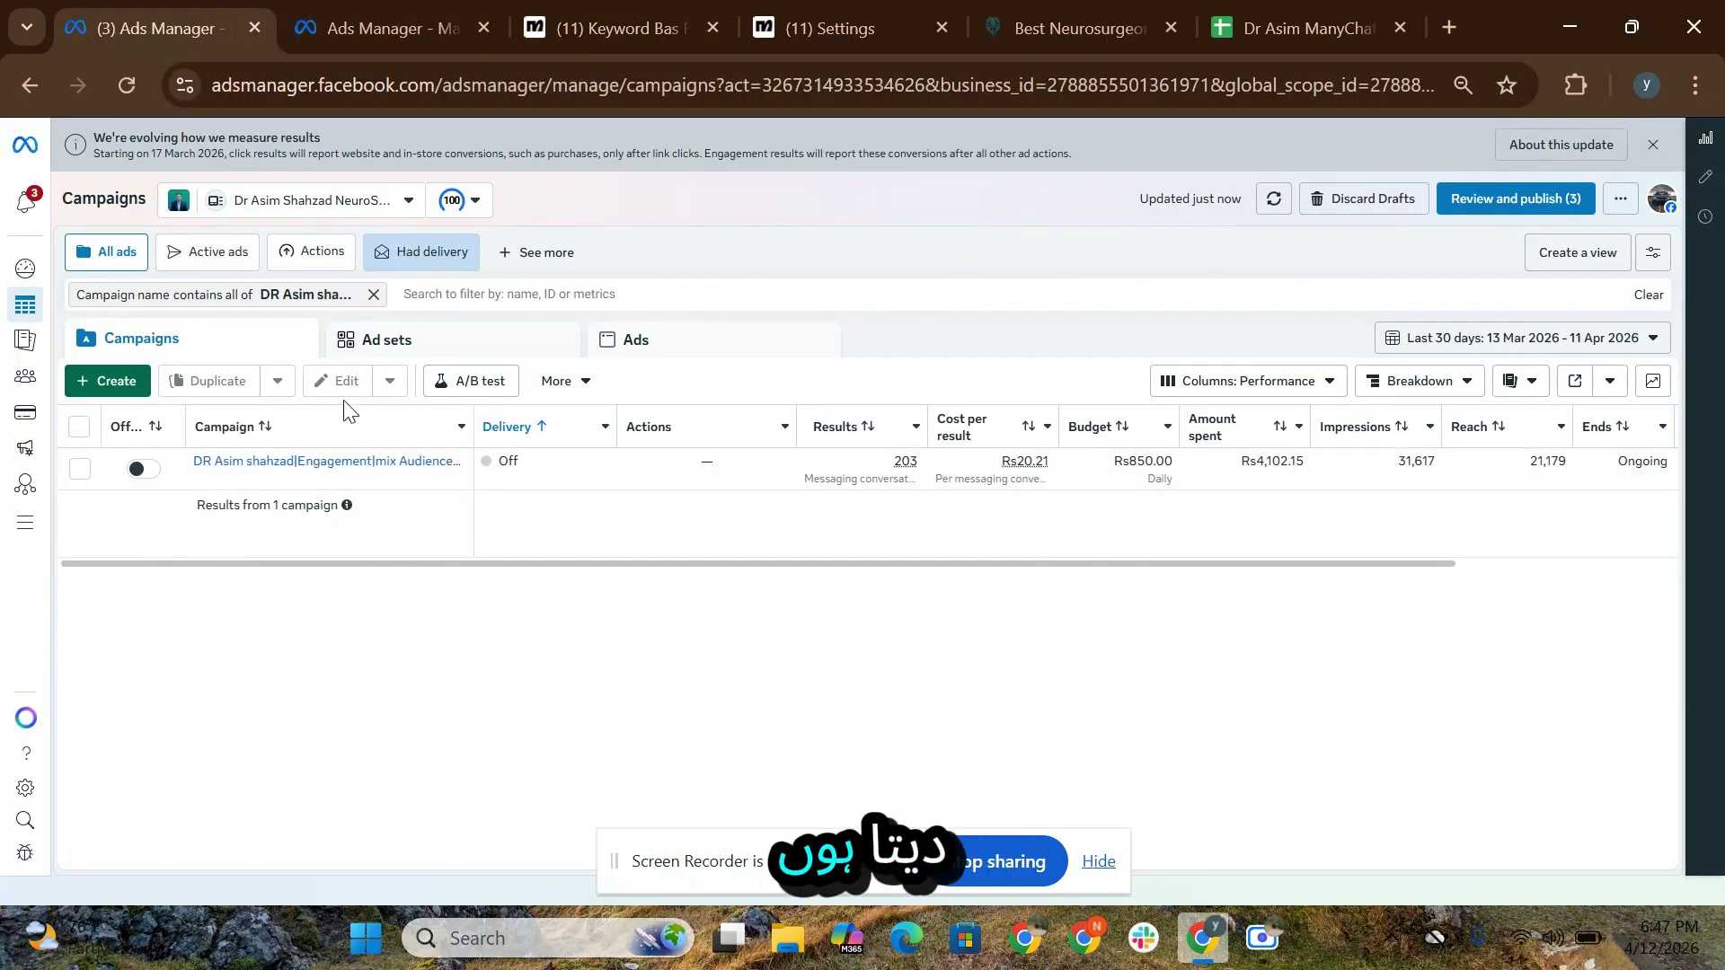
{"action": "left_click", "coordinate": [373, 295]}
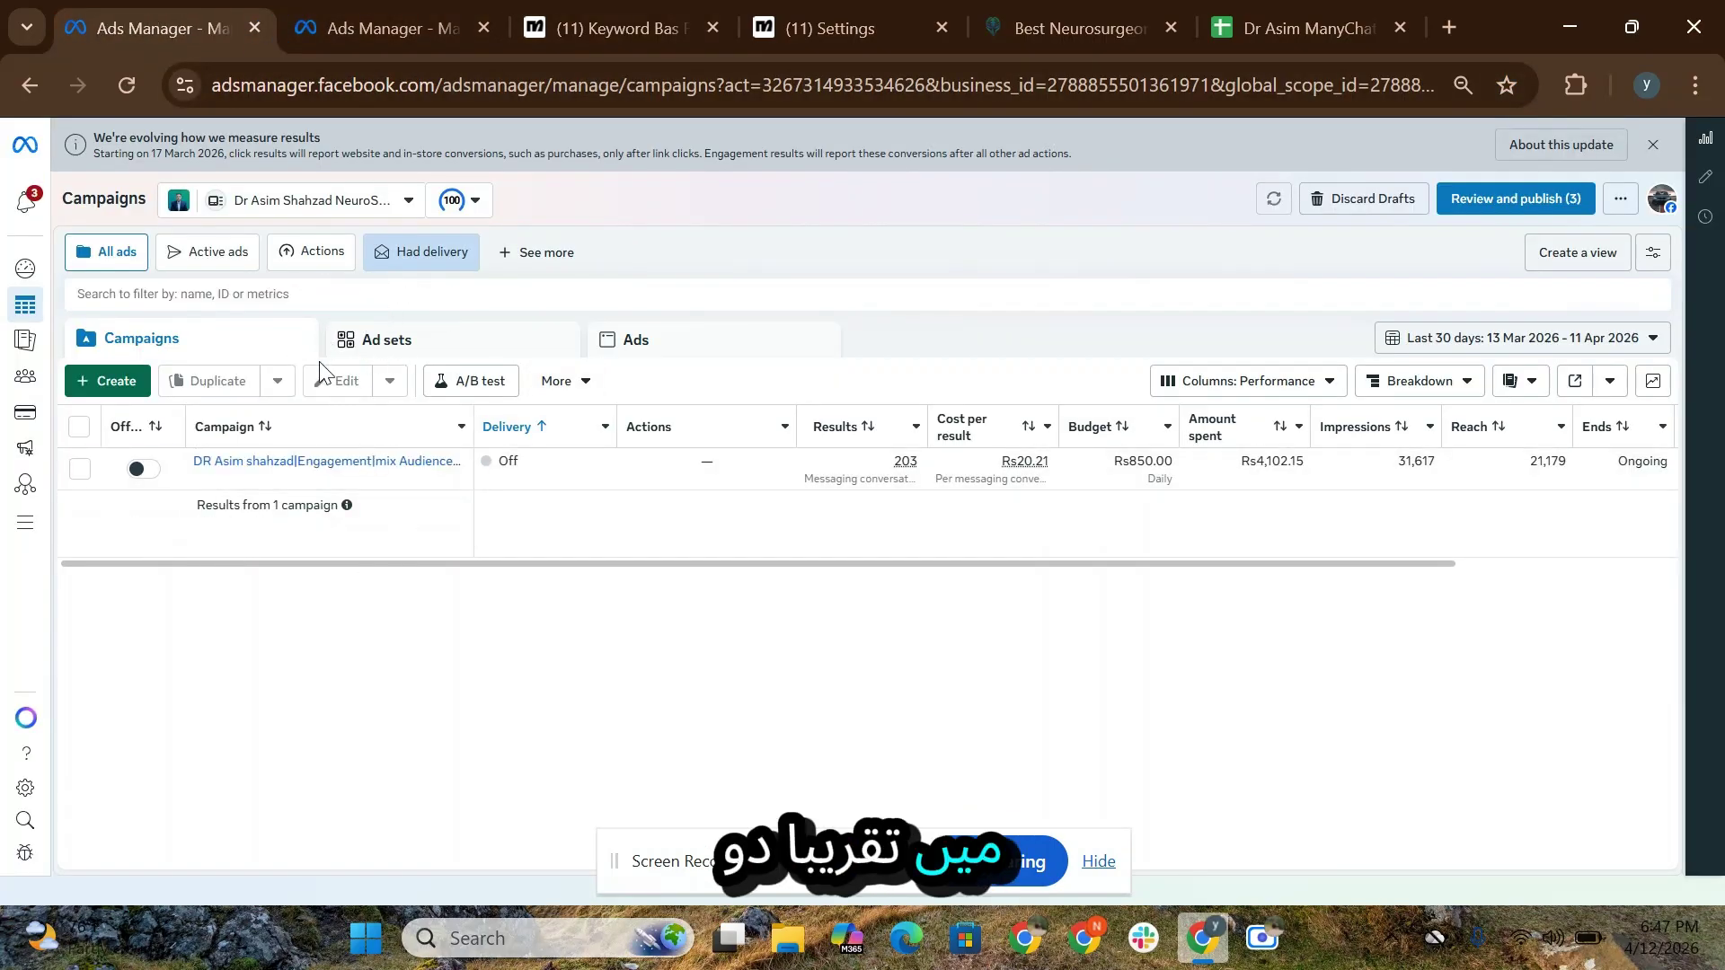
{"action": "left_click", "coordinate": [1451, 340]}
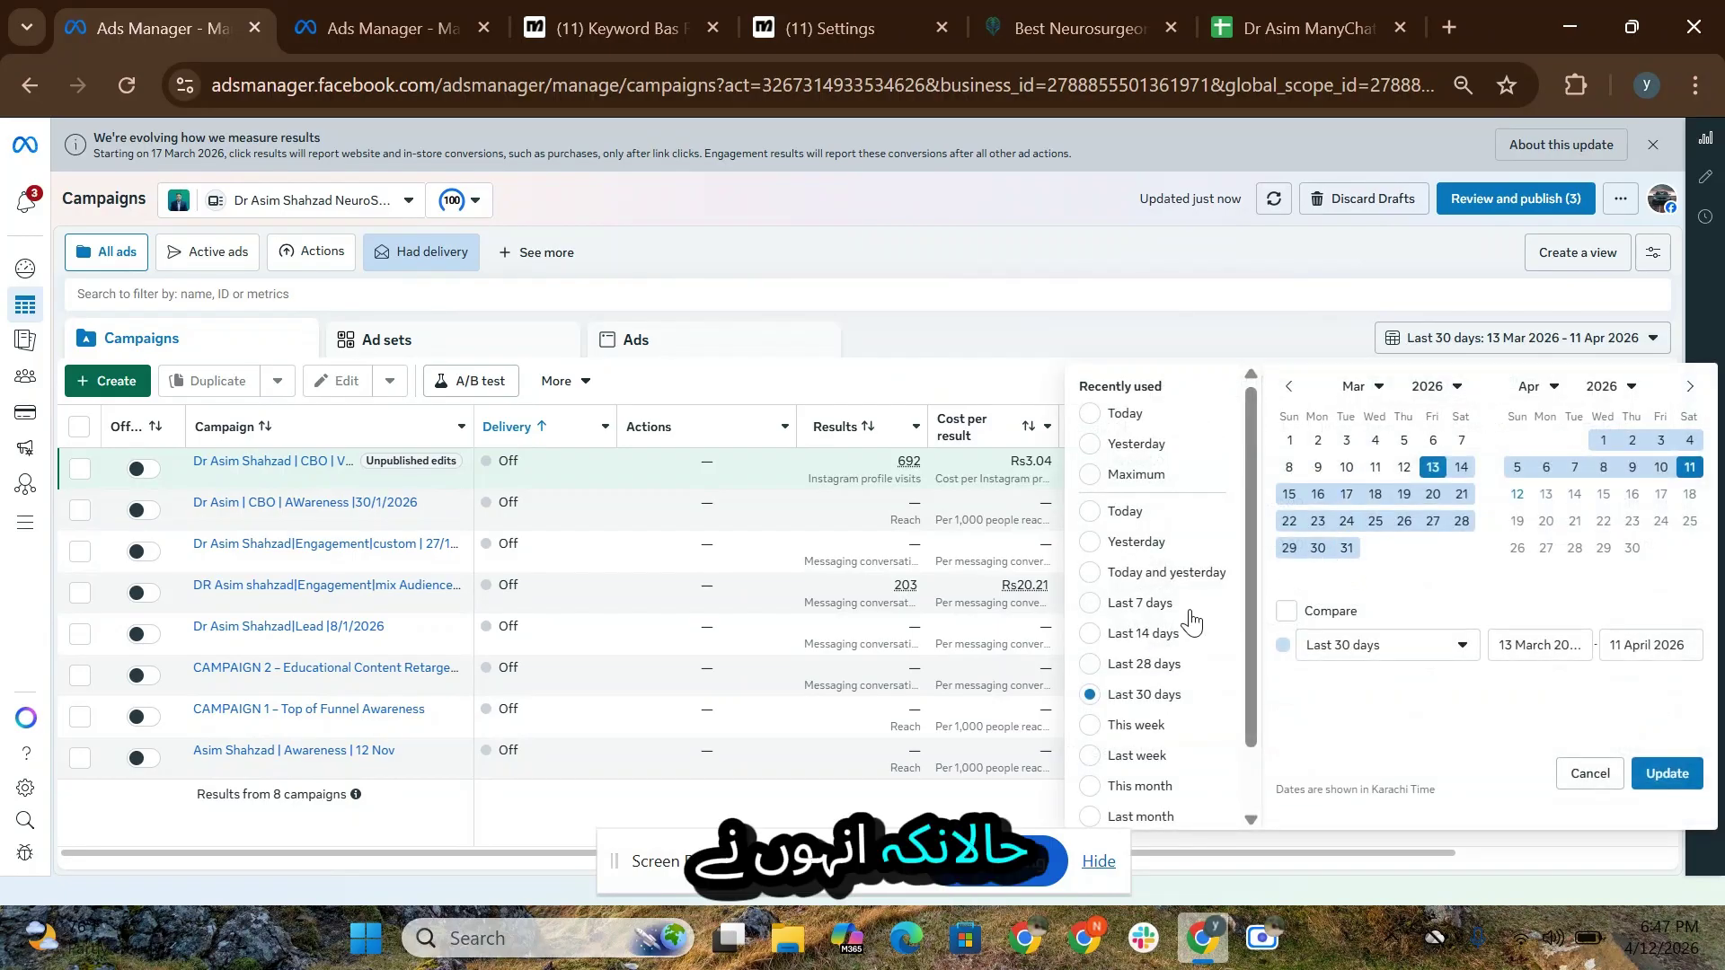
{"action": "left_click", "coordinate": [1096, 475]}
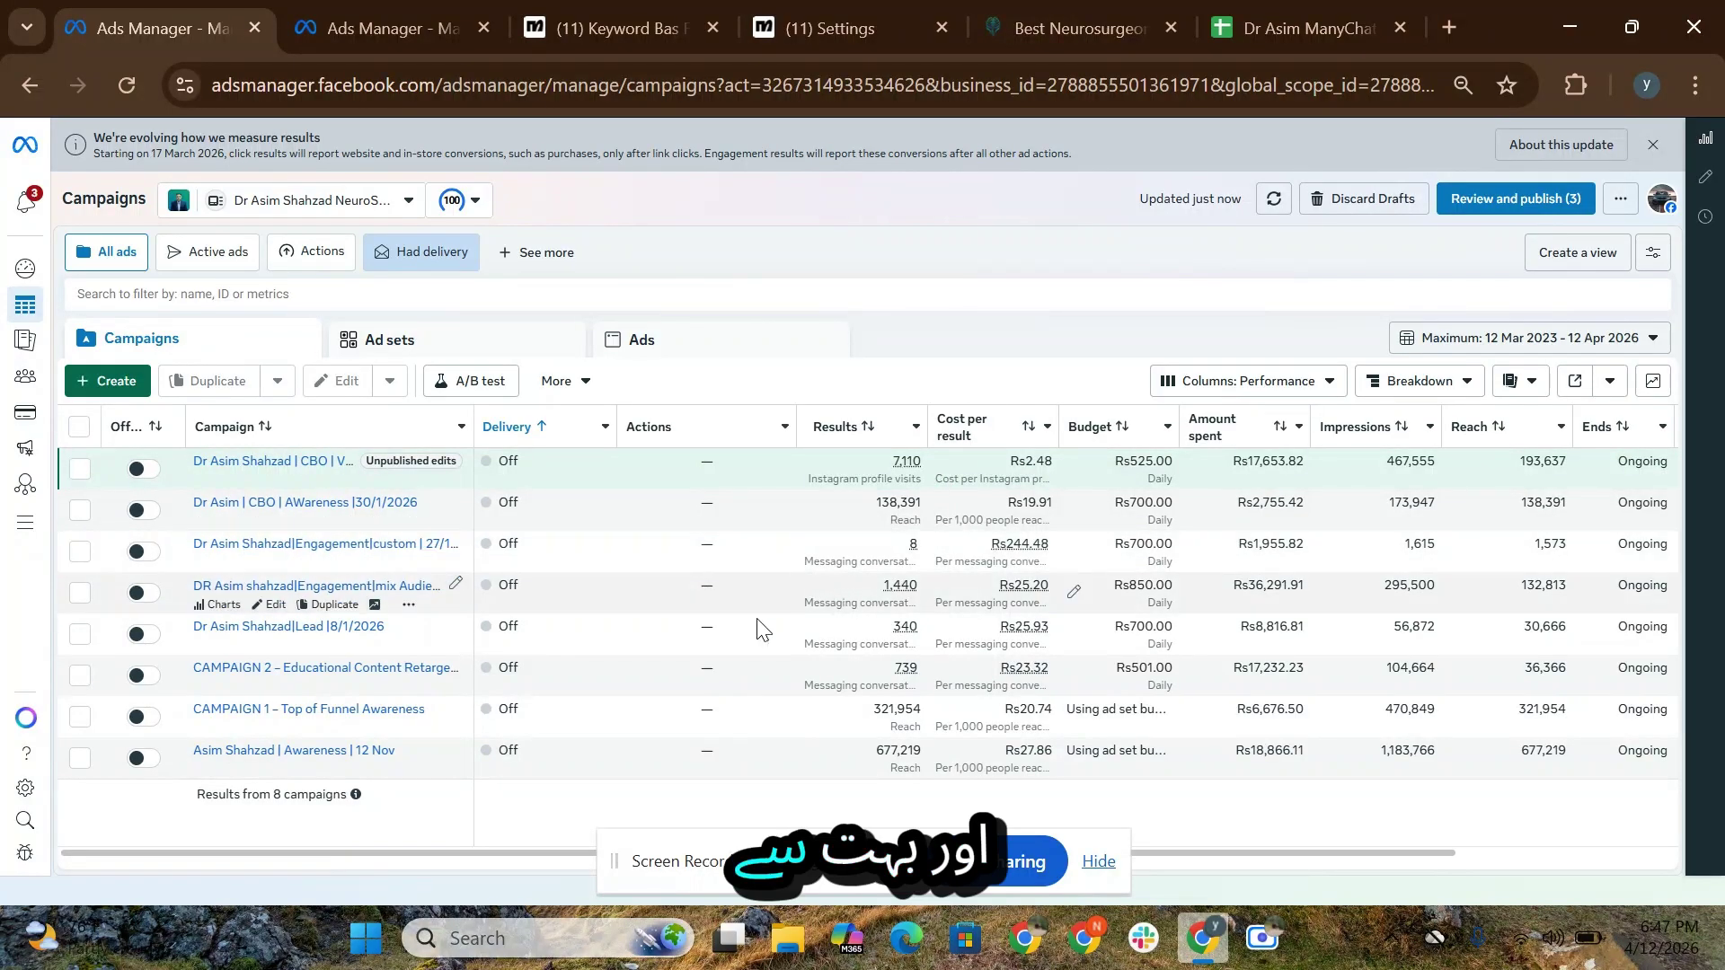
Step: Review the ad set and ads of the Engagement mix Audience campaign, then compare messaging results and costs in the campaign list
{"action": "left_click", "coordinate": [79, 593]}
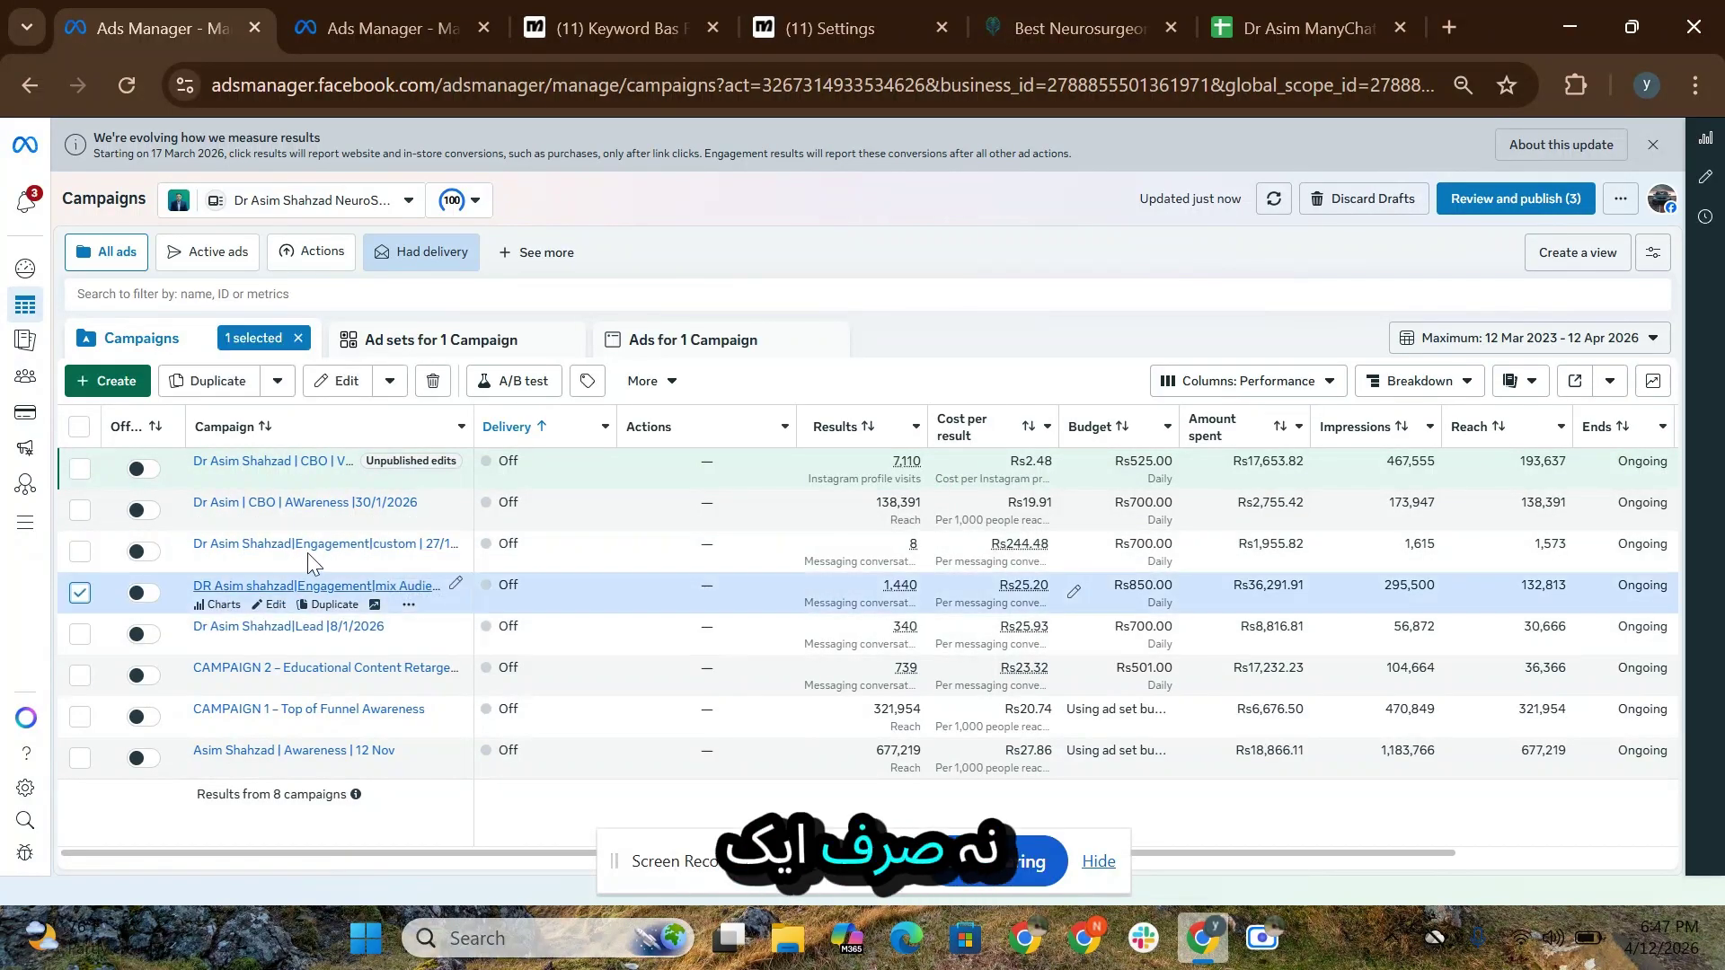
{"action": "left_click", "coordinate": [373, 340]}
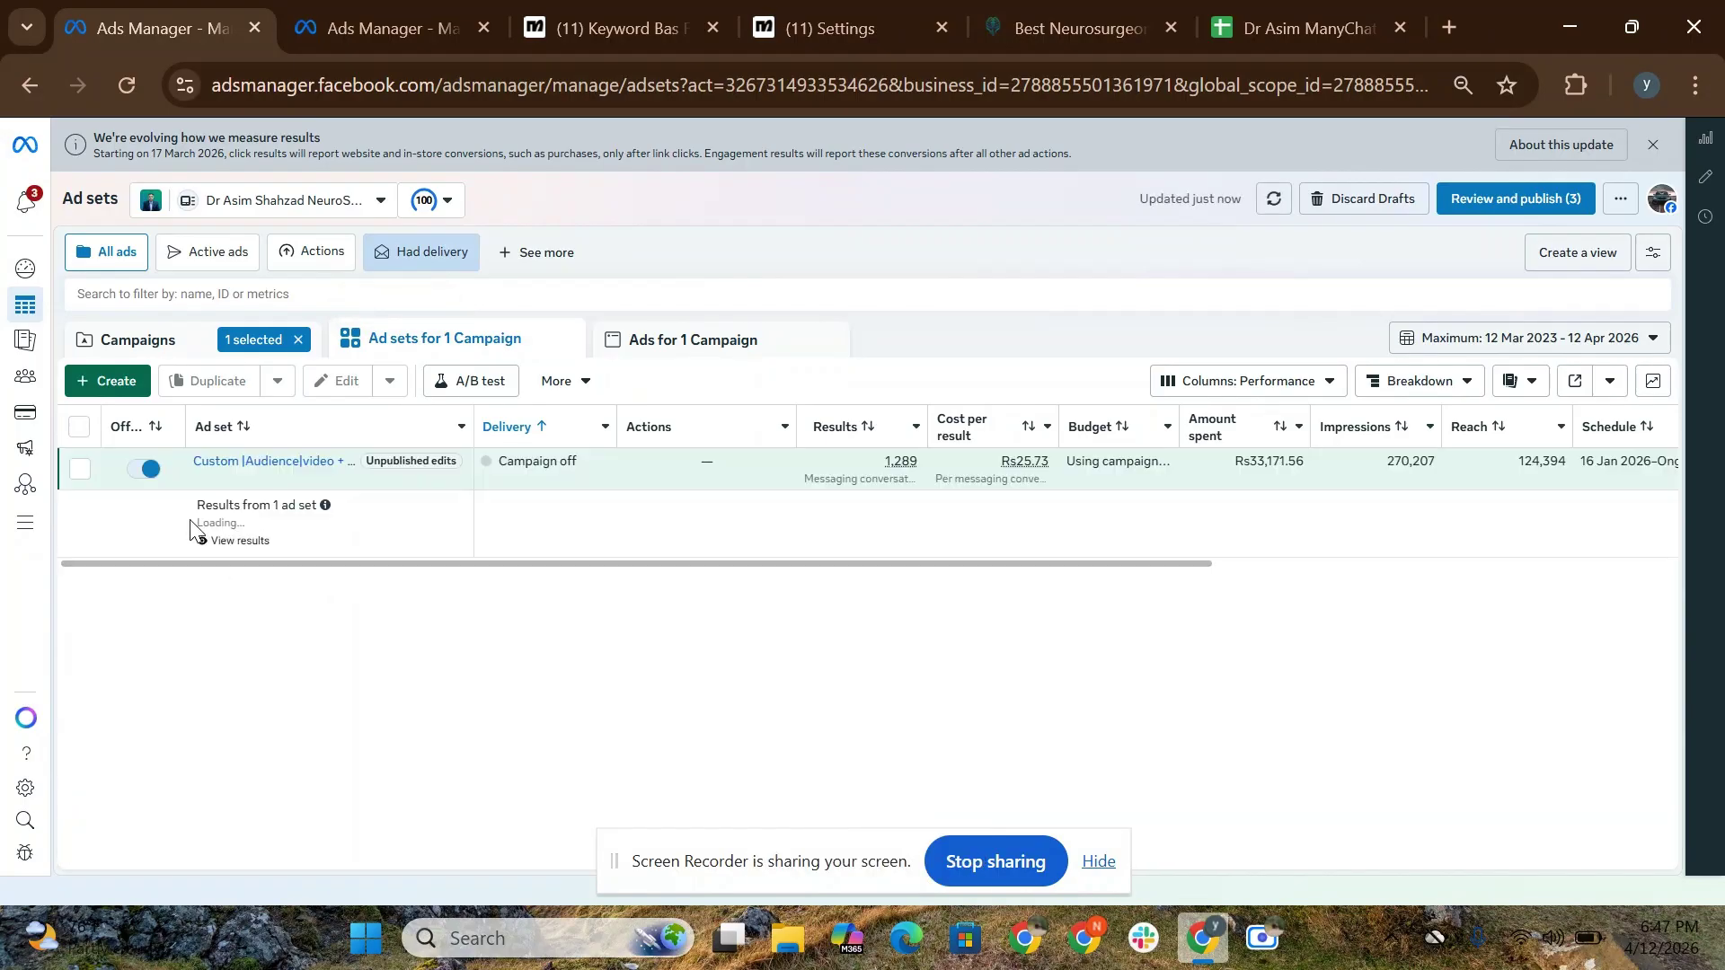
{"action": "left_click", "coordinate": [80, 468]}
{"action": "left_click", "coordinate": [661, 339]}
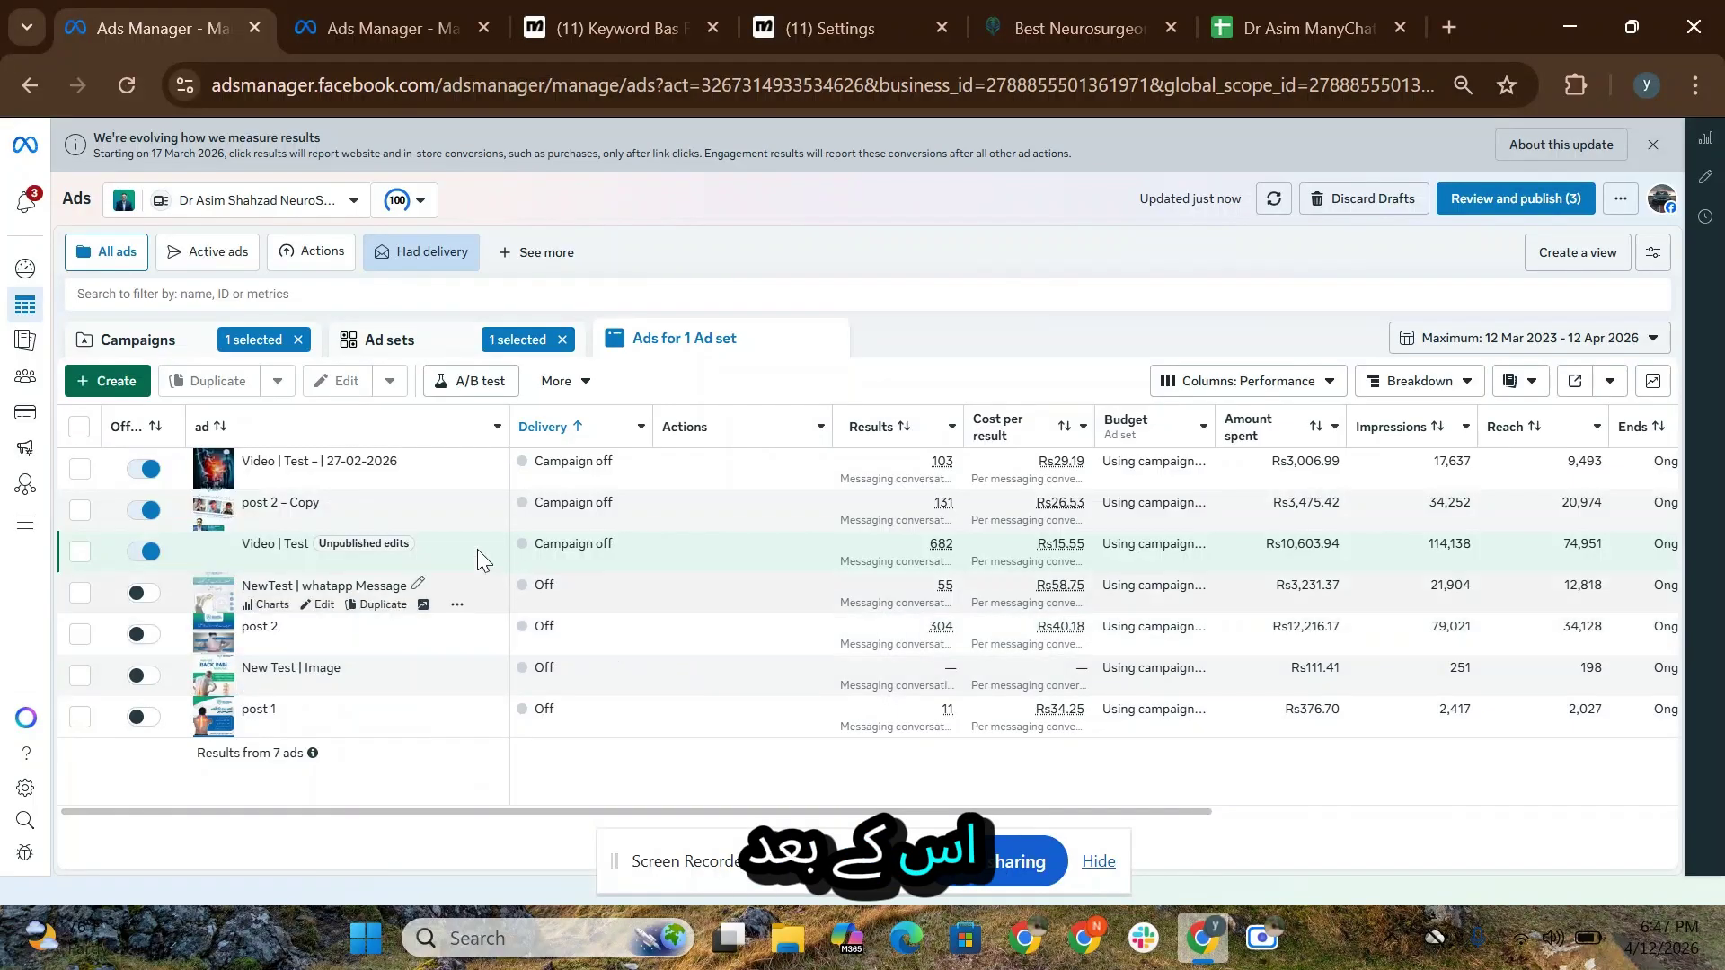
{"action": "left_click", "coordinate": [183, 355]}
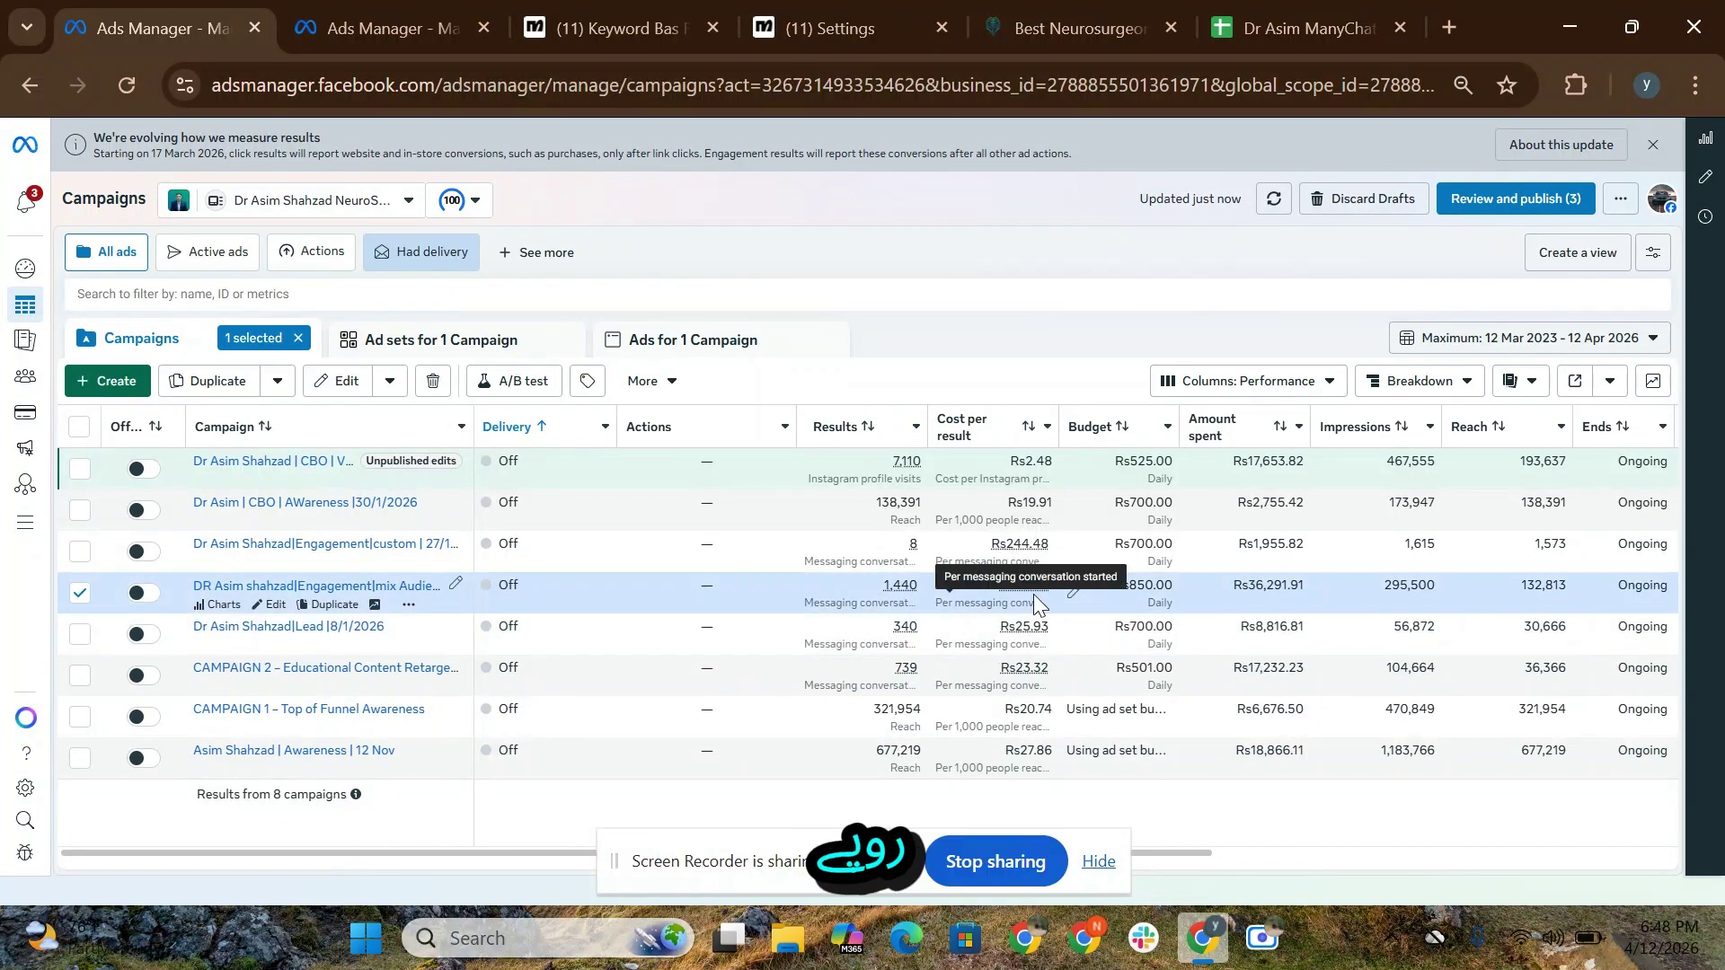
{"action": "mouse_move", "coordinate": [901, 600]}
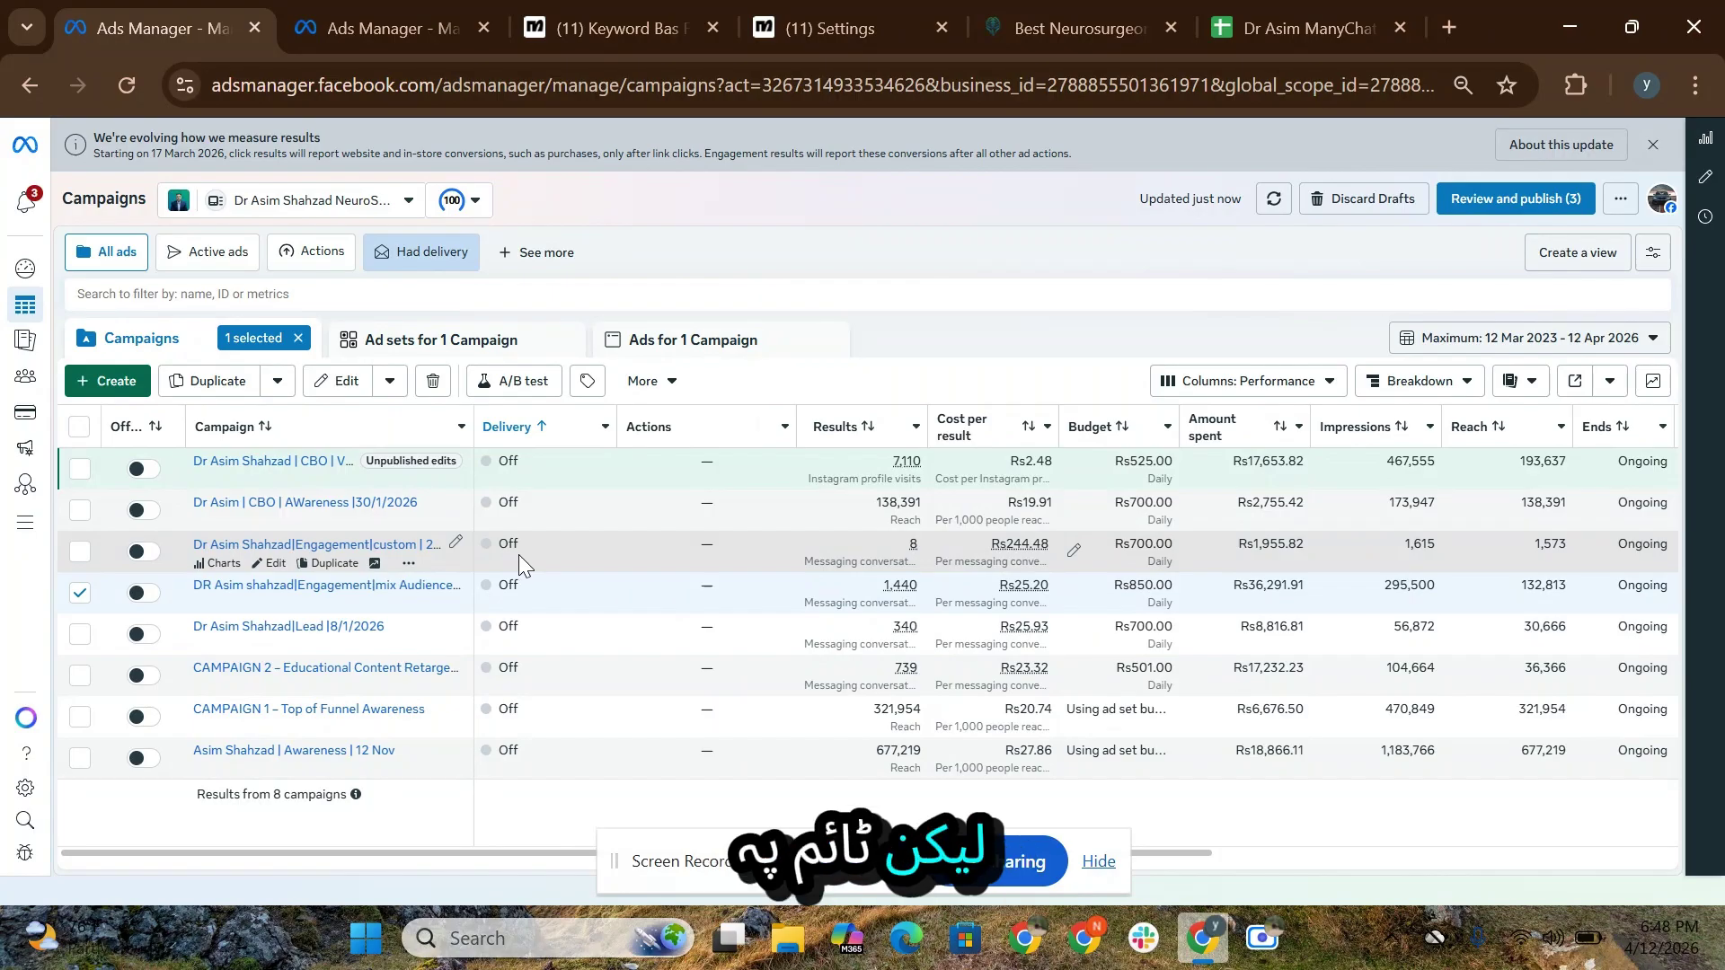
{"action": "mouse_move", "coordinate": [894, 672]}
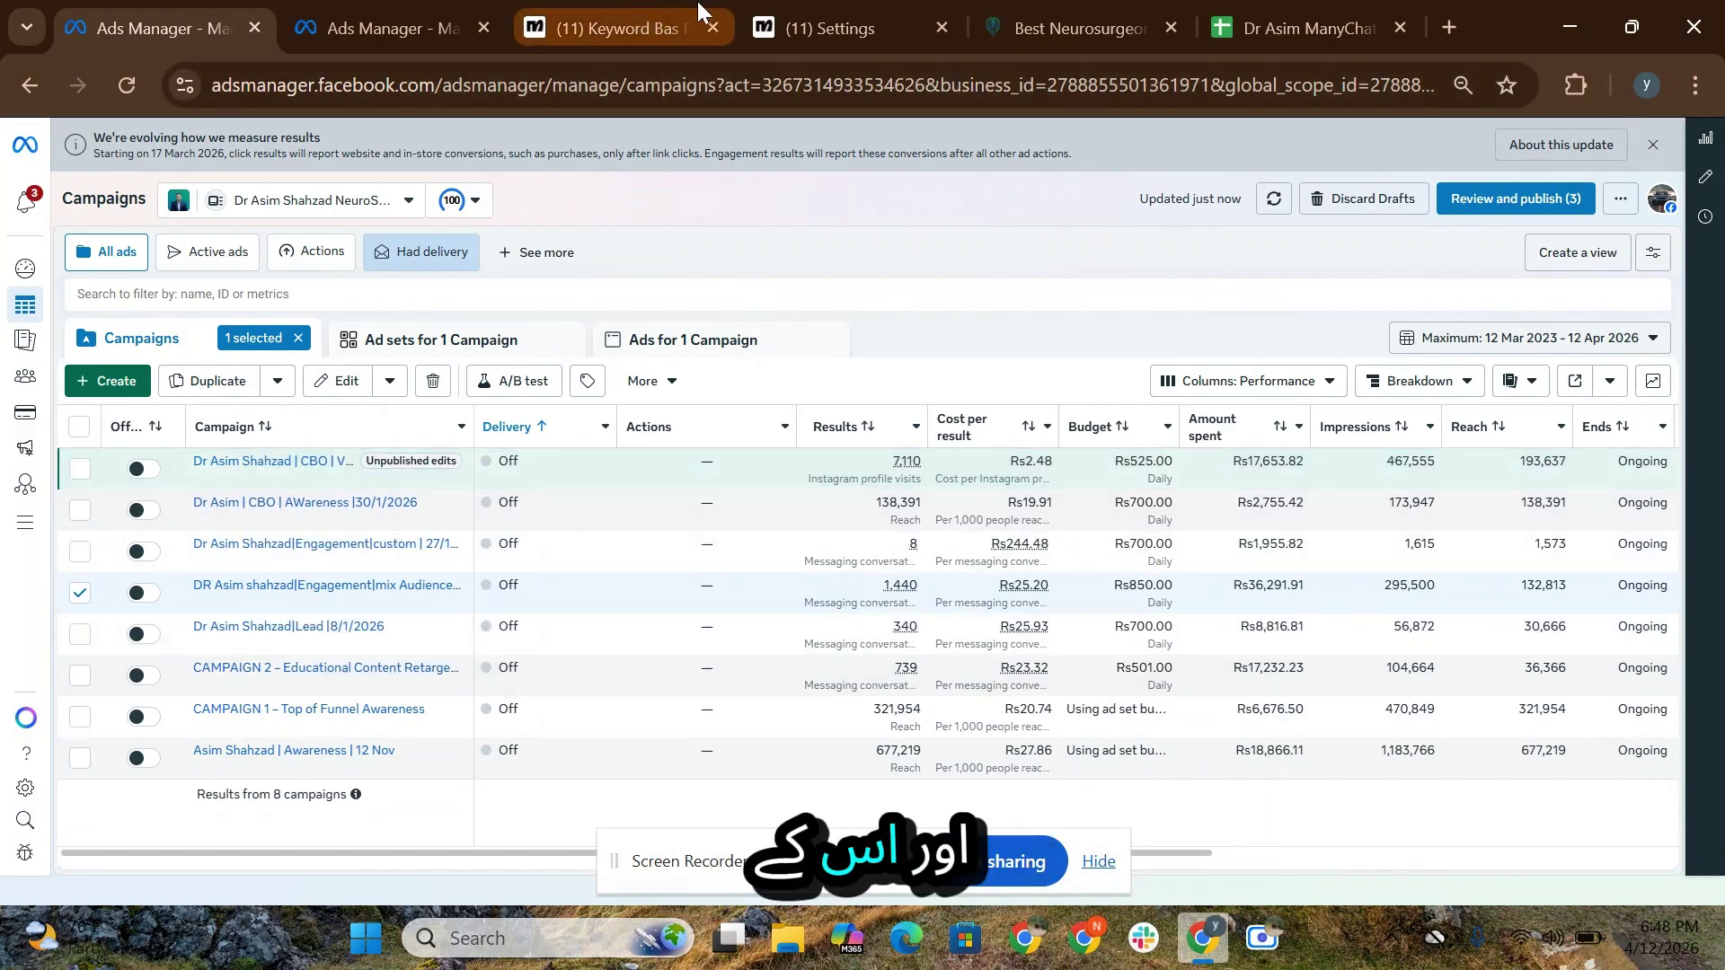
Step: Switch to ManyChat and examine the Keyword Bas Flow from its trigger through the main message and each branch
{"action": "left_click", "coordinate": [808, 9]}
{"action": "left_click", "coordinate": [620, 30]}
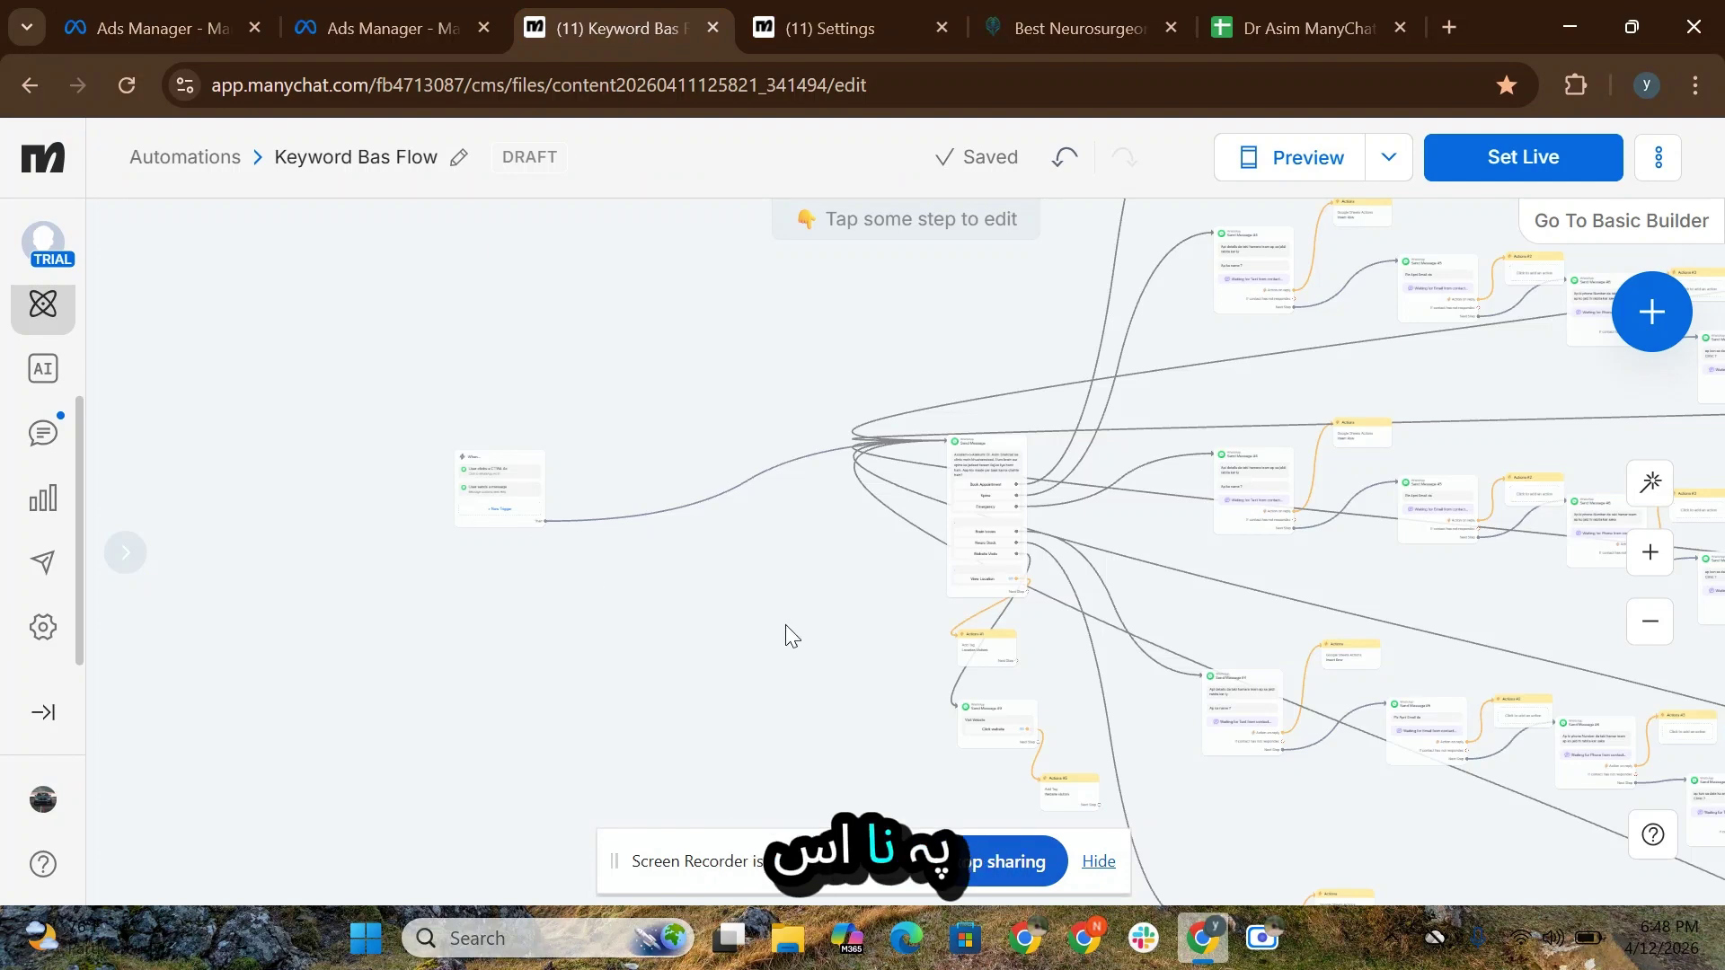
{"action": "scroll", "coordinate": [786, 624], "scroll_direction": "down", "scroll_amount": 5}
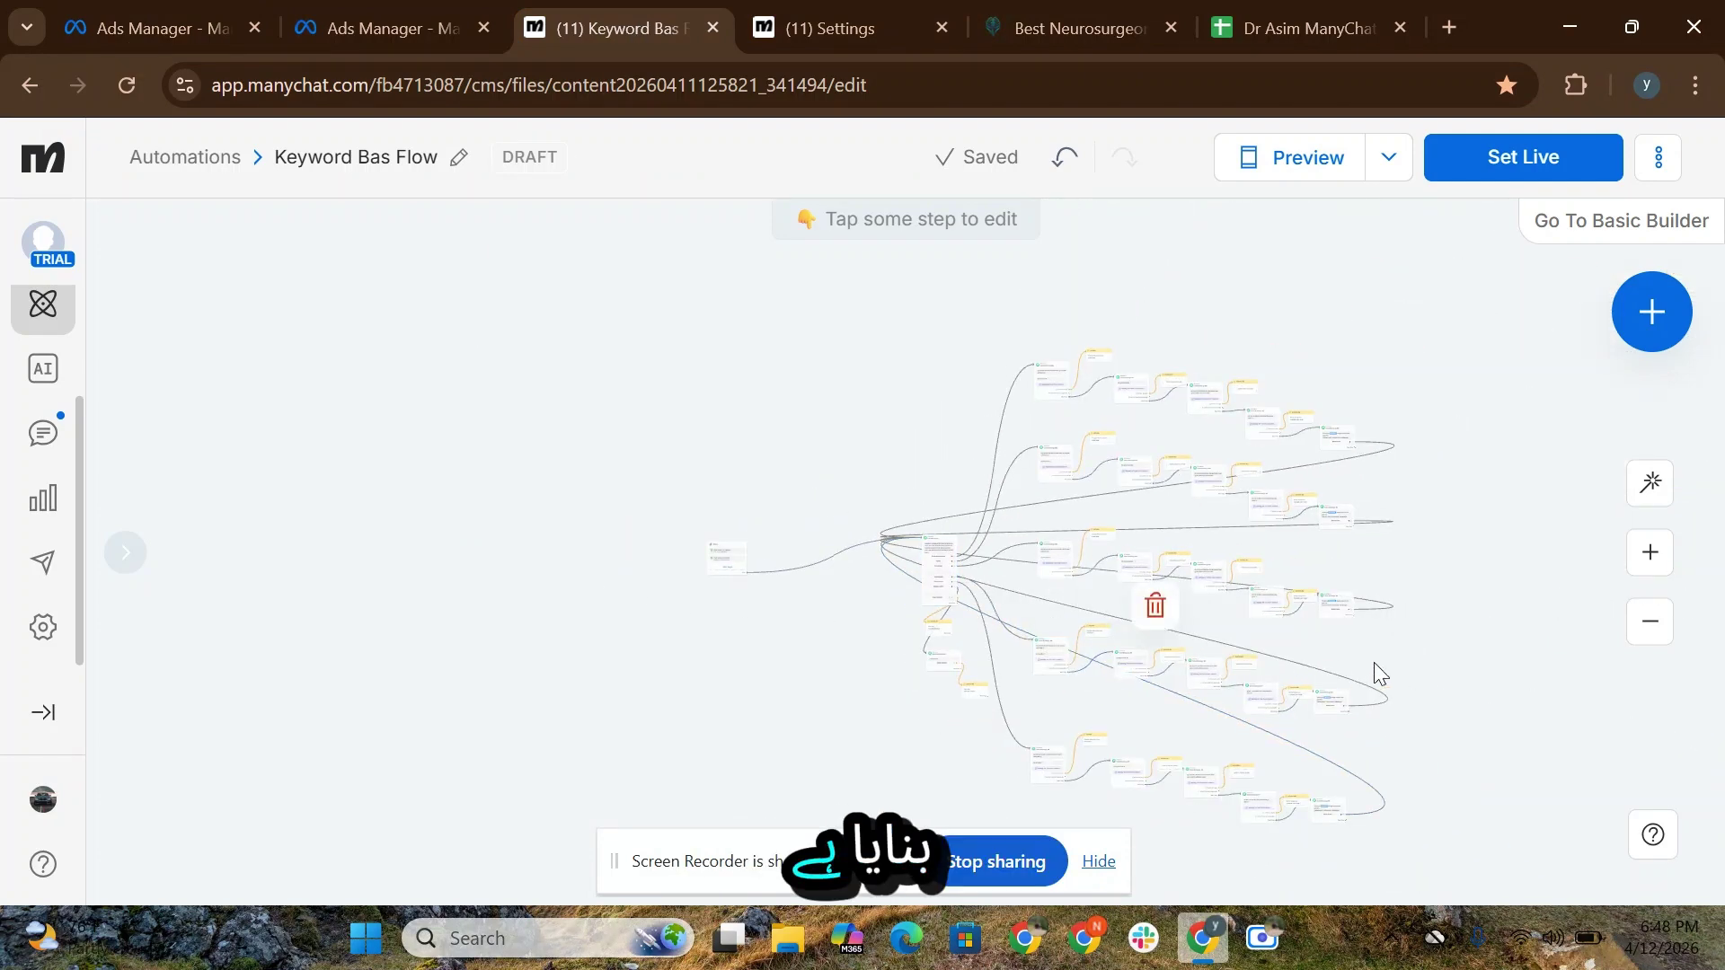
{"action": "scroll", "coordinate": [901, 617], "scroll_direction": "up", "scroll_amount": 6}
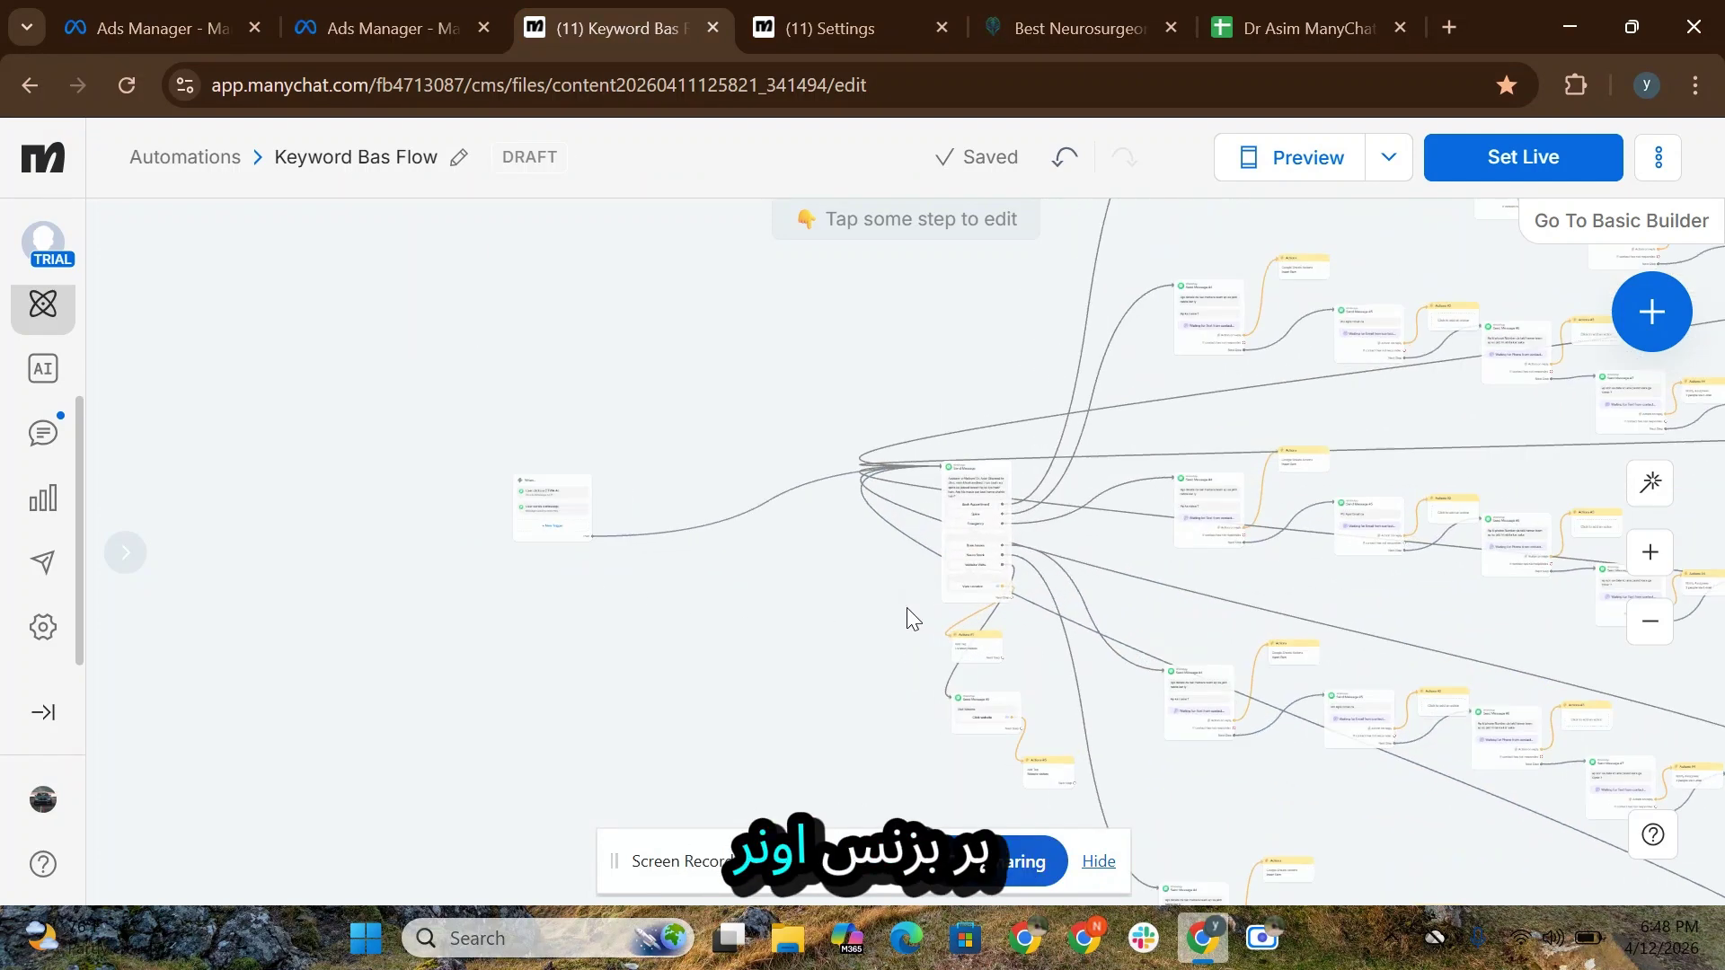
{"action": "scroll", "coordinate": [926, 514], "scroll_direction": "up", "scroll_amount": 5}
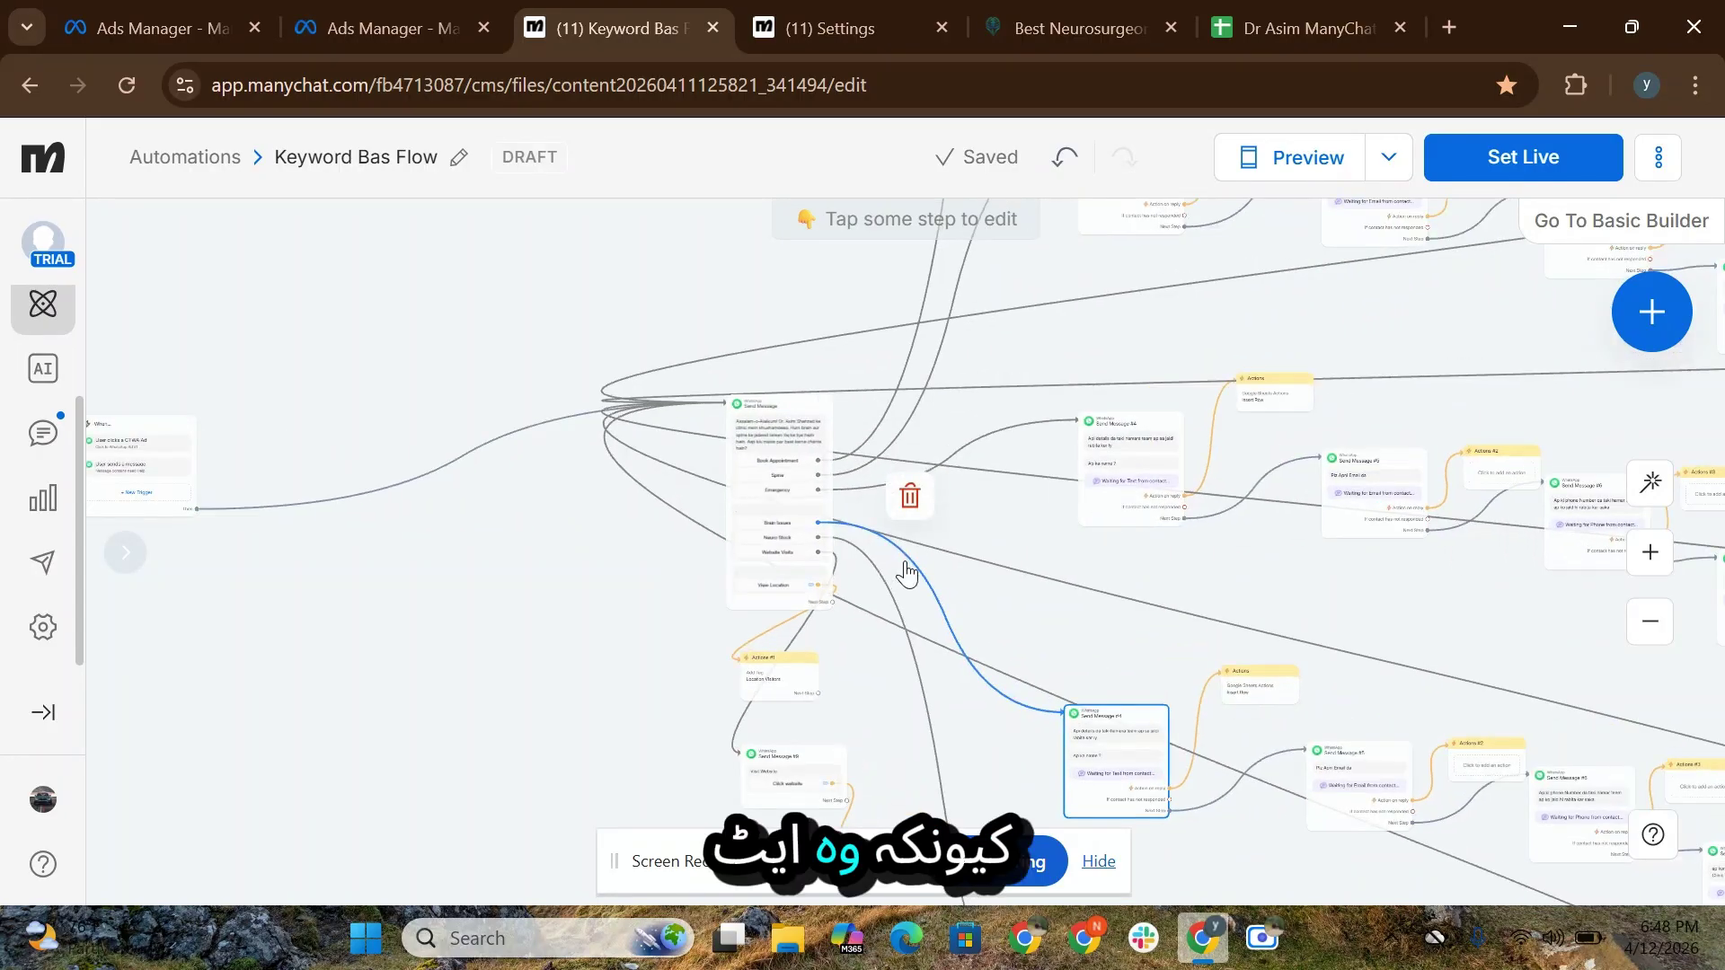
{"action": "scroll", "coordinate": [893, 498], "scroll_direction": "down", "scroll_amount": 3}
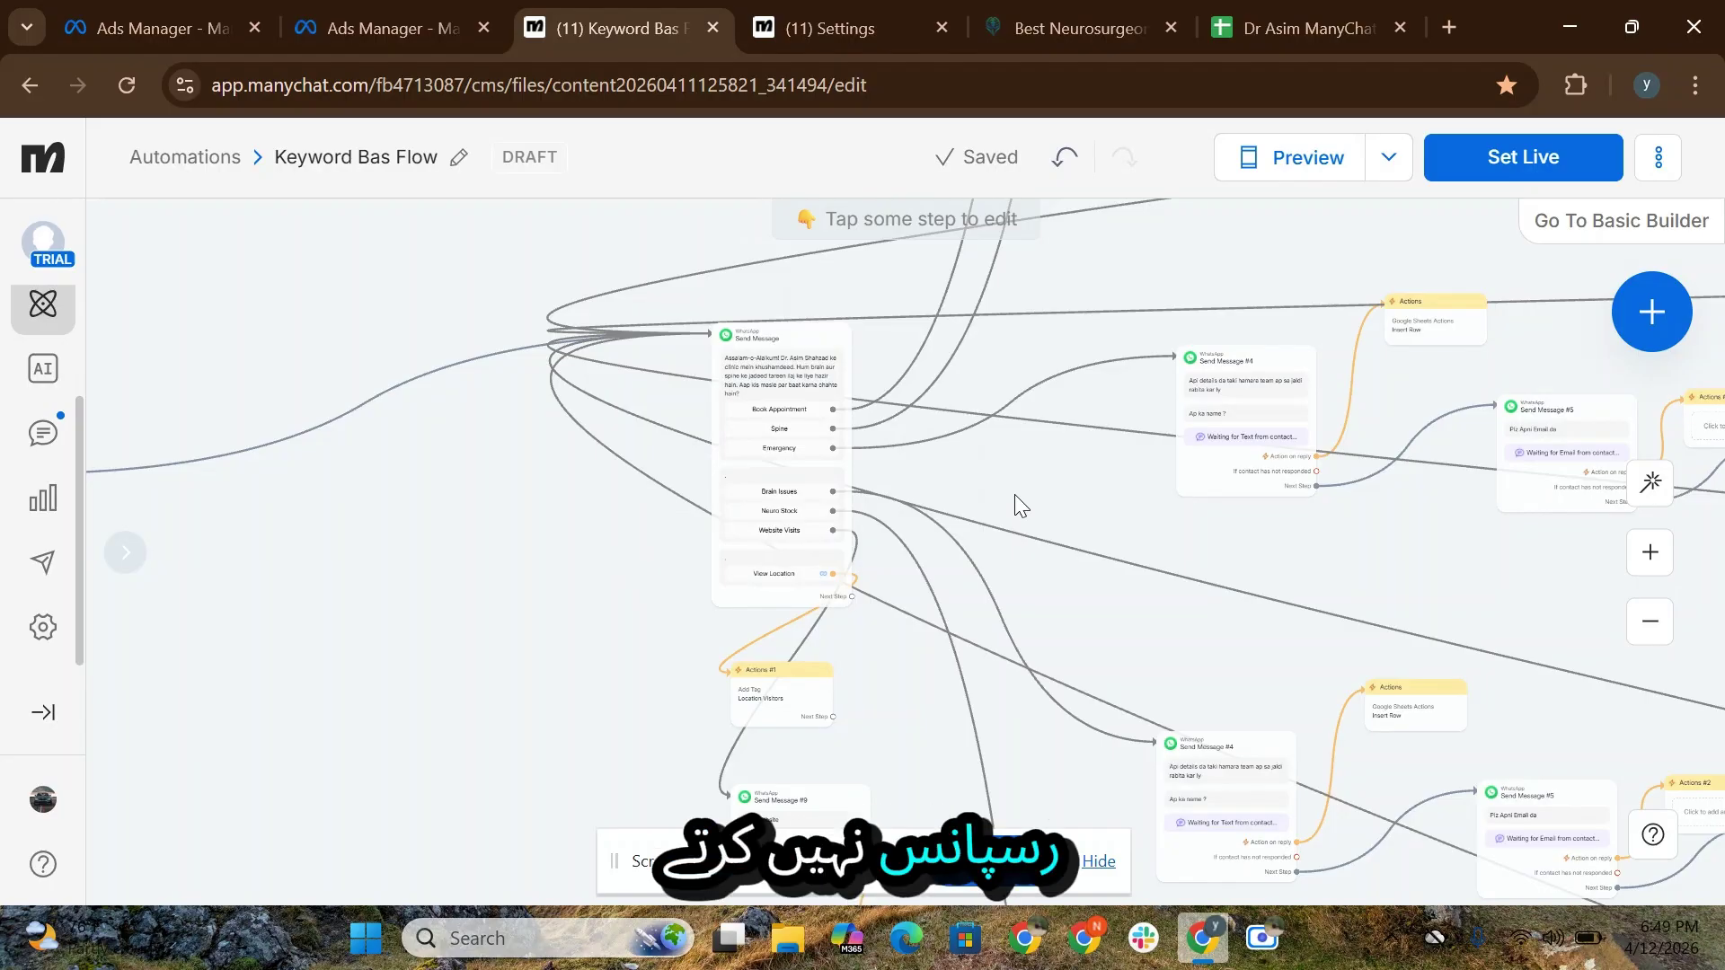
{"action": "scroll", "coordinate": [1016, 495], "scroll_direction": "down", "scroll_amount": 5}
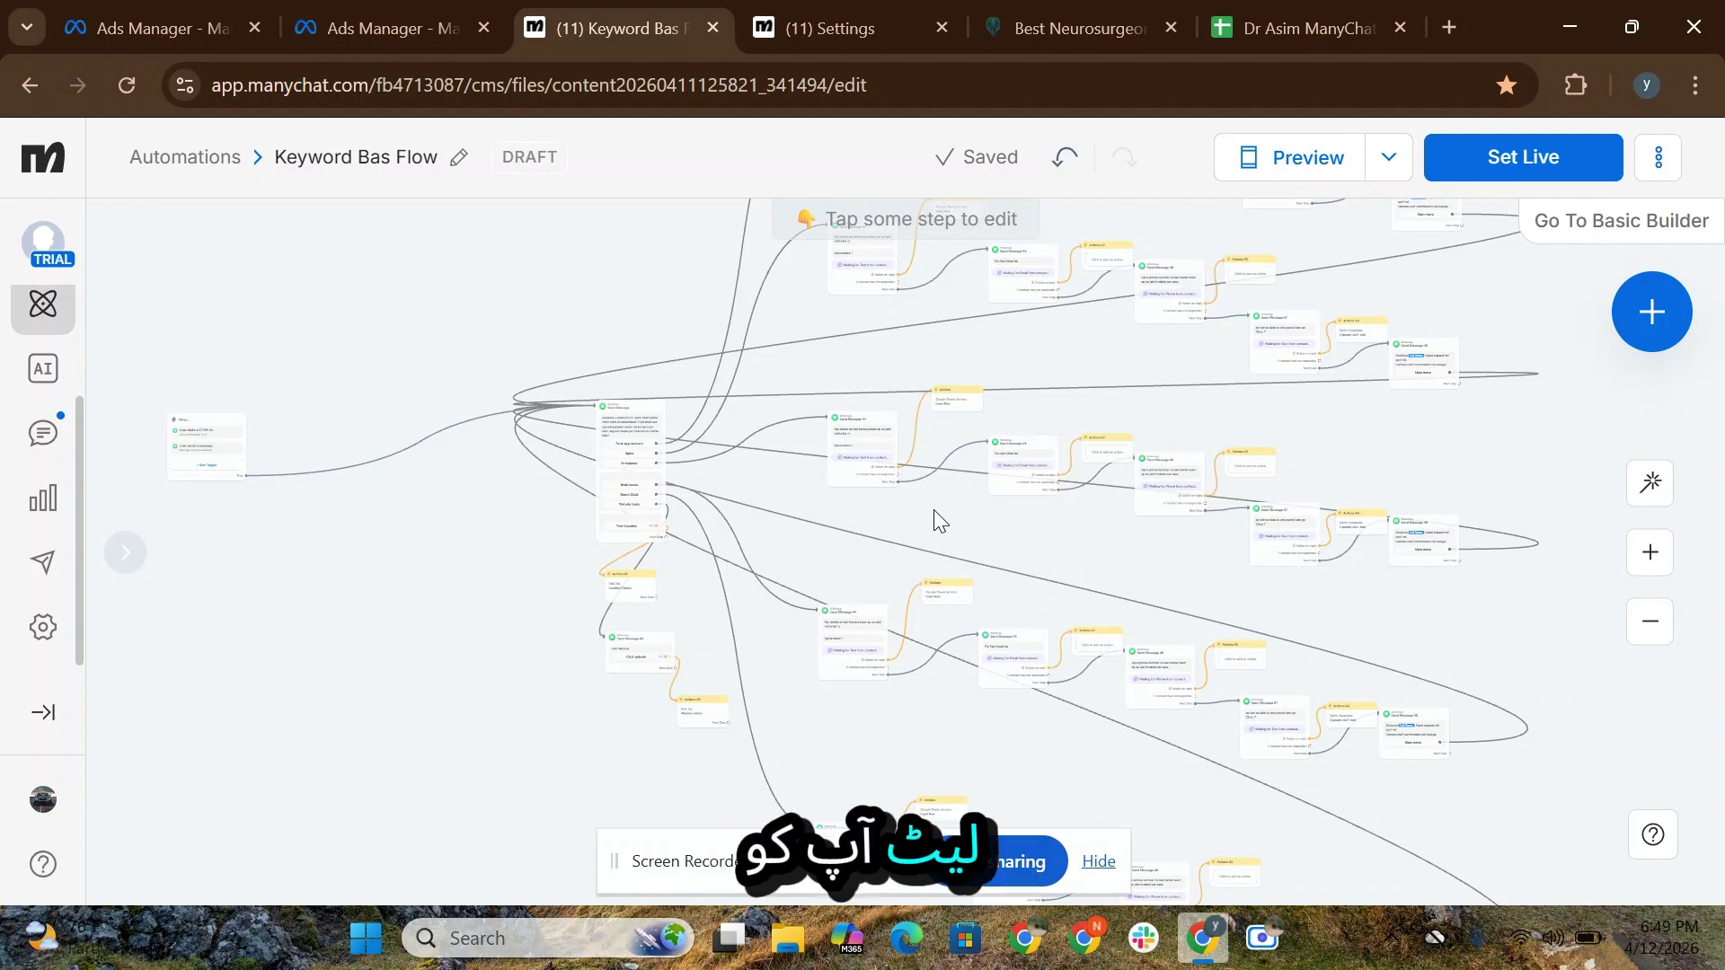
{"action": "scroll", "coordinate": [935, 510], "scroll_direction": "down", "scroll_amount": 5}
{"action": "scroll", "coordinate": [819, 522], "scroll_direction": "down", "scroll_amount": 2}
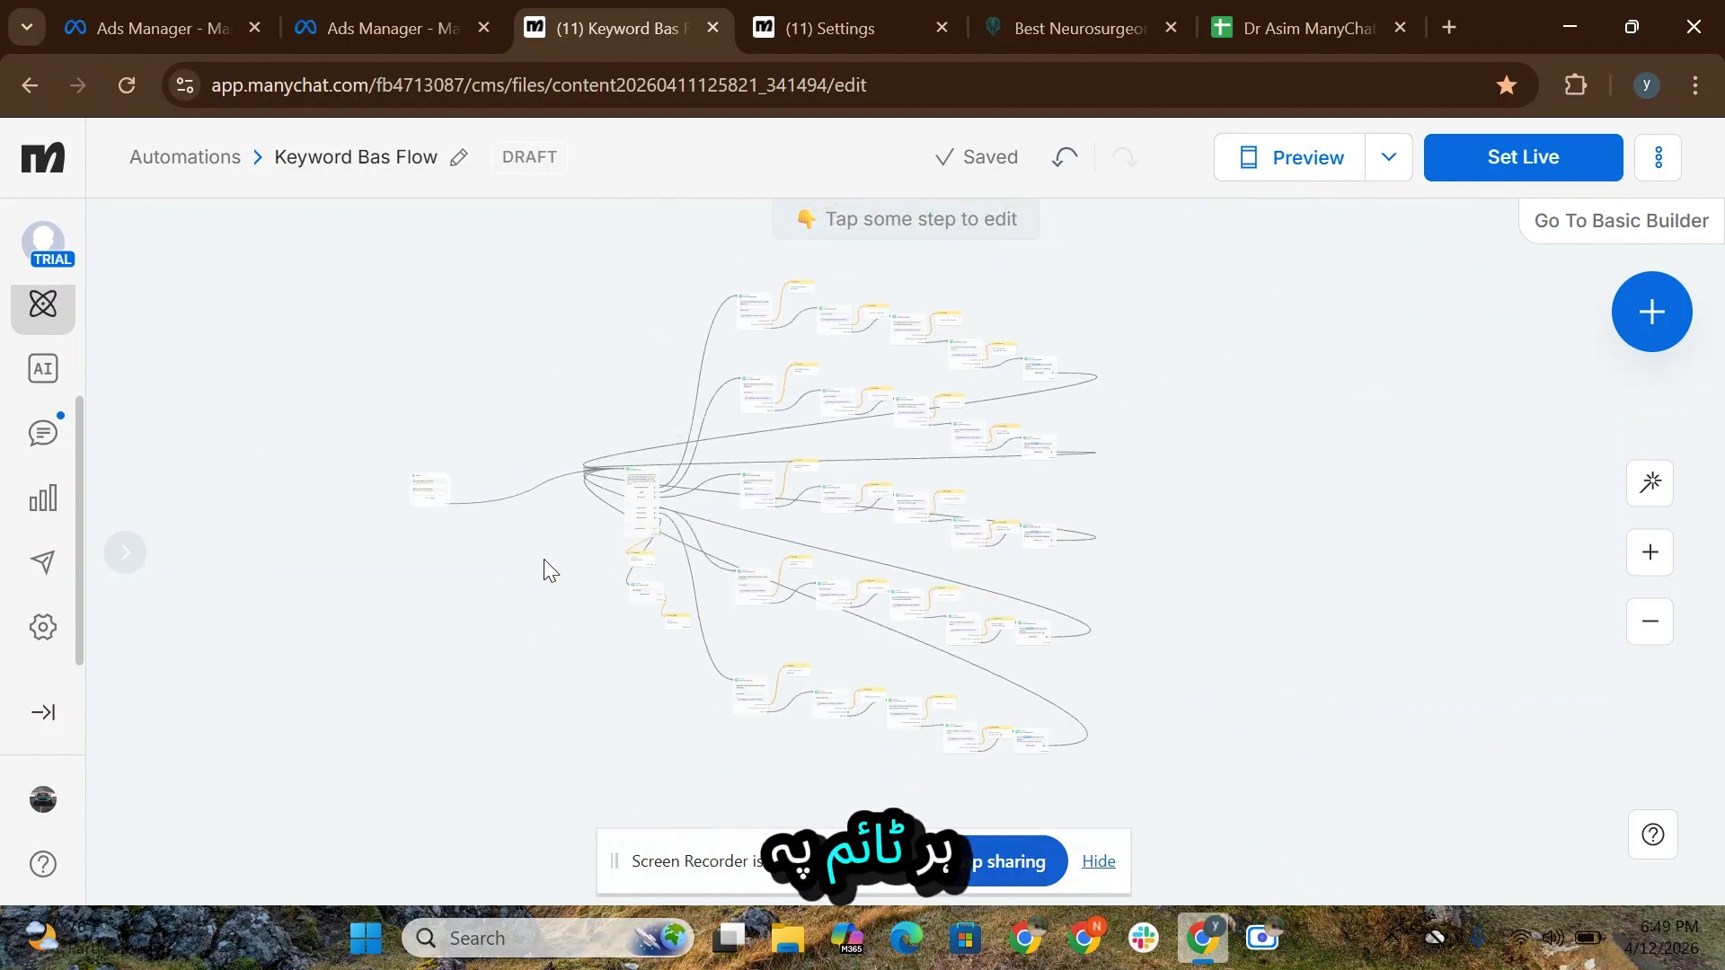
{"action": "scroll", "coordinate": [704, 554], "scroll_direction": "up", "scroll_amount": 3}
{"action": "left_click_drag", "start_coordinate": [446, 525], "coordinate": [455, 628]}
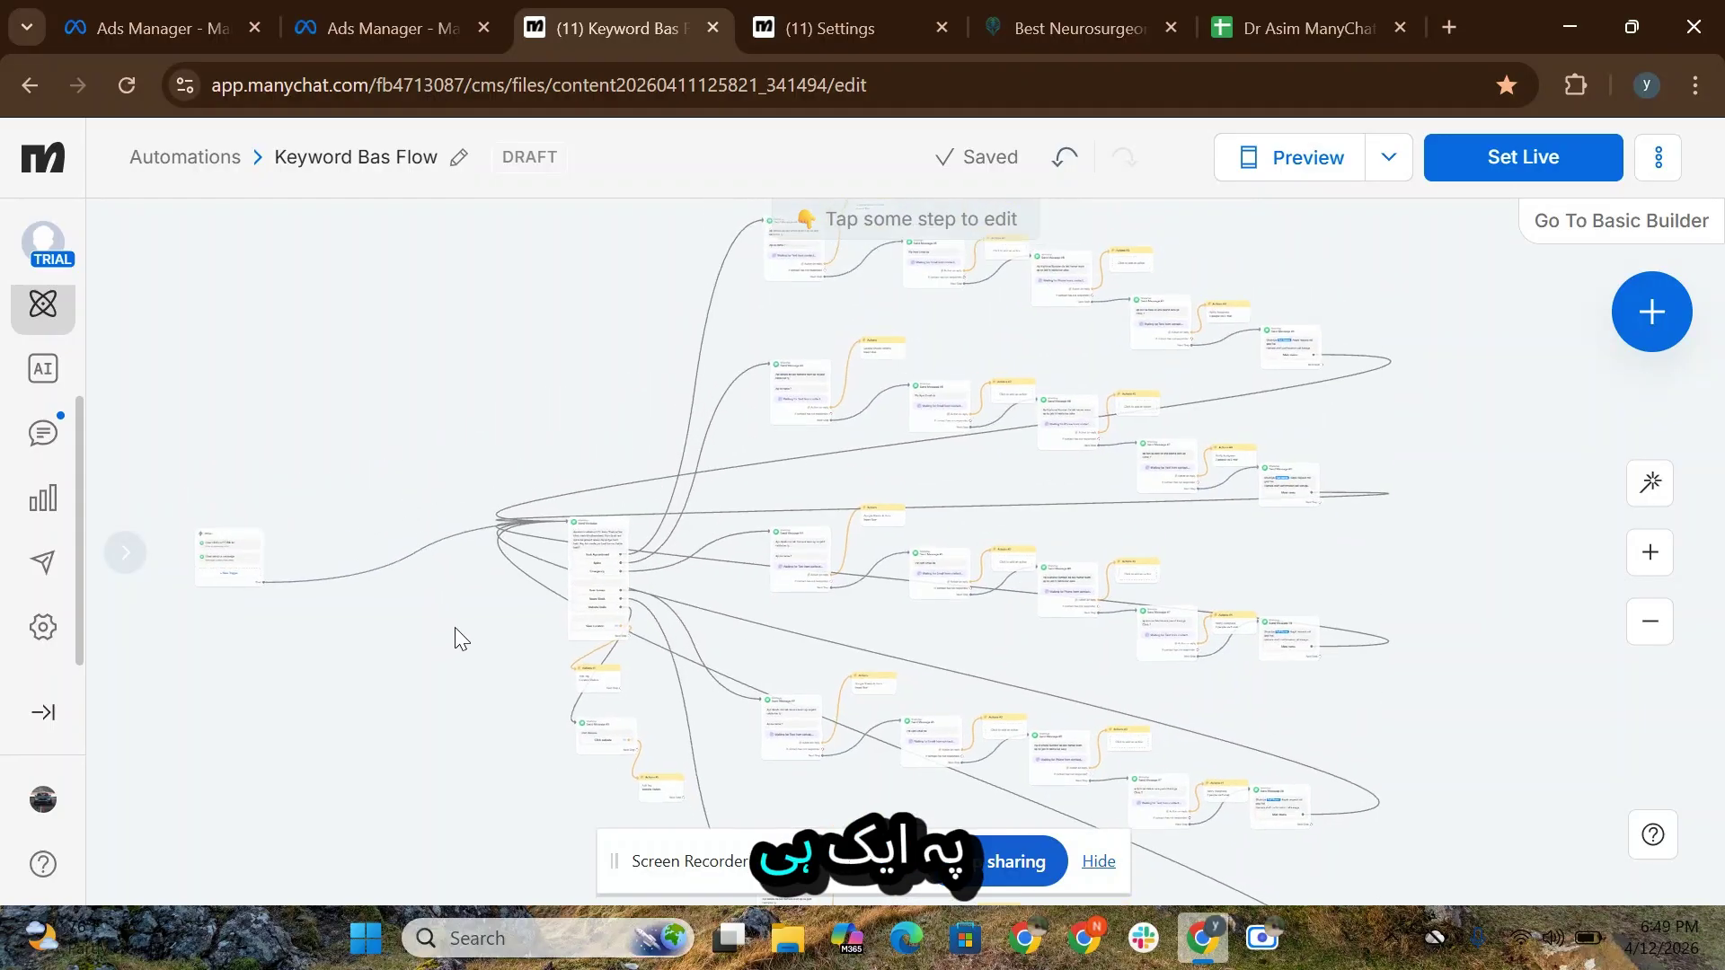
{"action": "scroll", "coordinate": [616, 578], "scroll_direction": "up", "scroll_amount": 5}
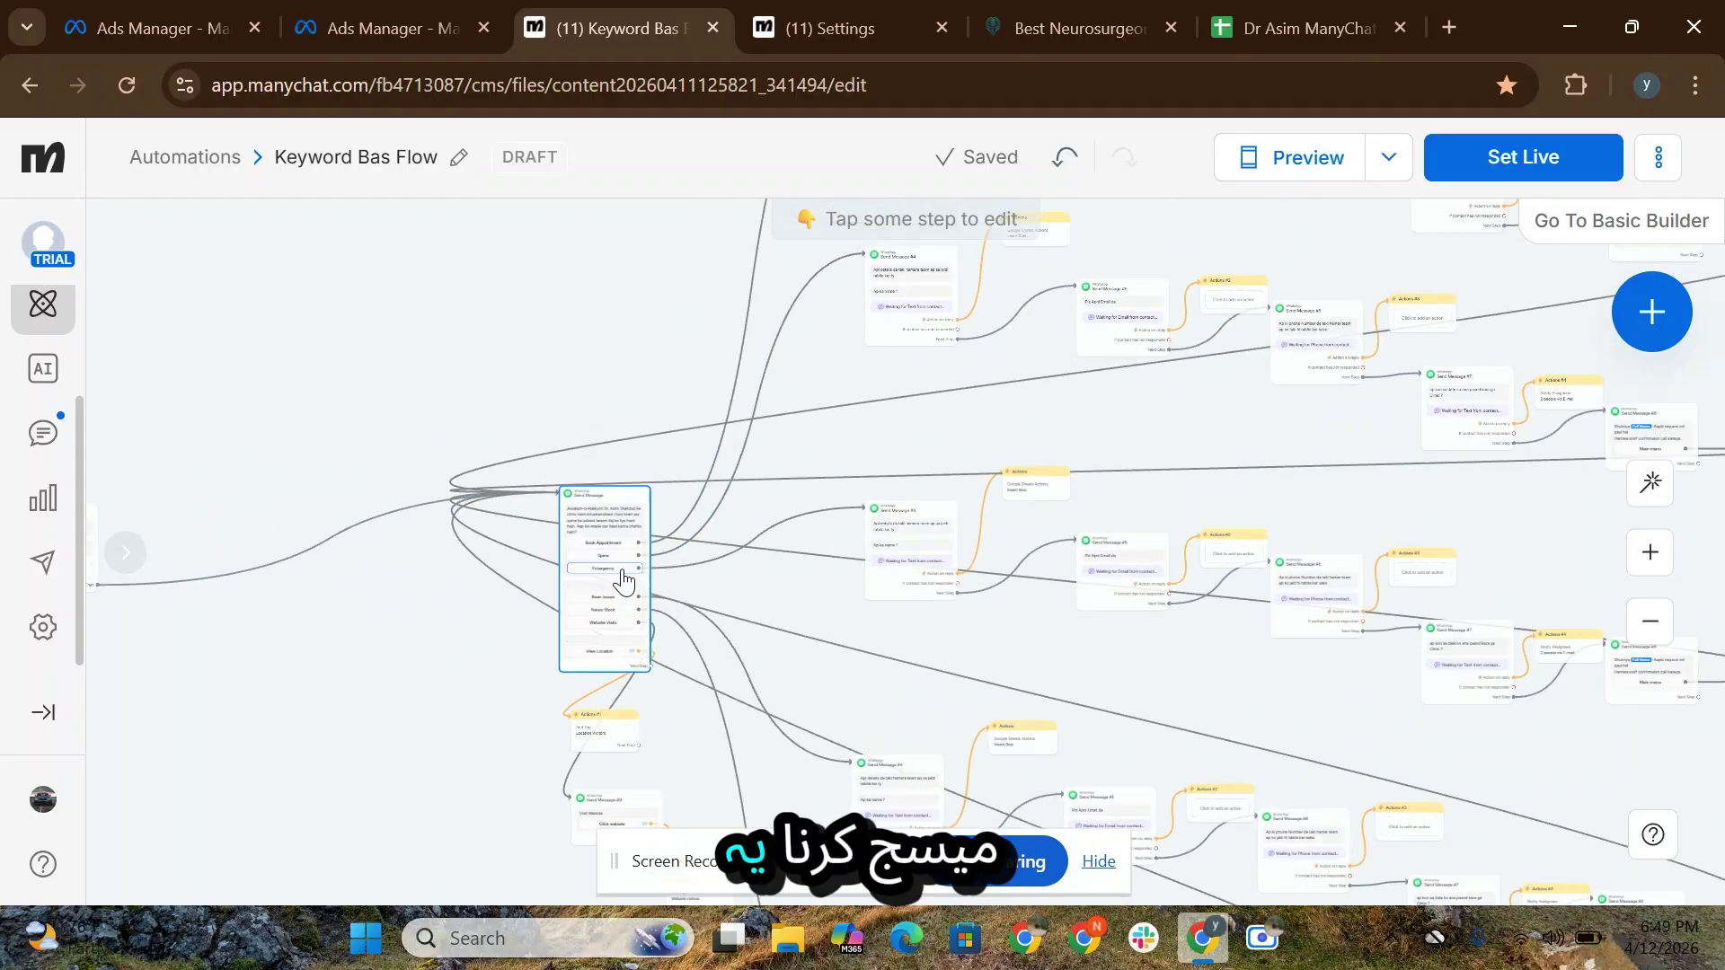
{"action": "scroll", "coordinate": [574, 620], "scroll_direction": "down", "scroll_amount": 3}
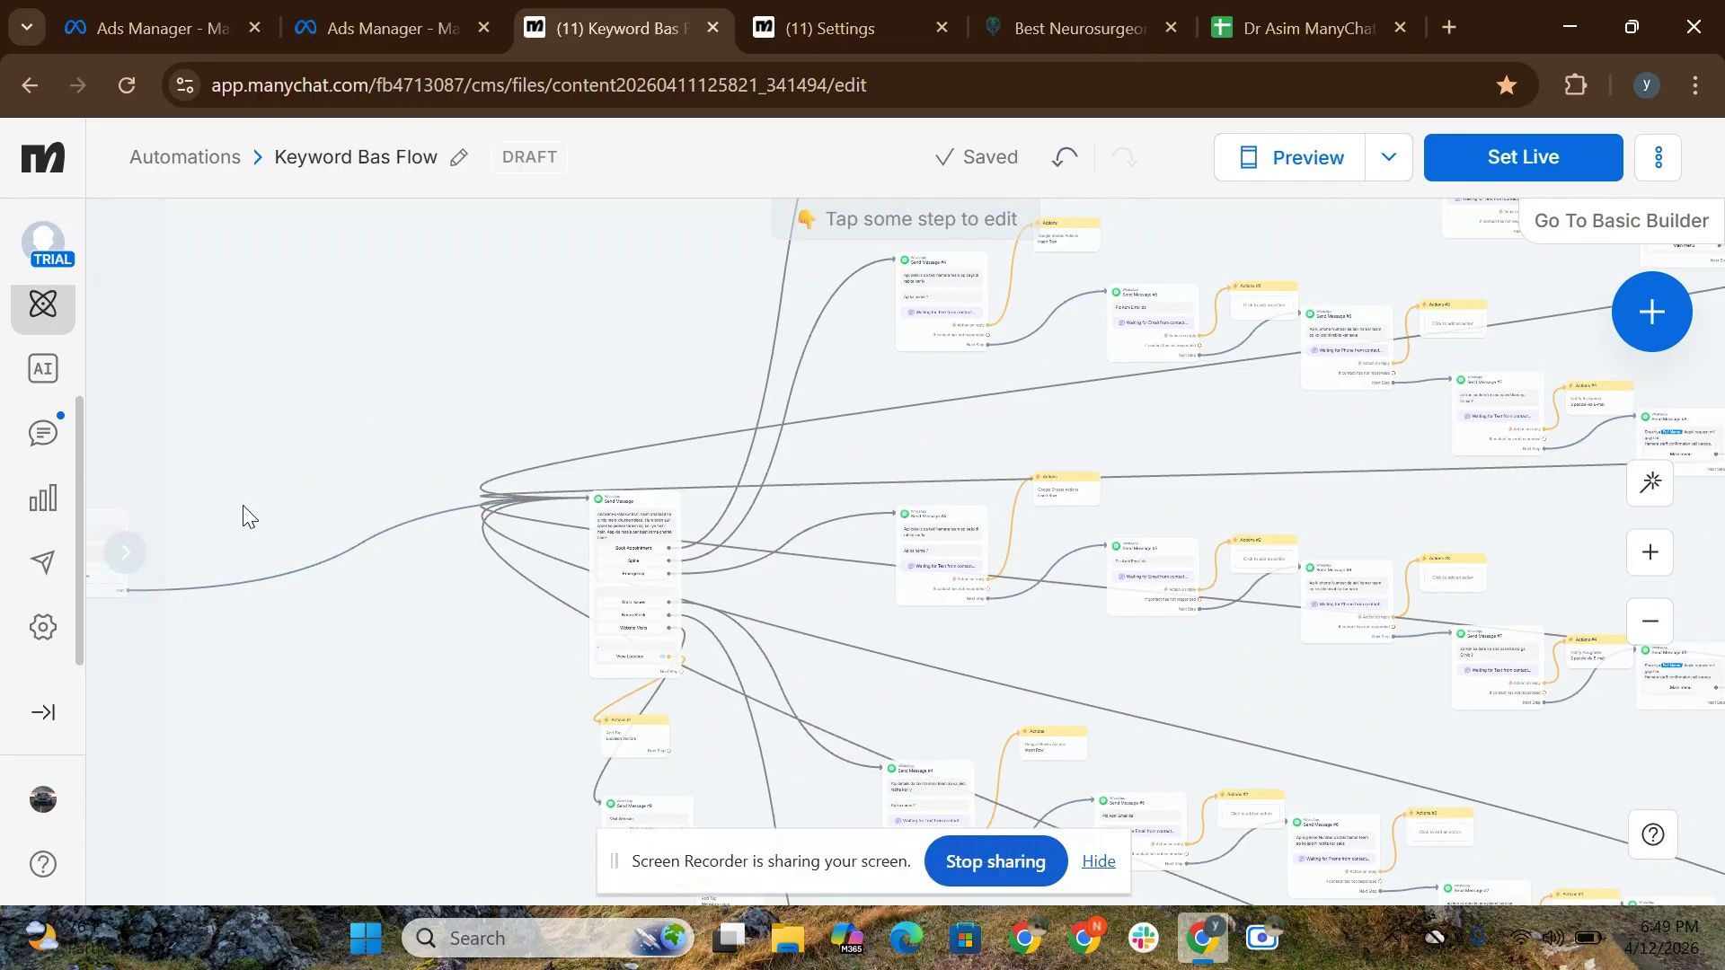
{"action": "scroll", "coordinate": [862, 624], "scroll_direction": "down", "scroll_amount": 3}
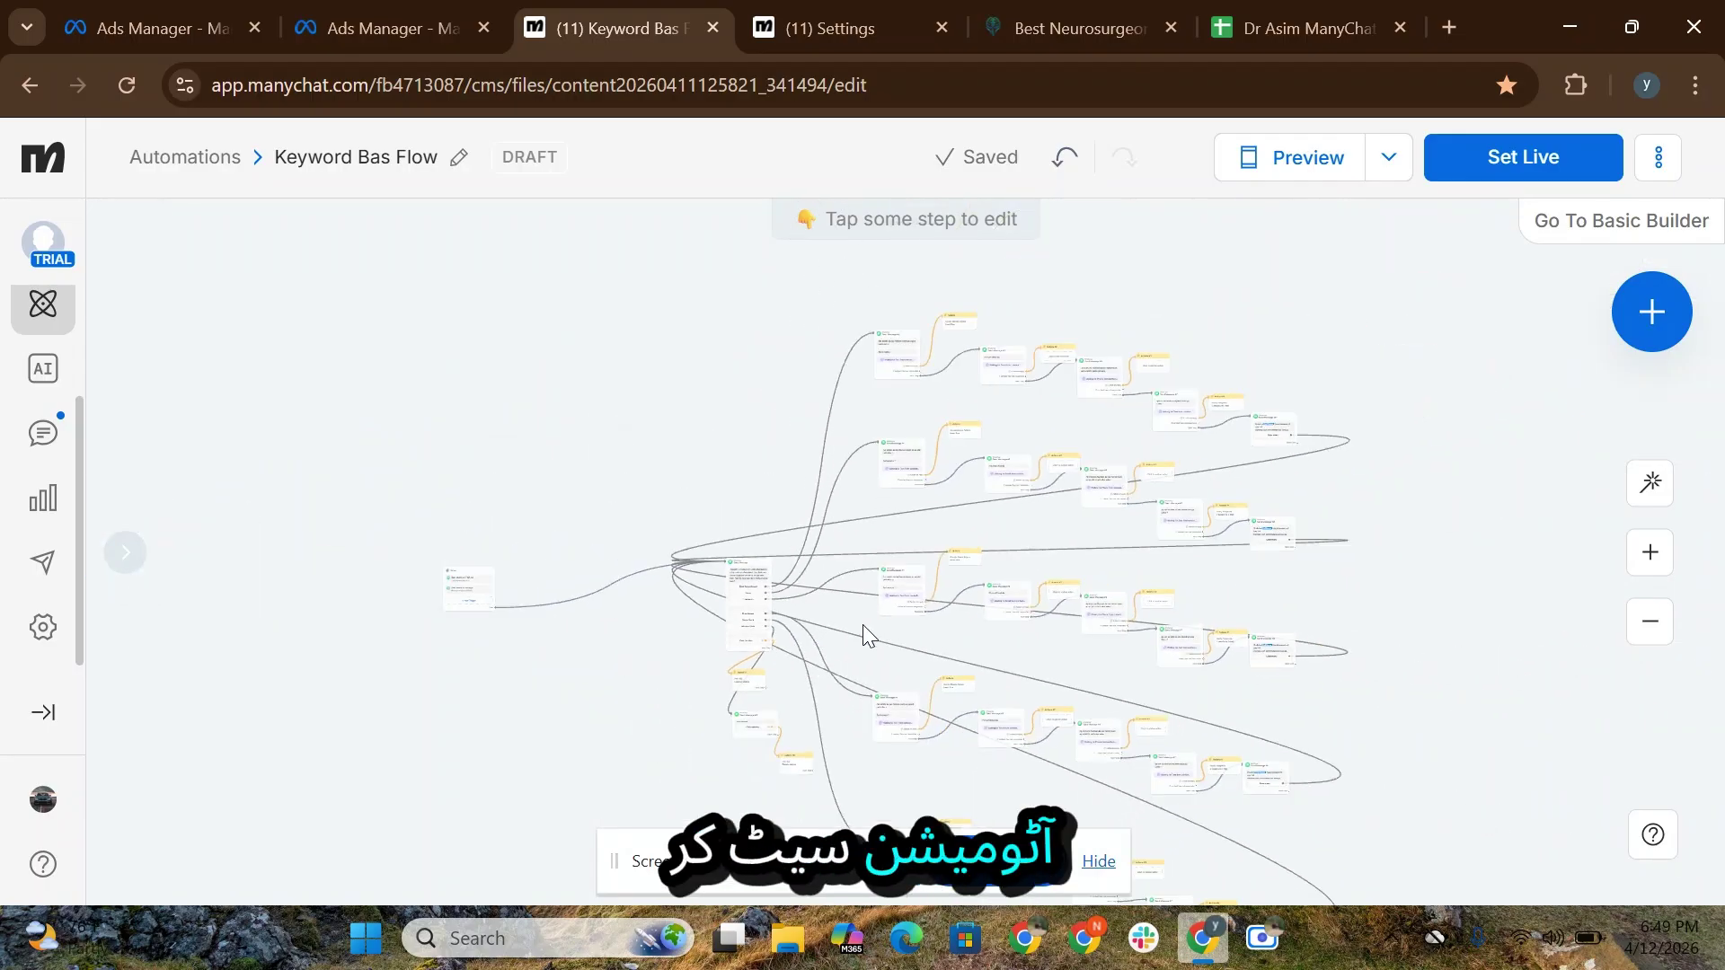
Step: Inspect the ad ID setting of the Click to WhatsApp Ad trigger and the keyword condition of the User sends a message trigger
{"action": "scroll", "coordinate": [450, 629], "scroll_direction": "up", "scroll_amount": 10}
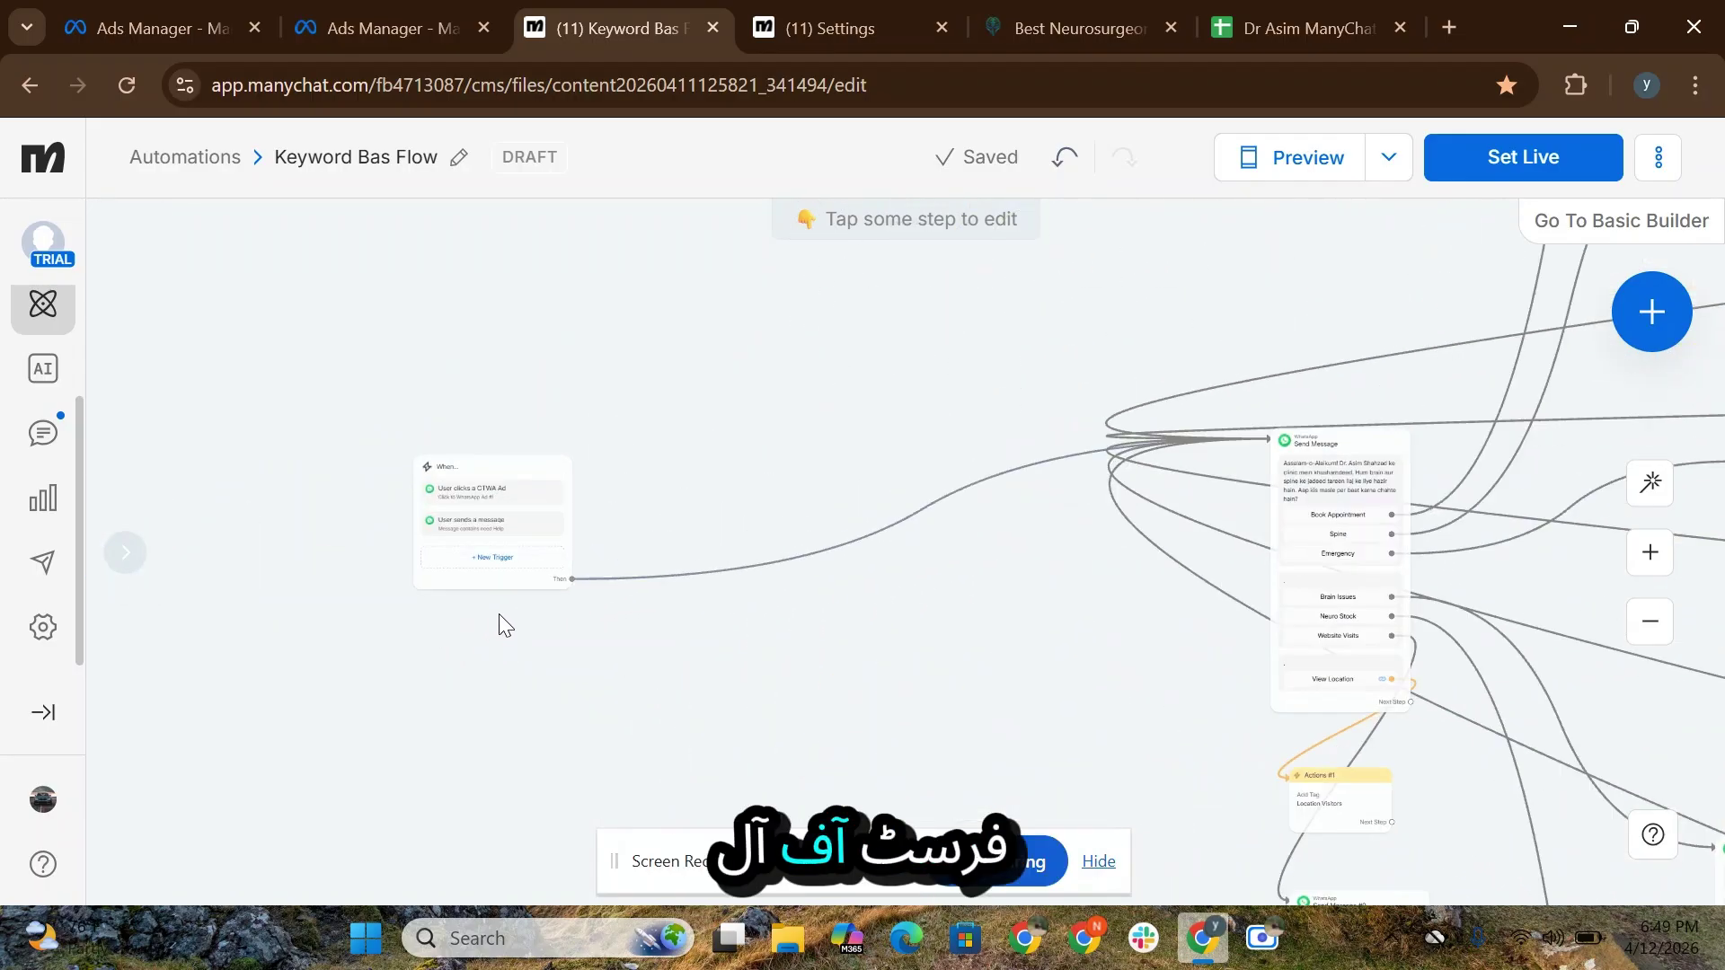
{"action": "left_click", "coordinate": [477, 539]}
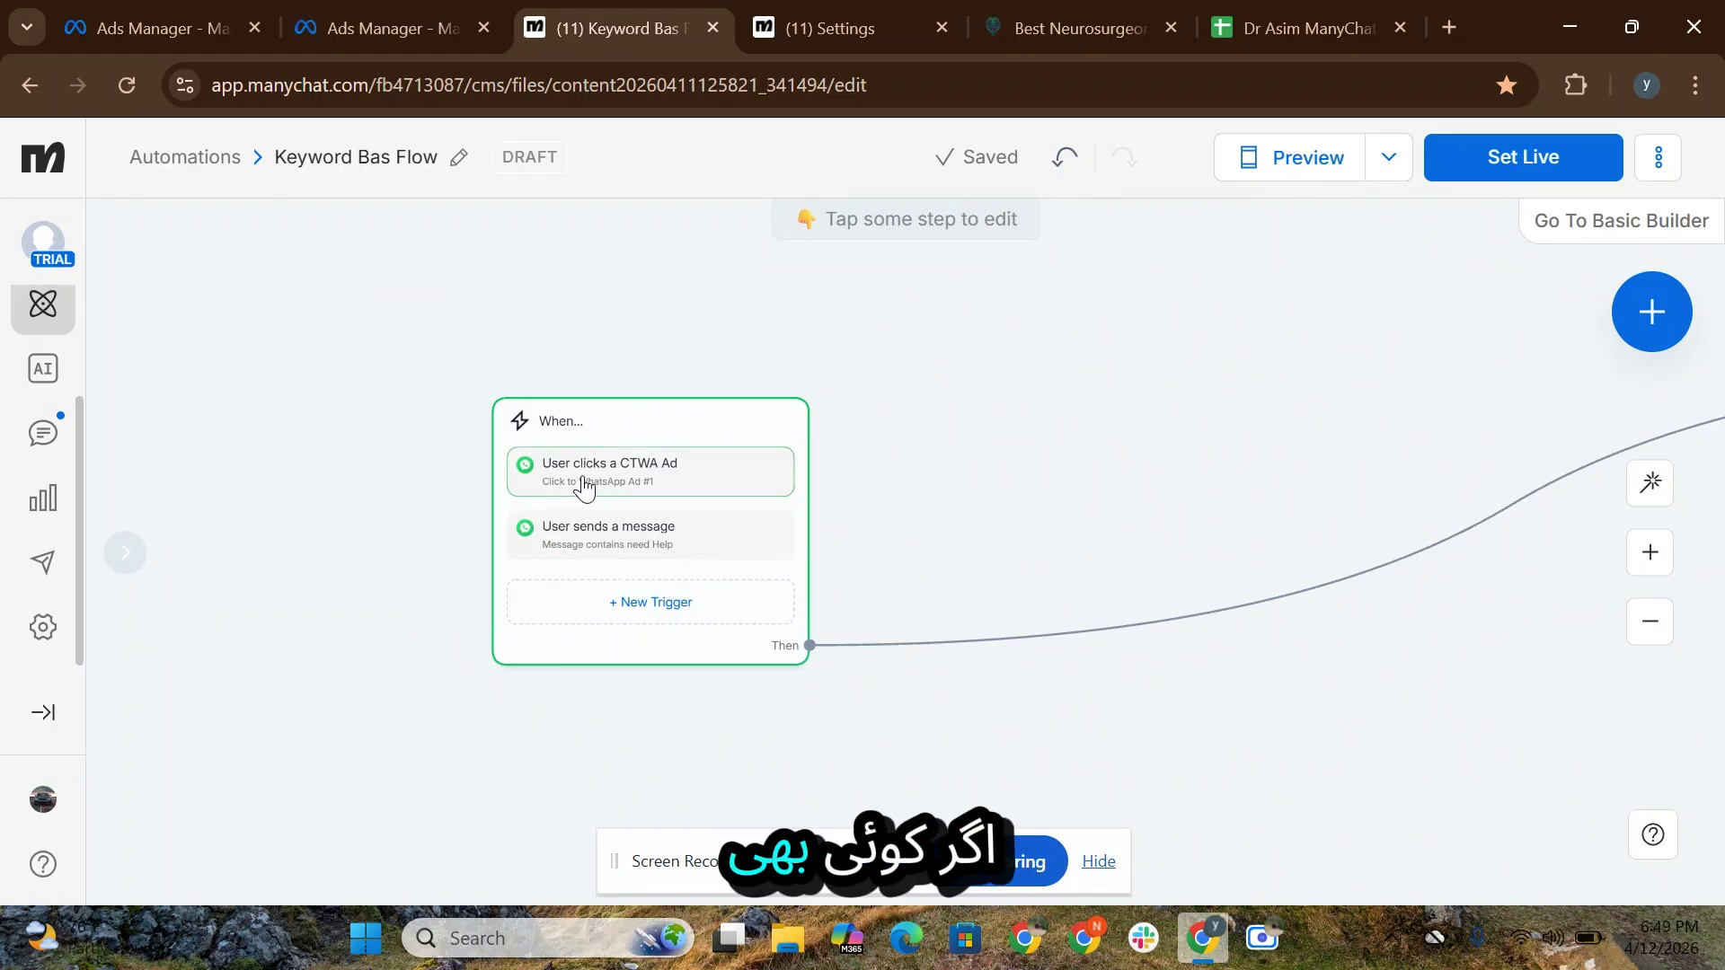
{"action": "left_click", "coordinate": [585, 488]}
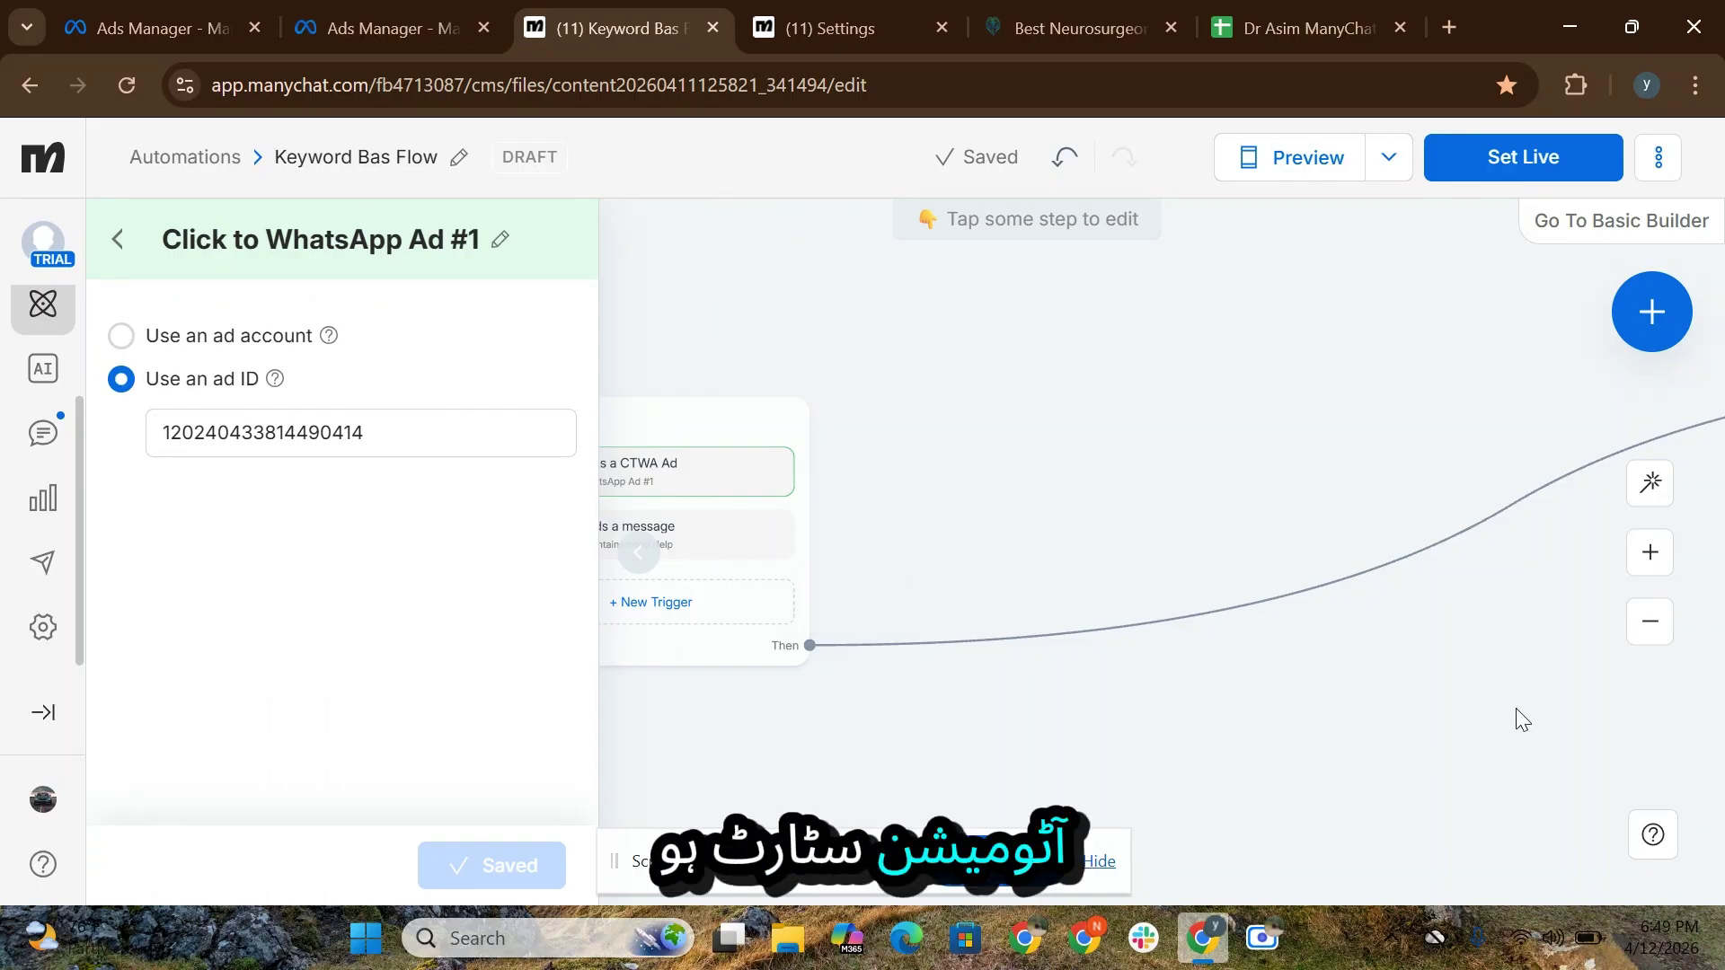
{"action": "left_click", "coordinate": [1226, 681]}
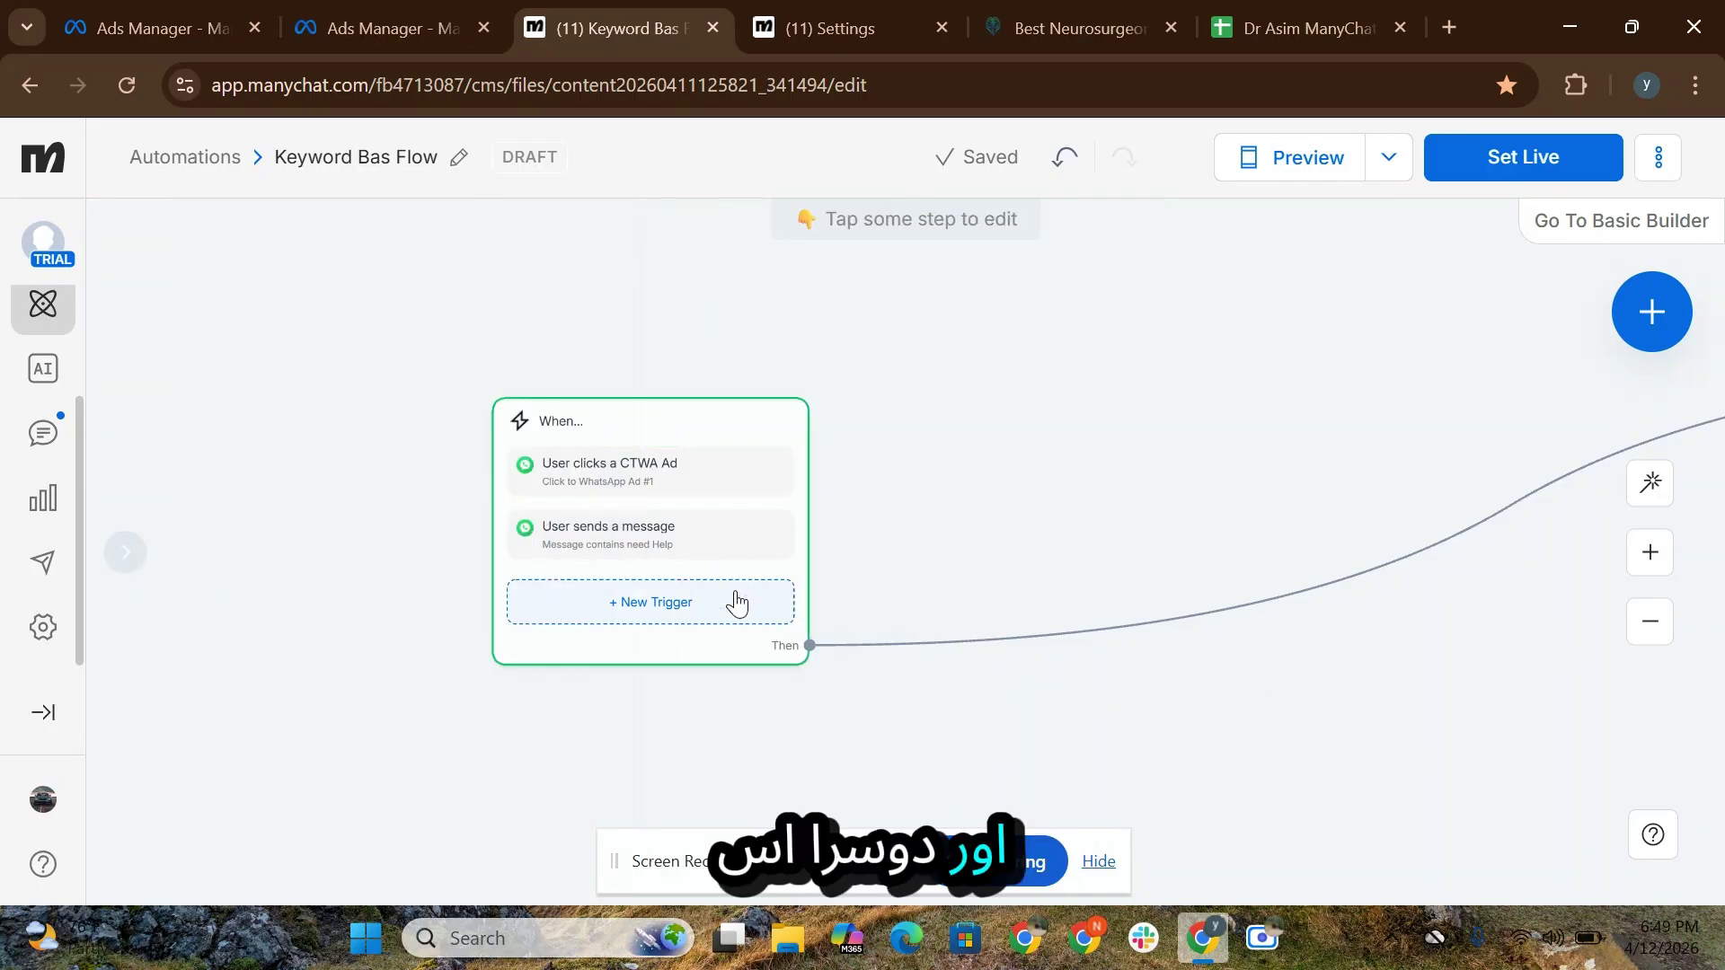
{"action": "left_click", "coordinate": [643, 546]}
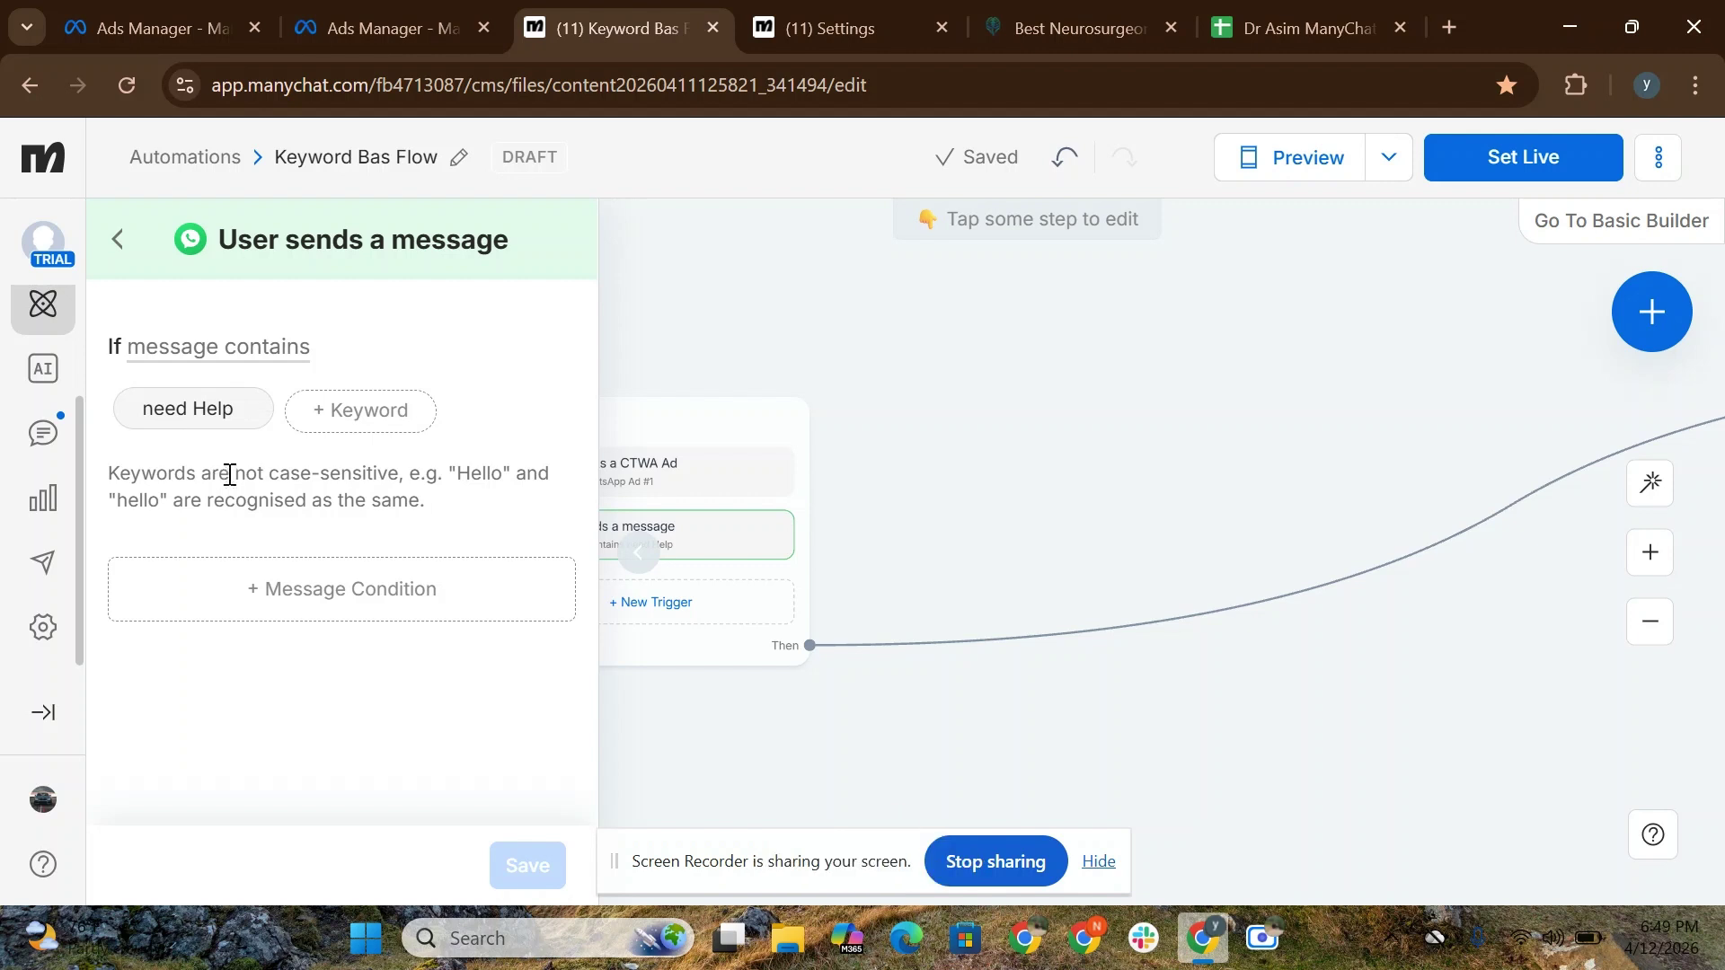
Step: Switch to Ads Manager, open the campaign's post 1 ad for editing and view its message template with the pre-filled message
{"action": "left_click", "coordinate": [374, 25]}
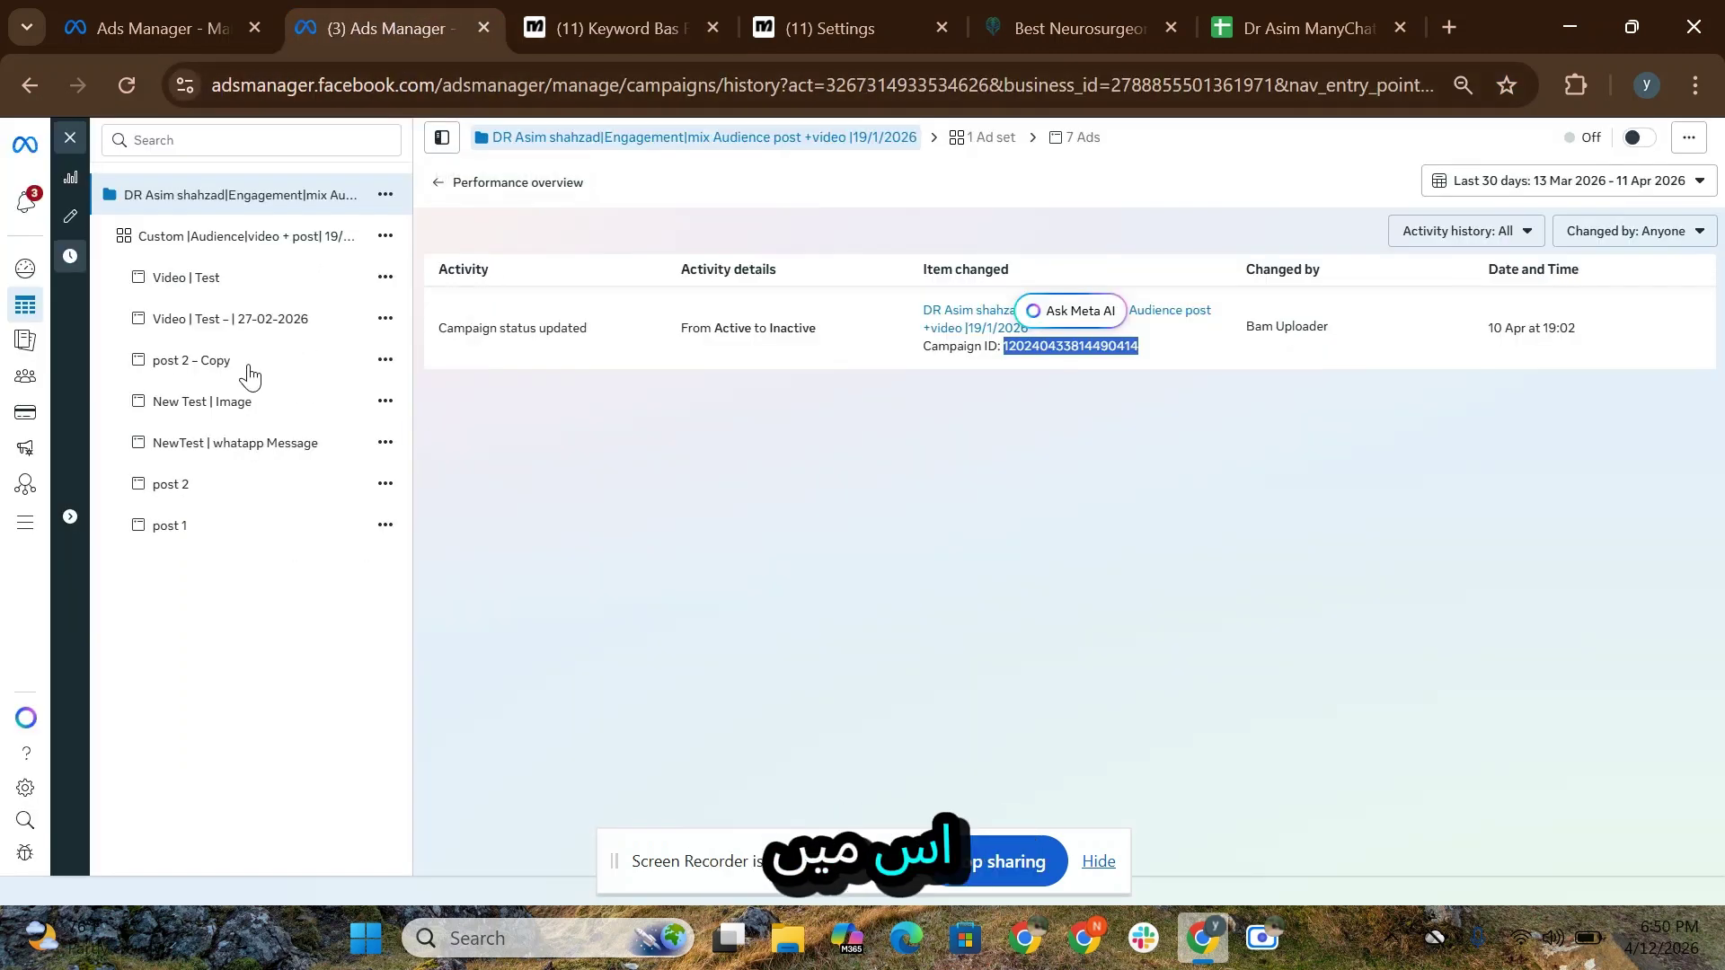
{"action": "left_click", "coordinate": [166, 279]}
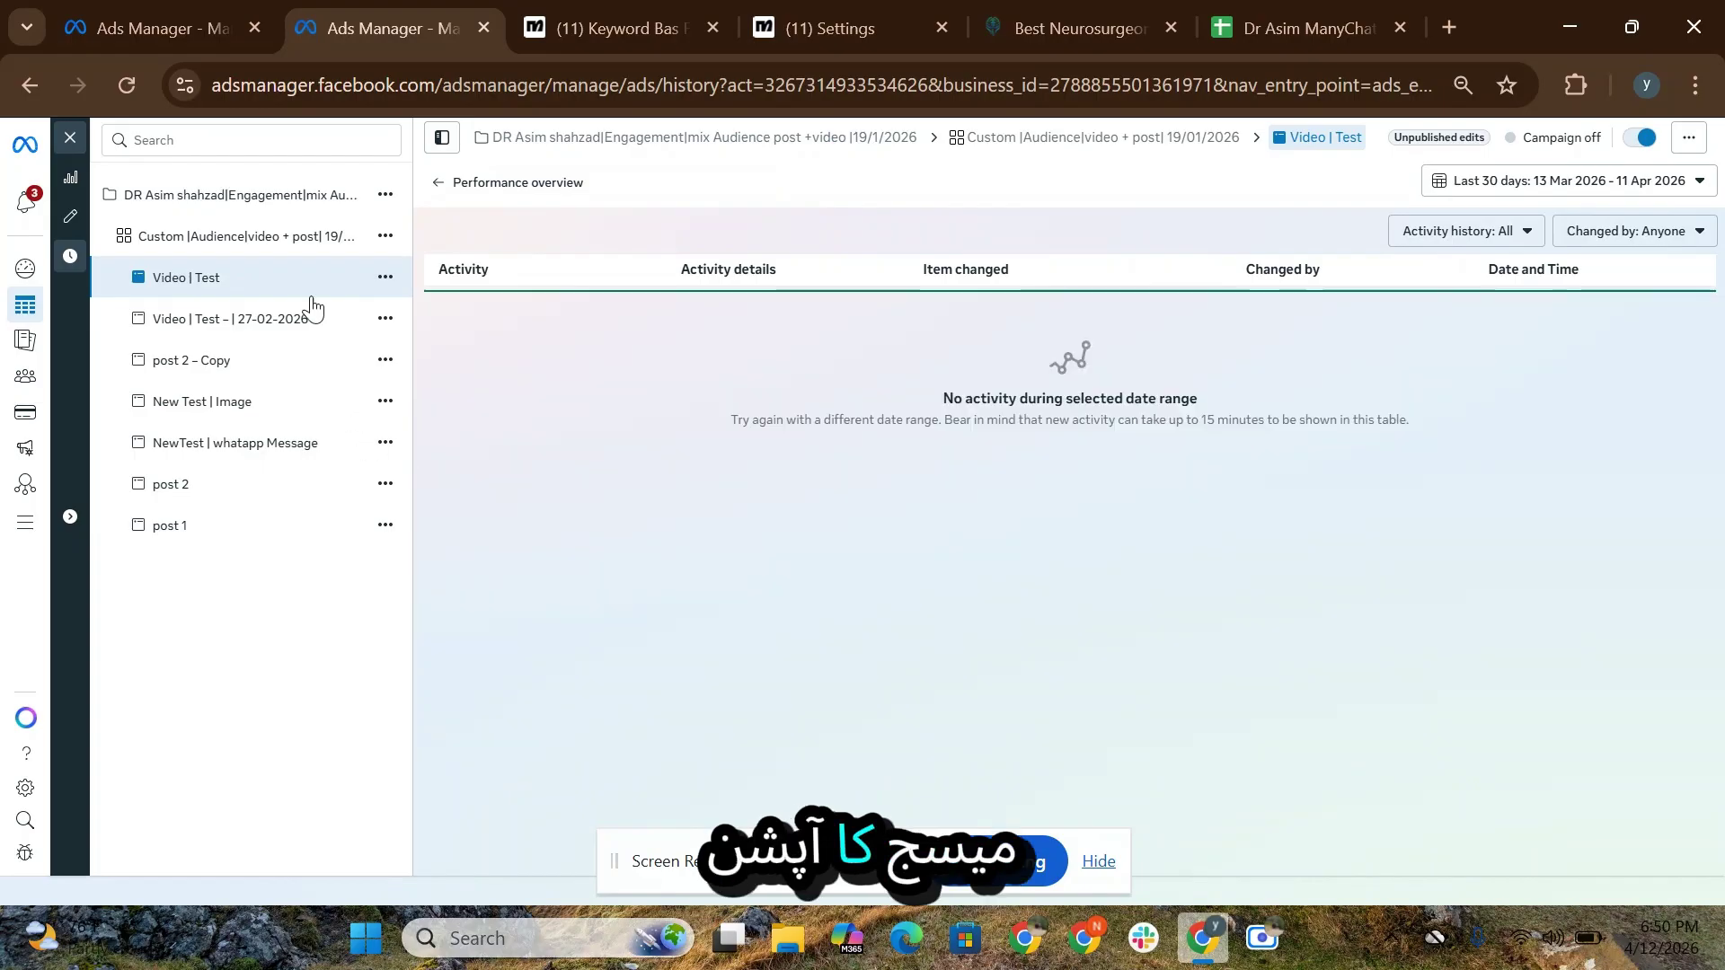
{"action": "left_click", "coordinate": [194, 30]}
{"action": "left_click", "coordinate": [617, 351]}
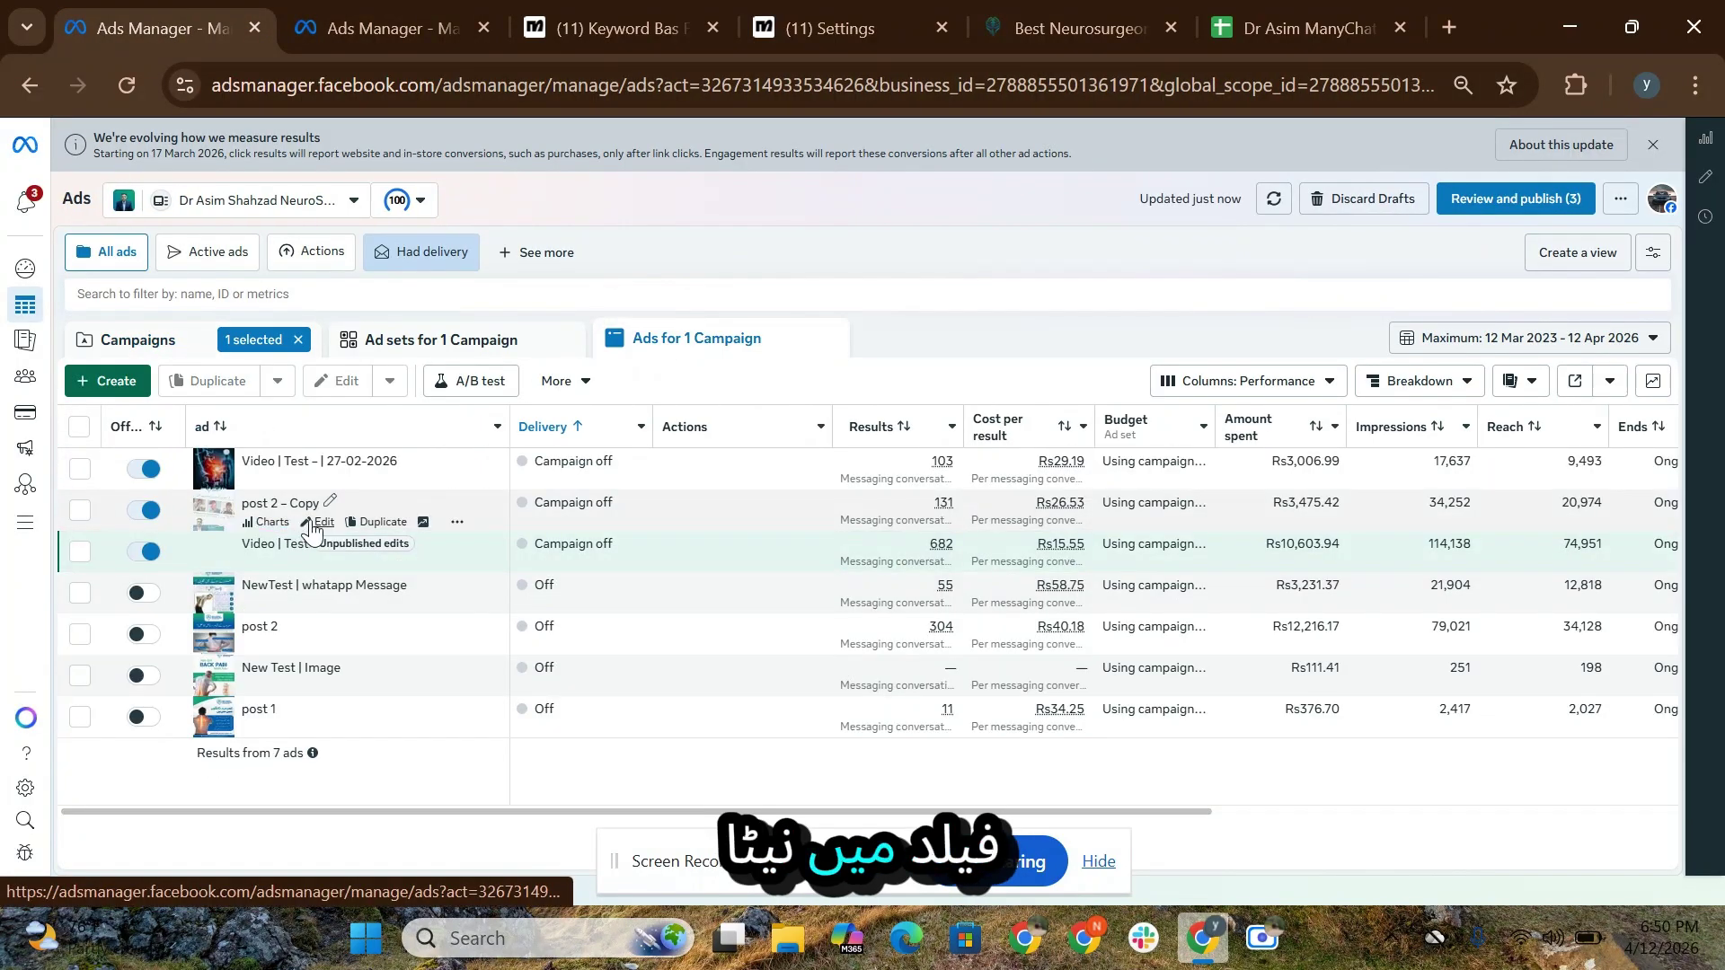
{"action": "left_click", "coordinate": [319, 523]}
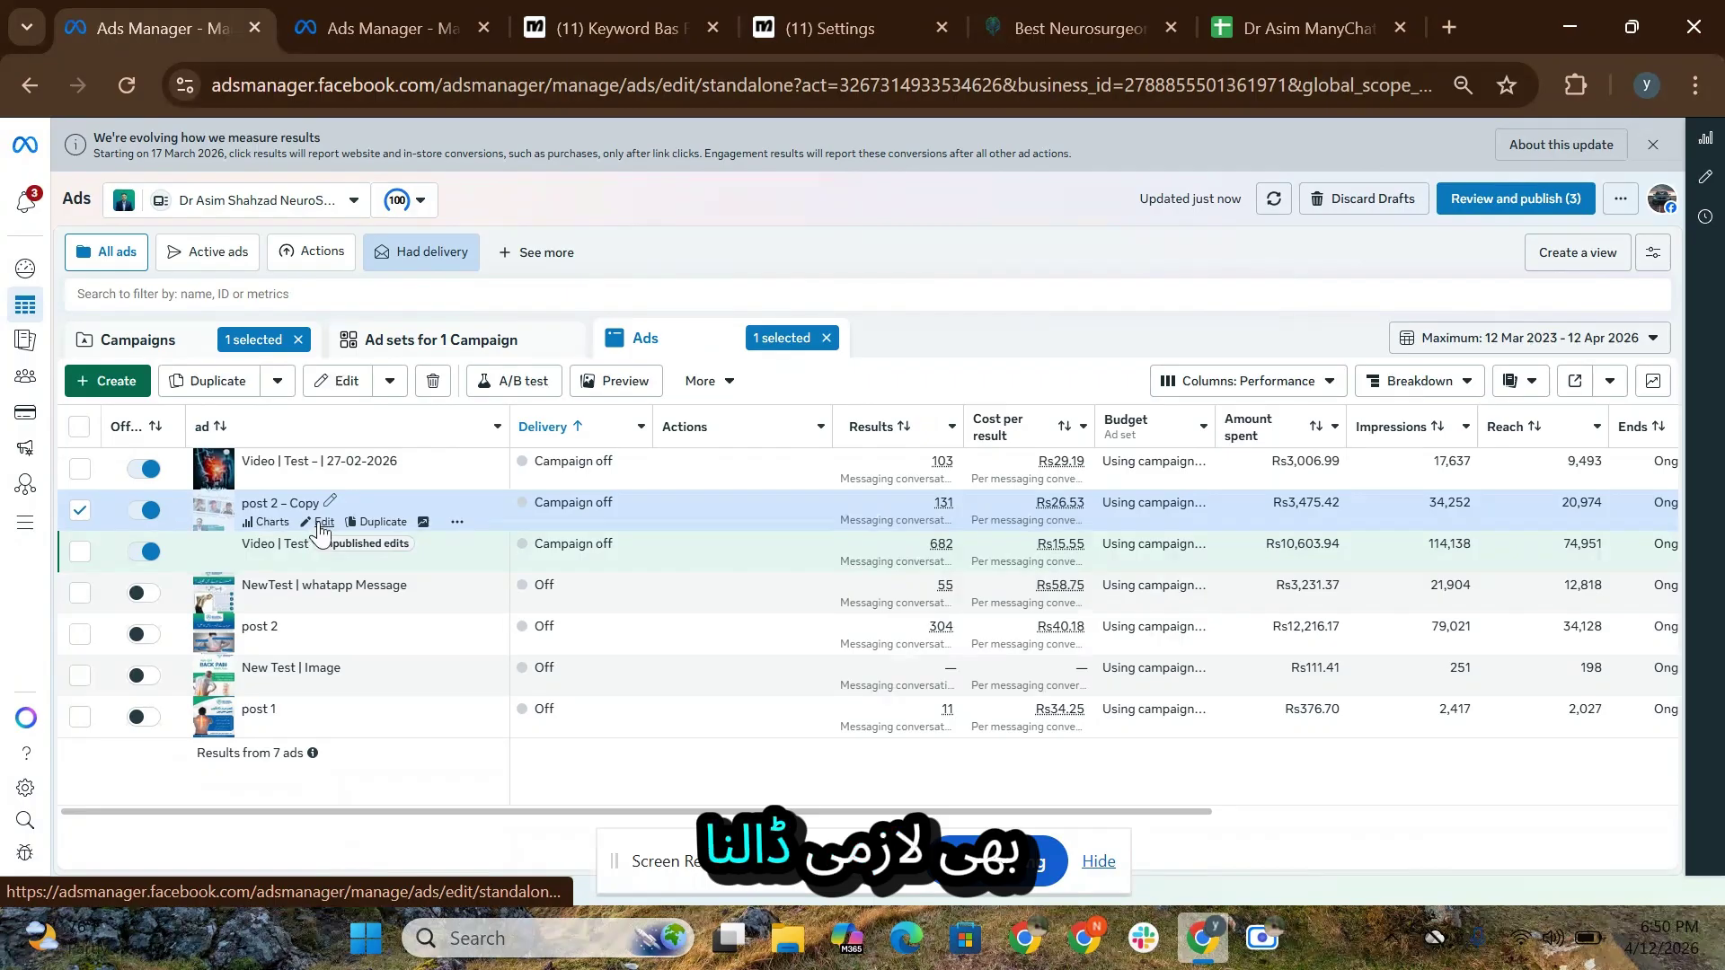
{"action": "left_click", "coordinate": [321, 532]}
{"action": "scroll", "coordinate": [774, 565], "scroll_direction": "down", "scroll_amount": 10}
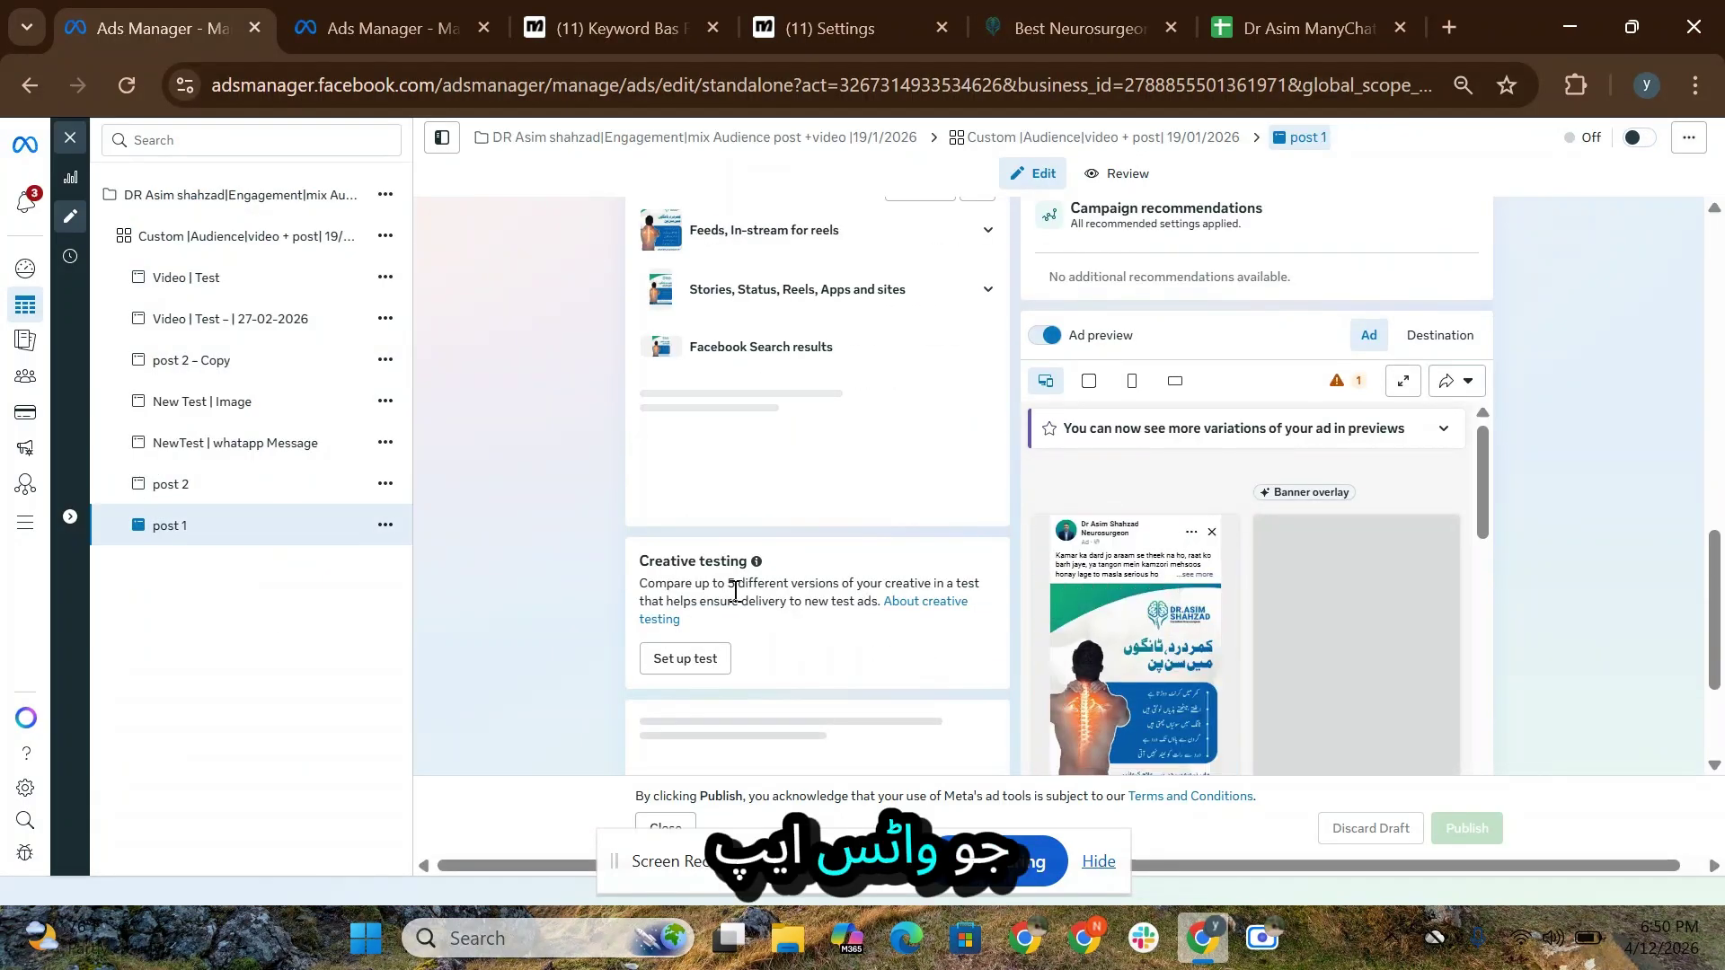
{"action": "scroll", "coordinate": [735, 591], "scroll_direction": "down", "scroll_amount": 5}
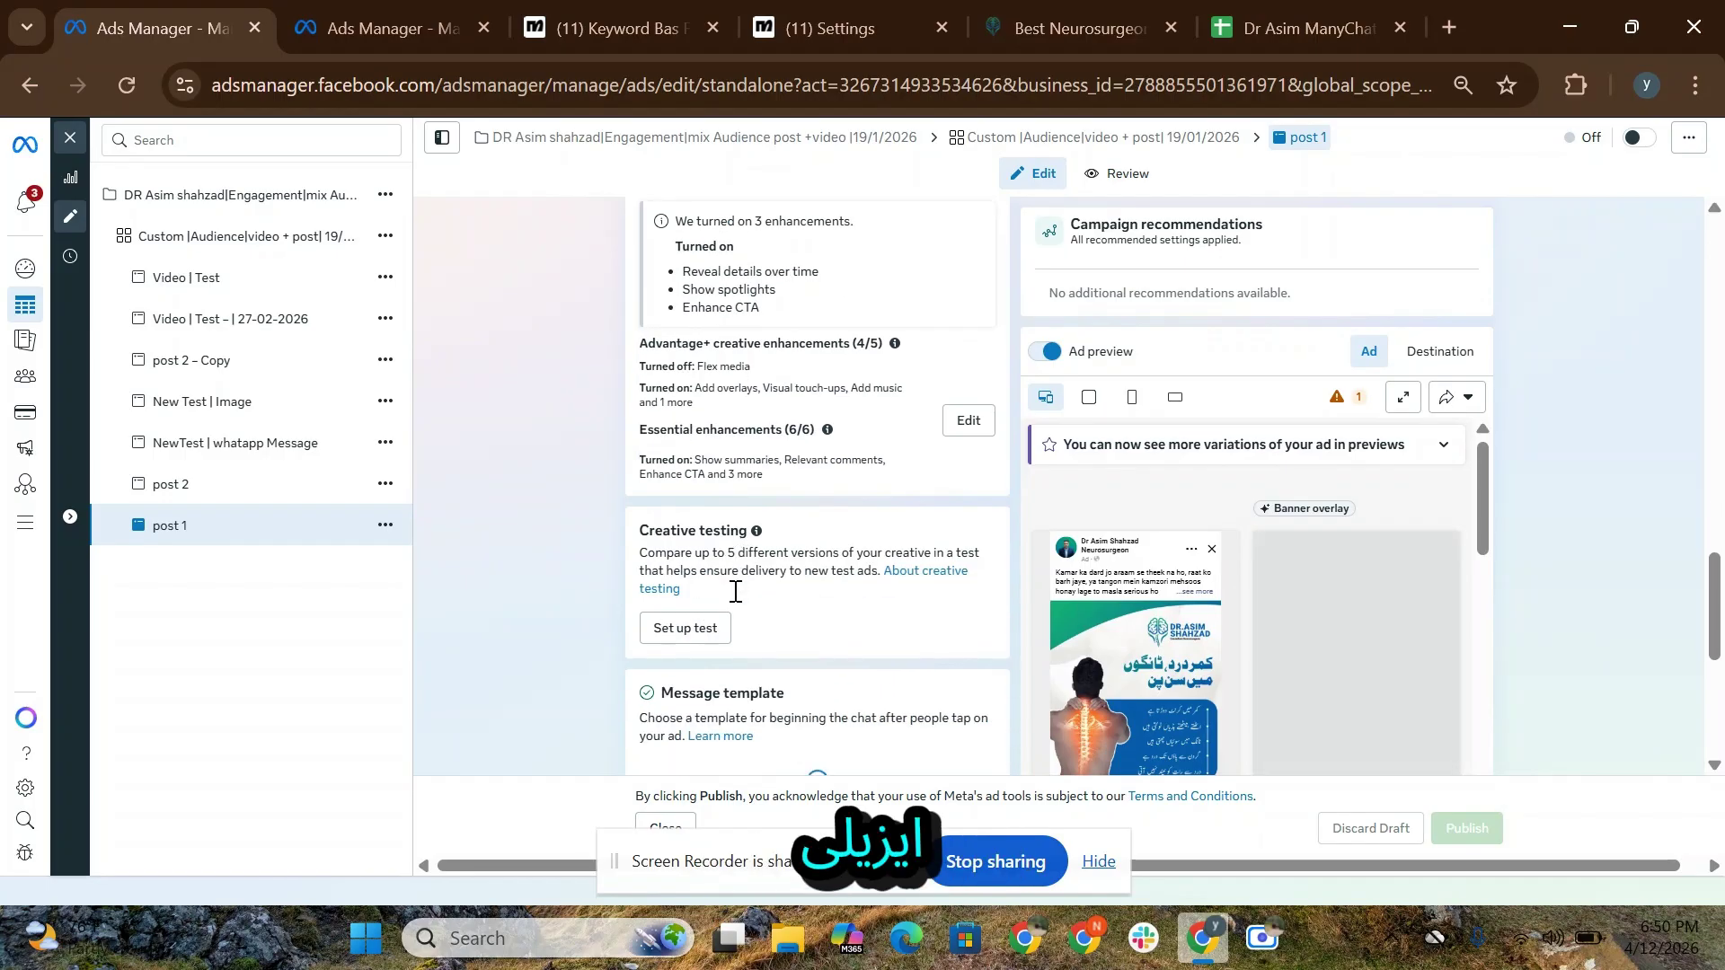
{"action": "scroll", "coordinate": [731, 582], "scroll_direction": "down", "scroll_amount": 3}
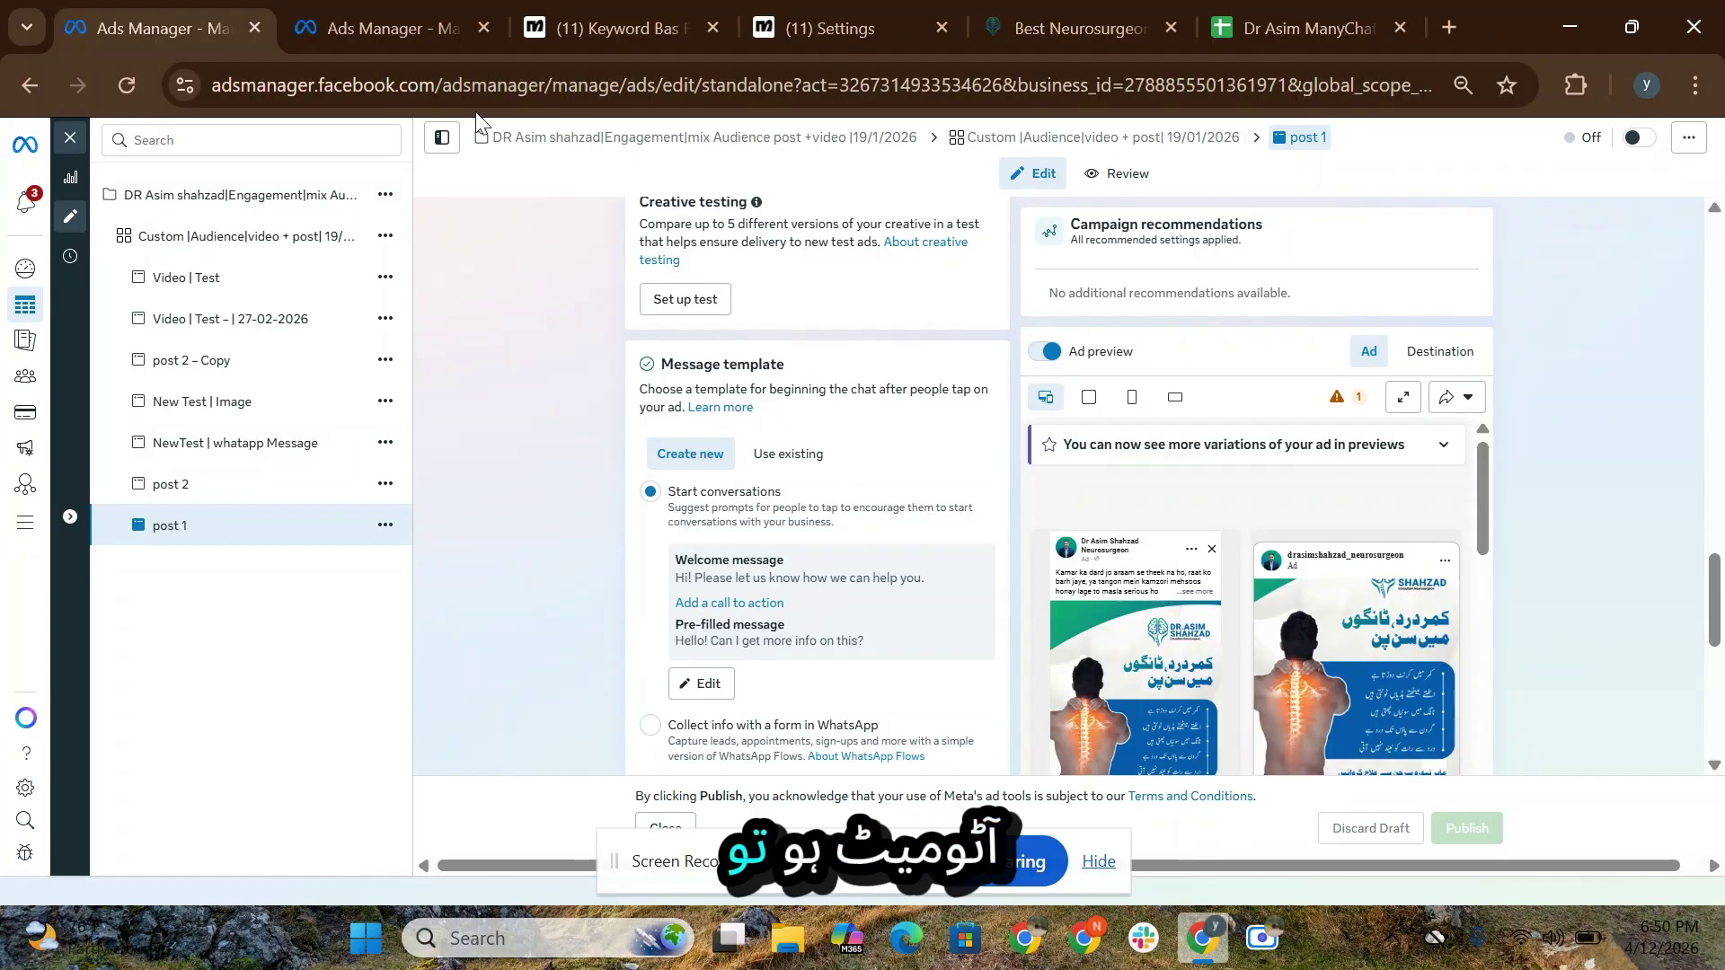
Step: Return to the User sends a message trigger of the Keyword Bas Flow in ManyChat
{"action": "left_click", "coordinate": [404, 28]}
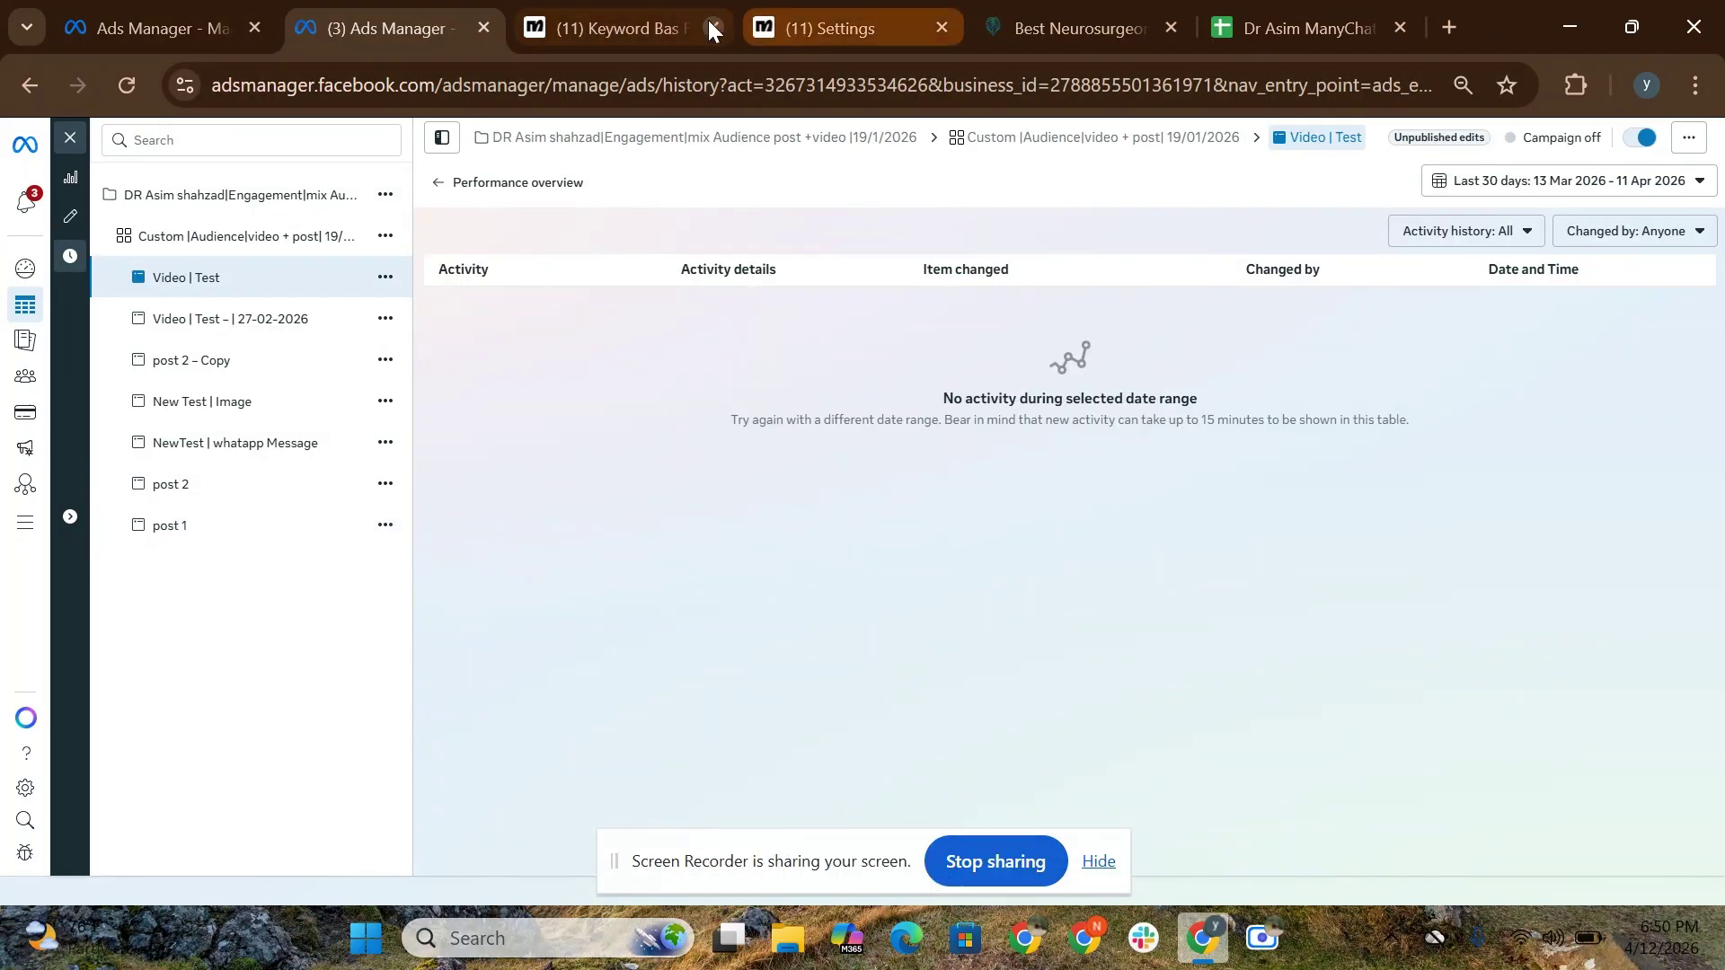
{"action": "left_click", "coordinate": [629, 28]}
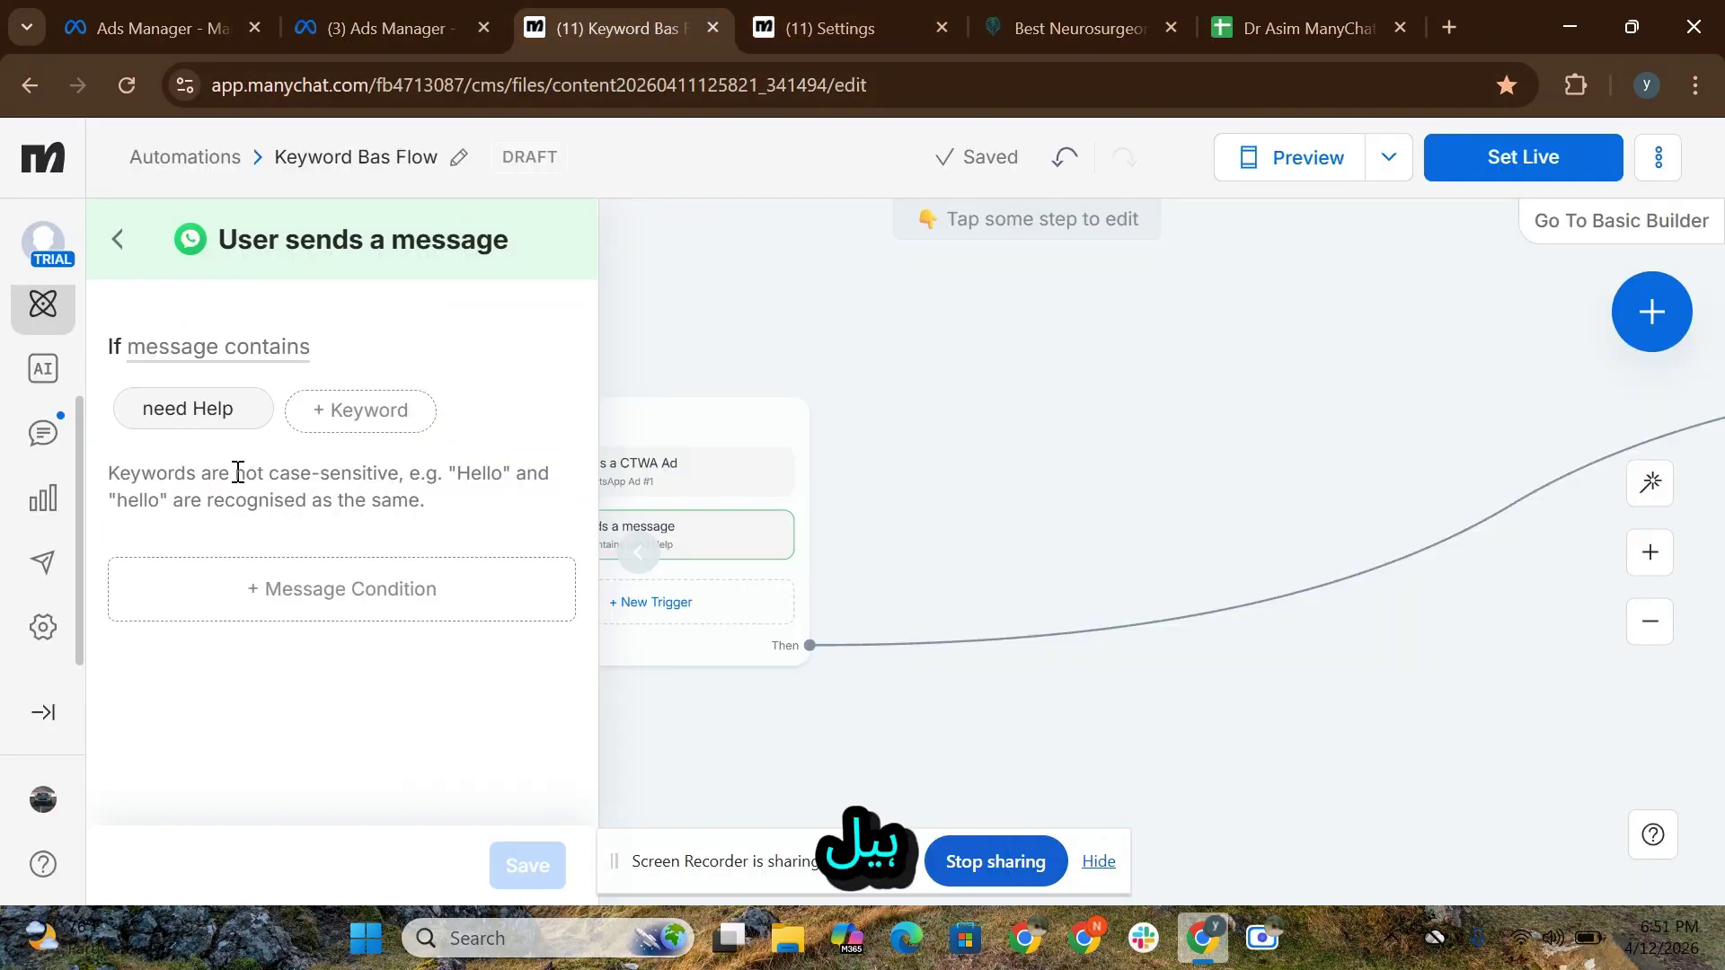
Step: Check the ad ID setting of the Click to WhatsApp Ad trigger and close the trigger settings
{"action": "left_click", "coordinate": [118, 239]}
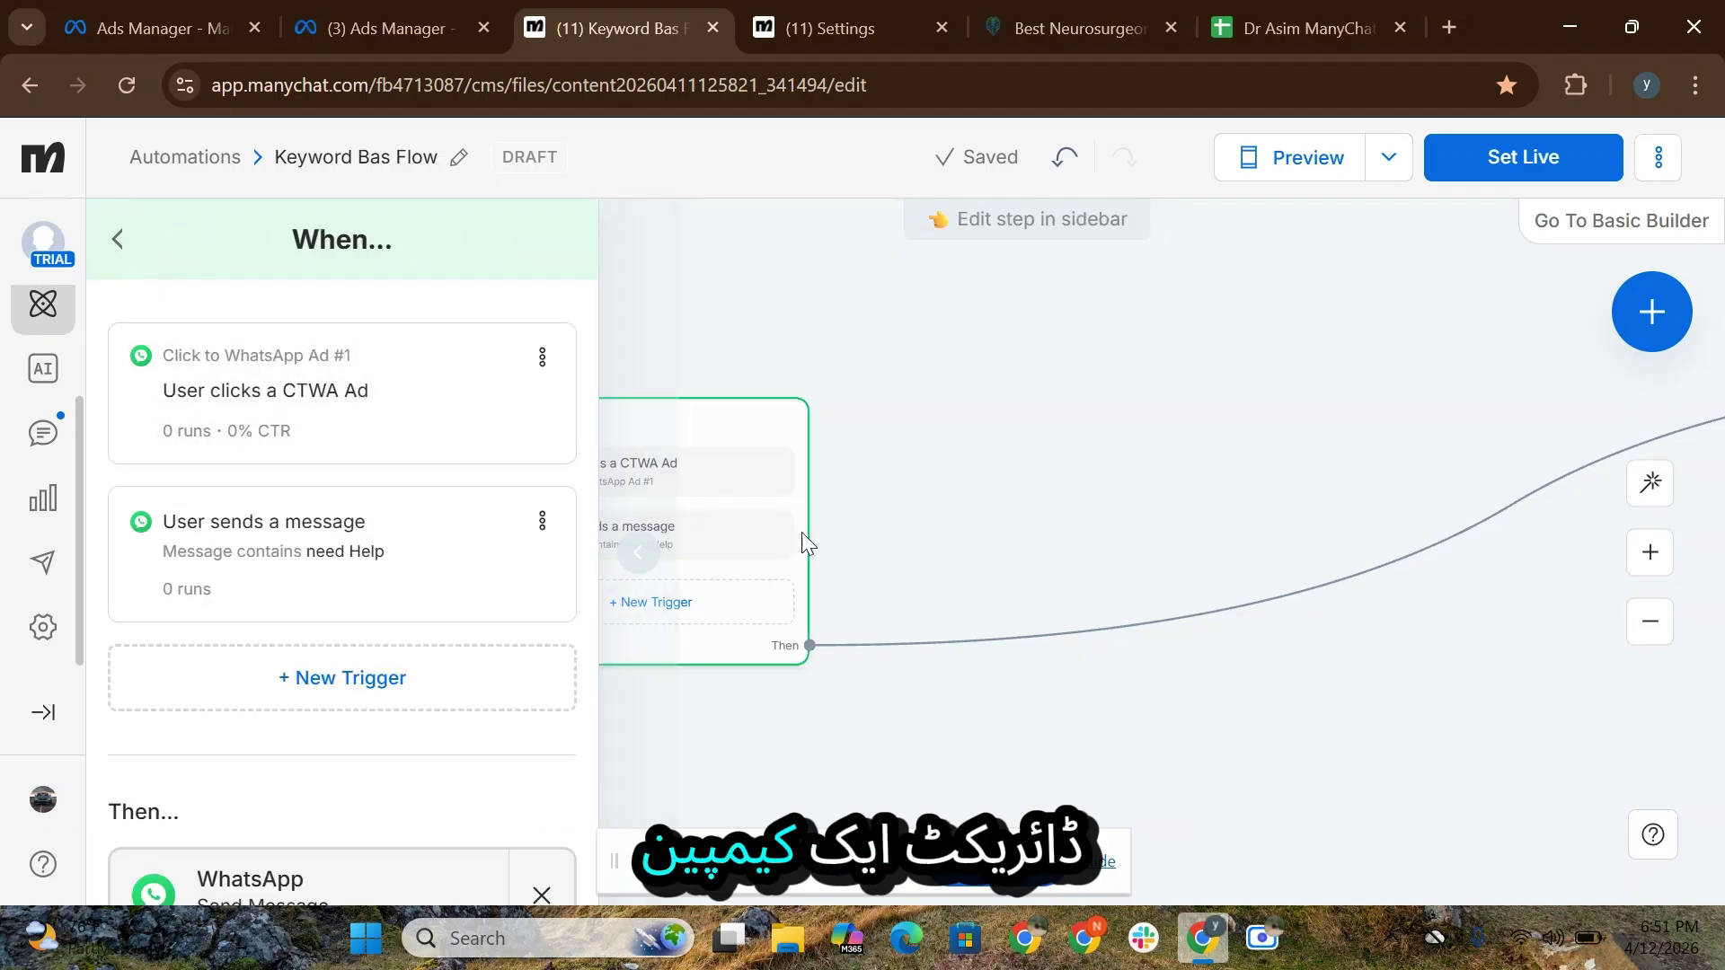
{"action": "left_click", "coordinate": [345, 430]}
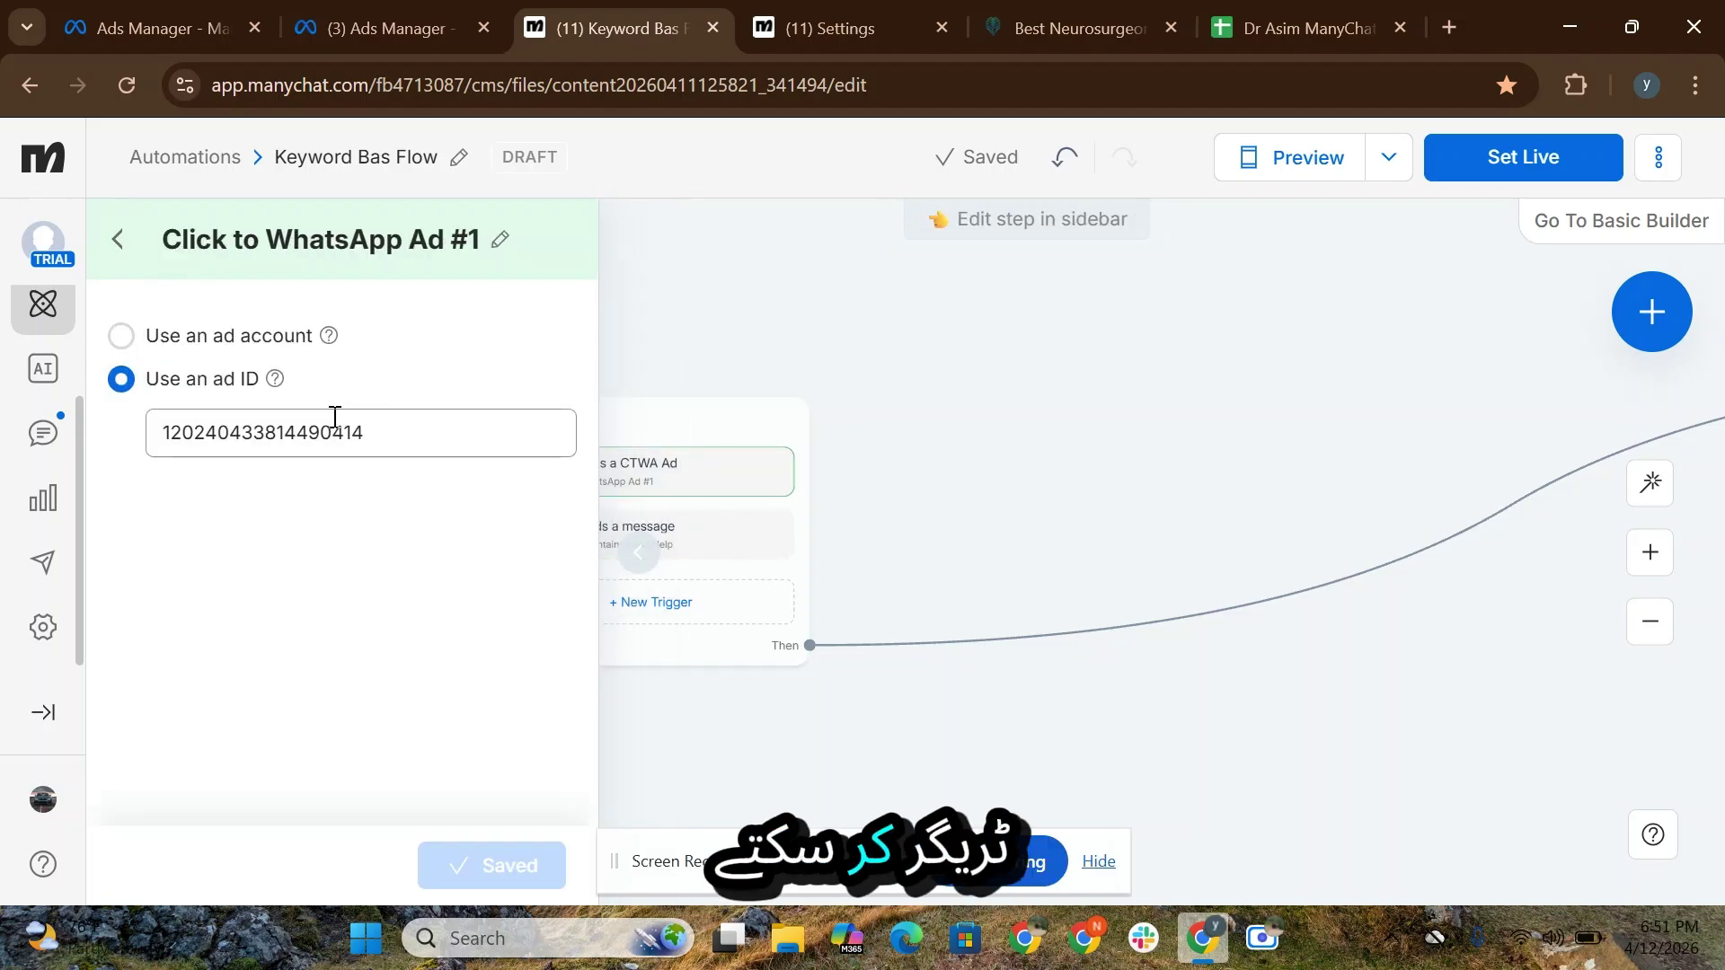
{"action": "left_click", "coordinate": [964, 556]}
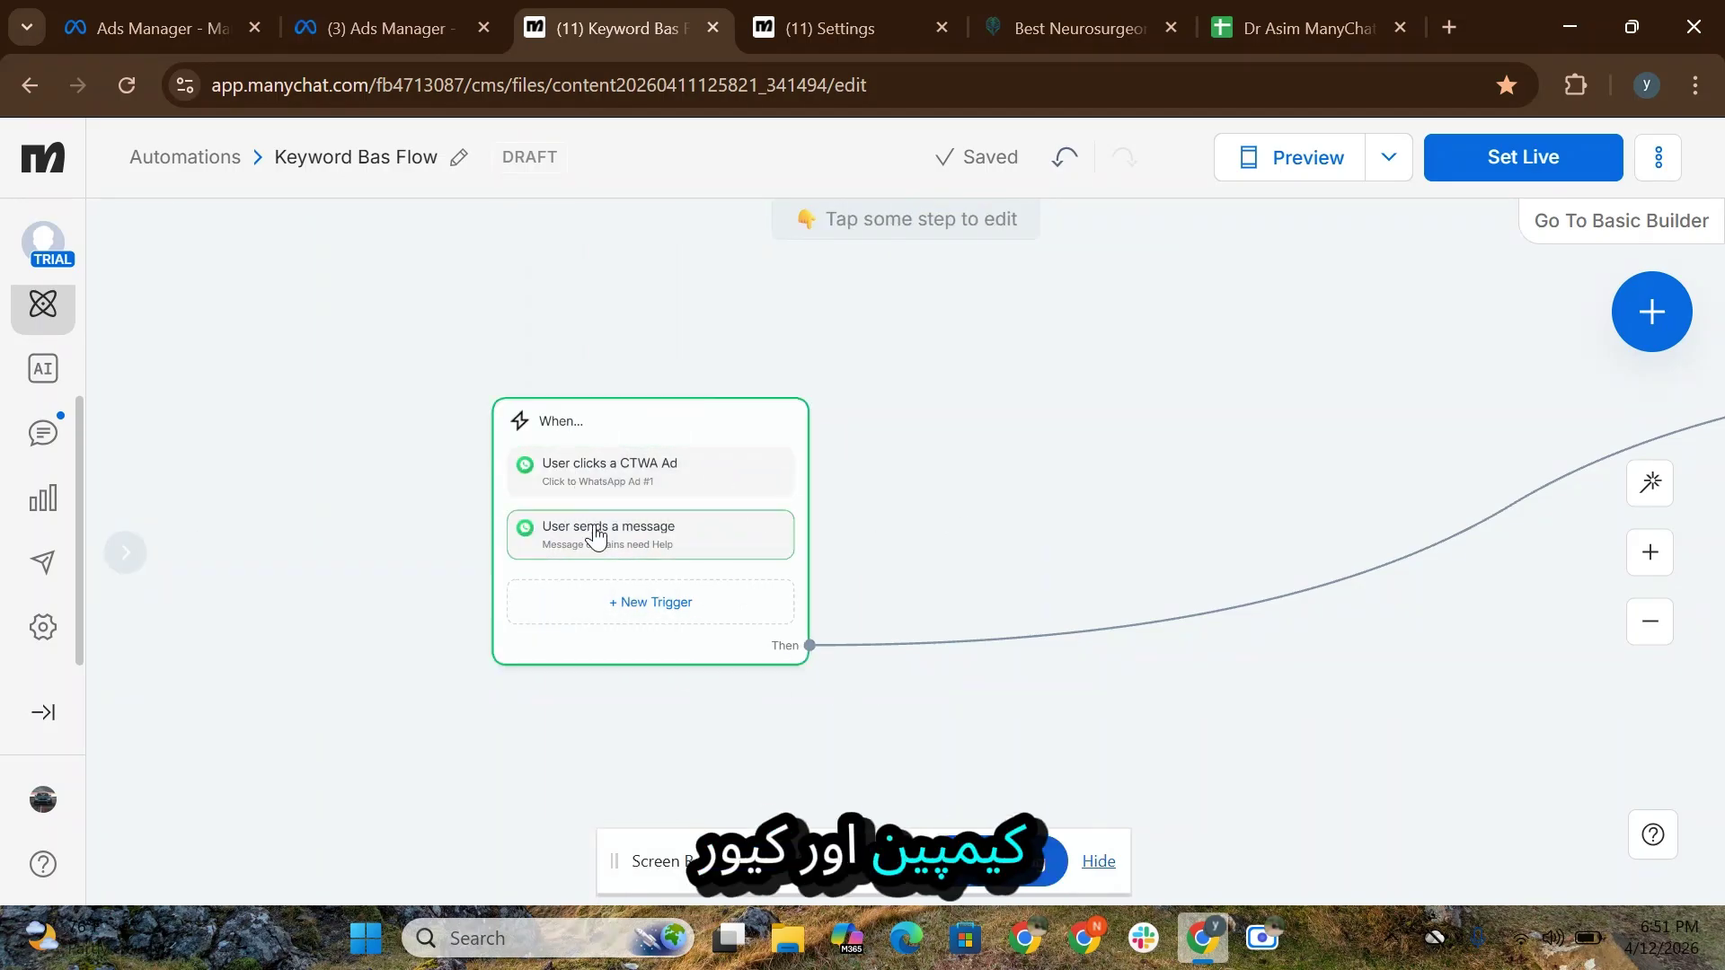
Step: Examine the main WhatsApp Send Message step and its reply buttons from Book Appointment down to View Location
{"action": "left_click_drag", "start_coordinate": [890, 600], "coordinate": [476, 636]}
{"action": "left_click_drag", "start_coordinate": [1147, 650], "coordinate": [350, 593]}
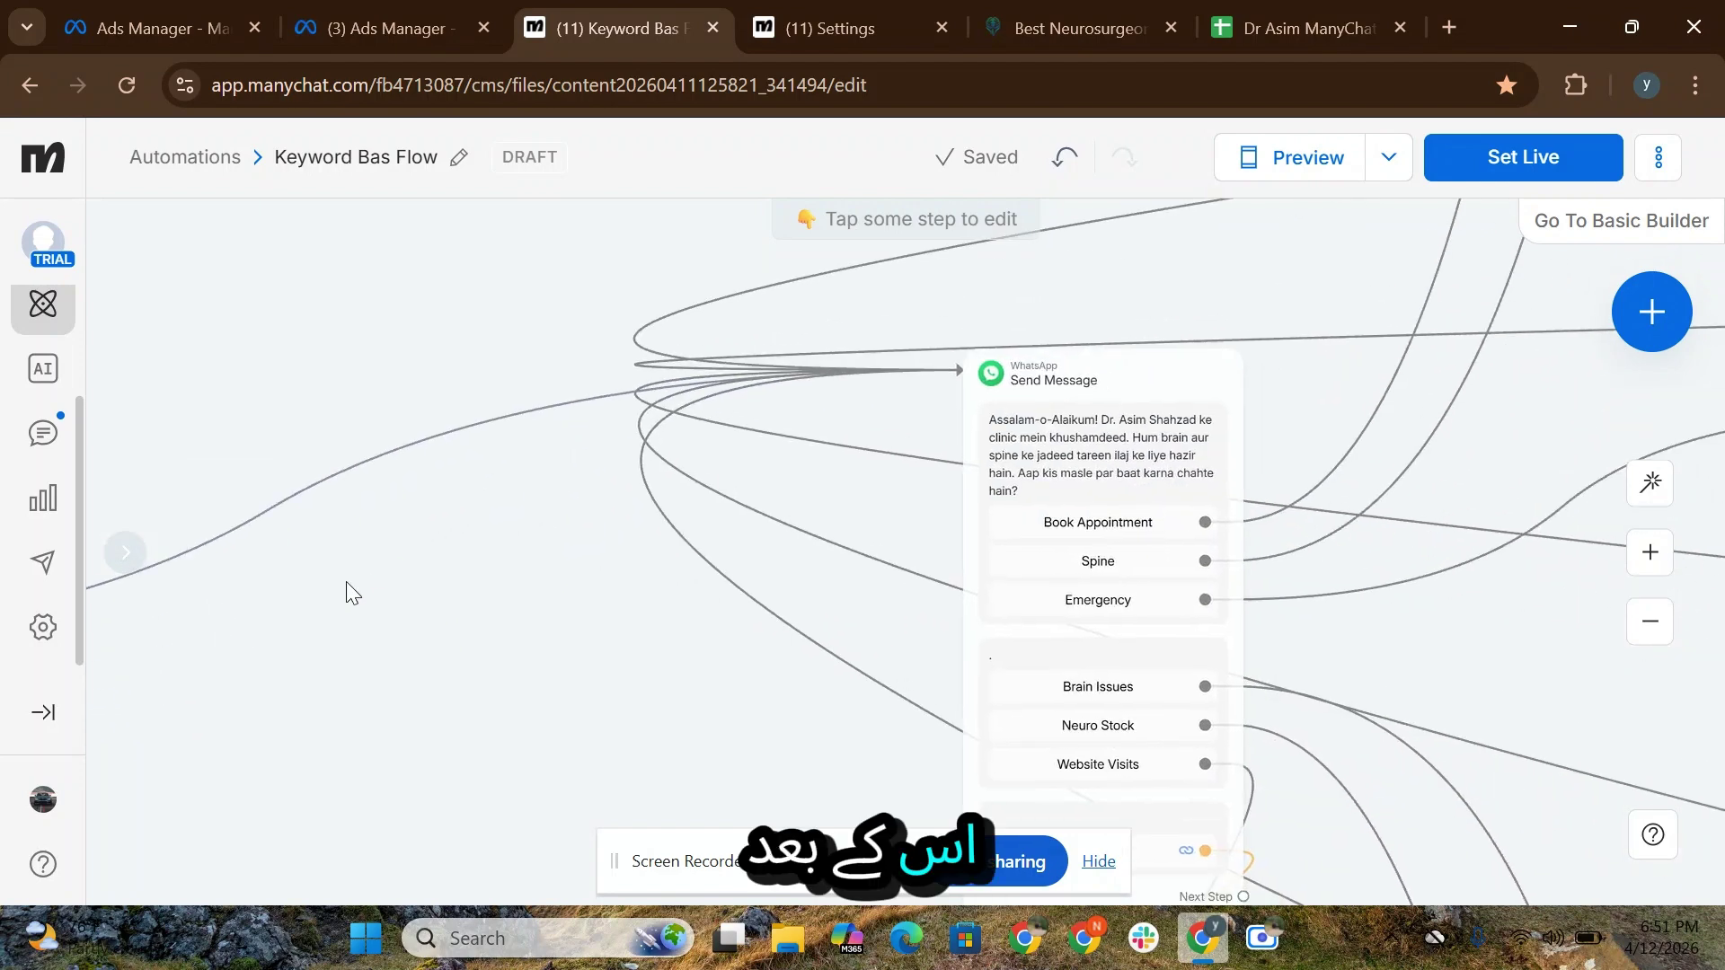
{"action": "scroll", "coordinate": [1118, 539], "scroll_direction": "down", "scroll_amount": 3}
{"action": "scroll", "coordinate": [1190, 564], "scroll_direction": "up", "scroll_amount": 3}
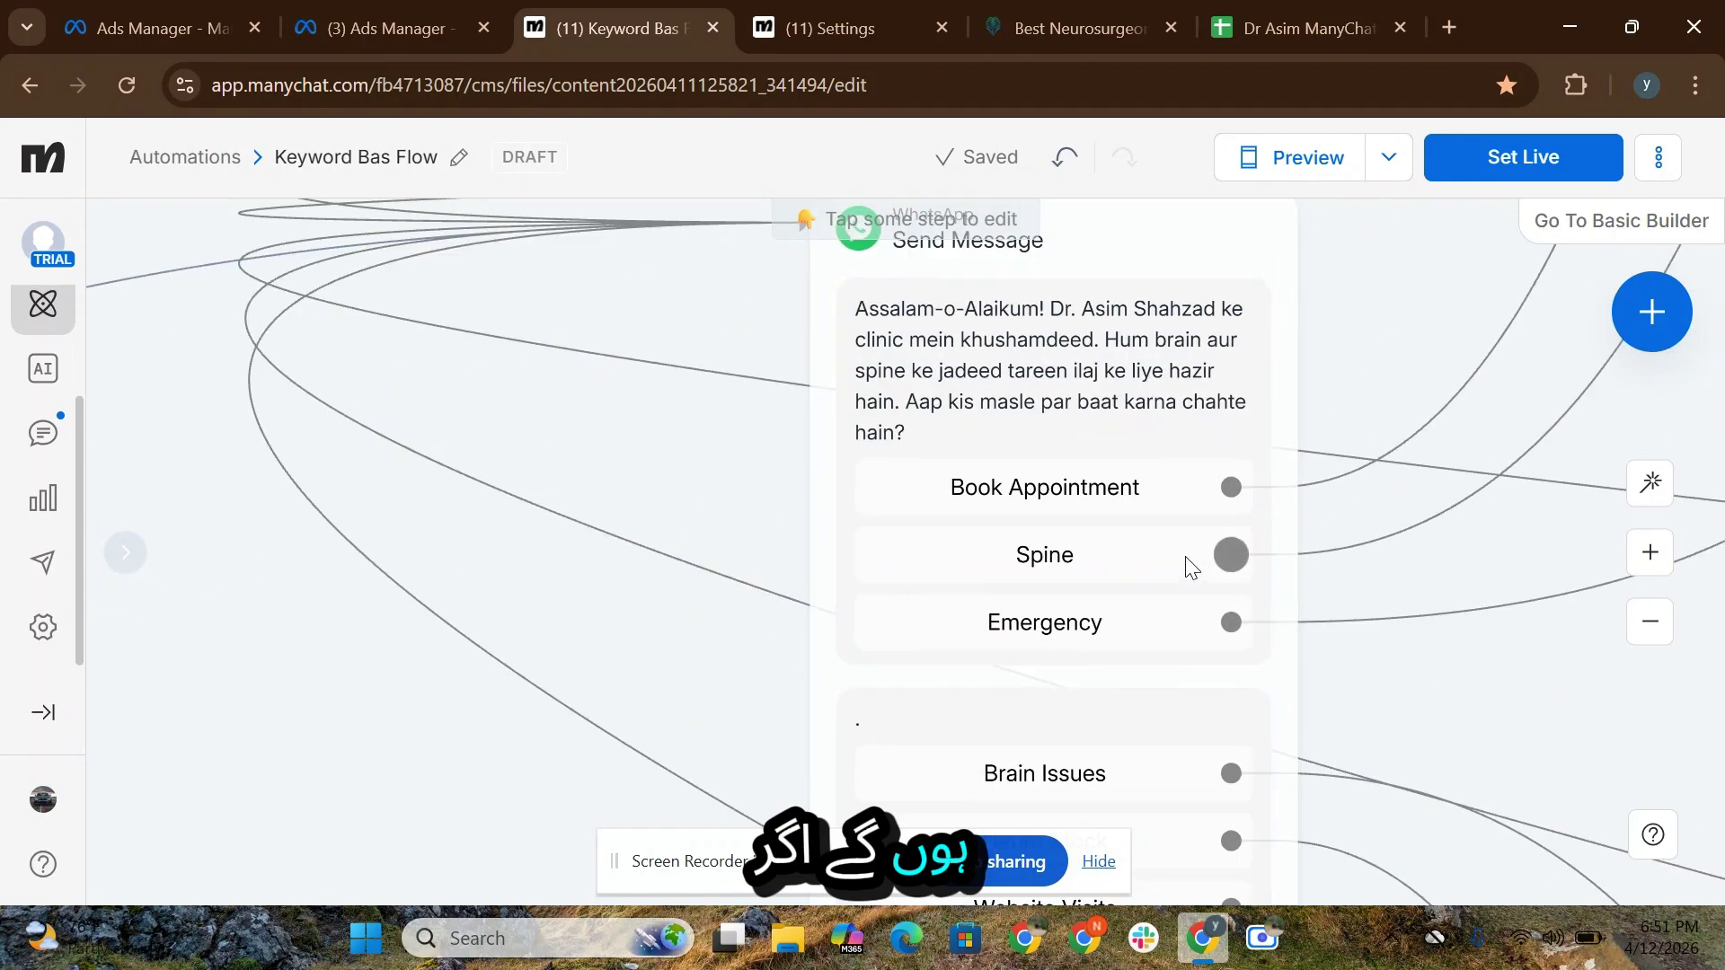
{"action": "scroll", "coordinate": [983, 564], "scroll_direction": "down", "scroll_amount": 2}
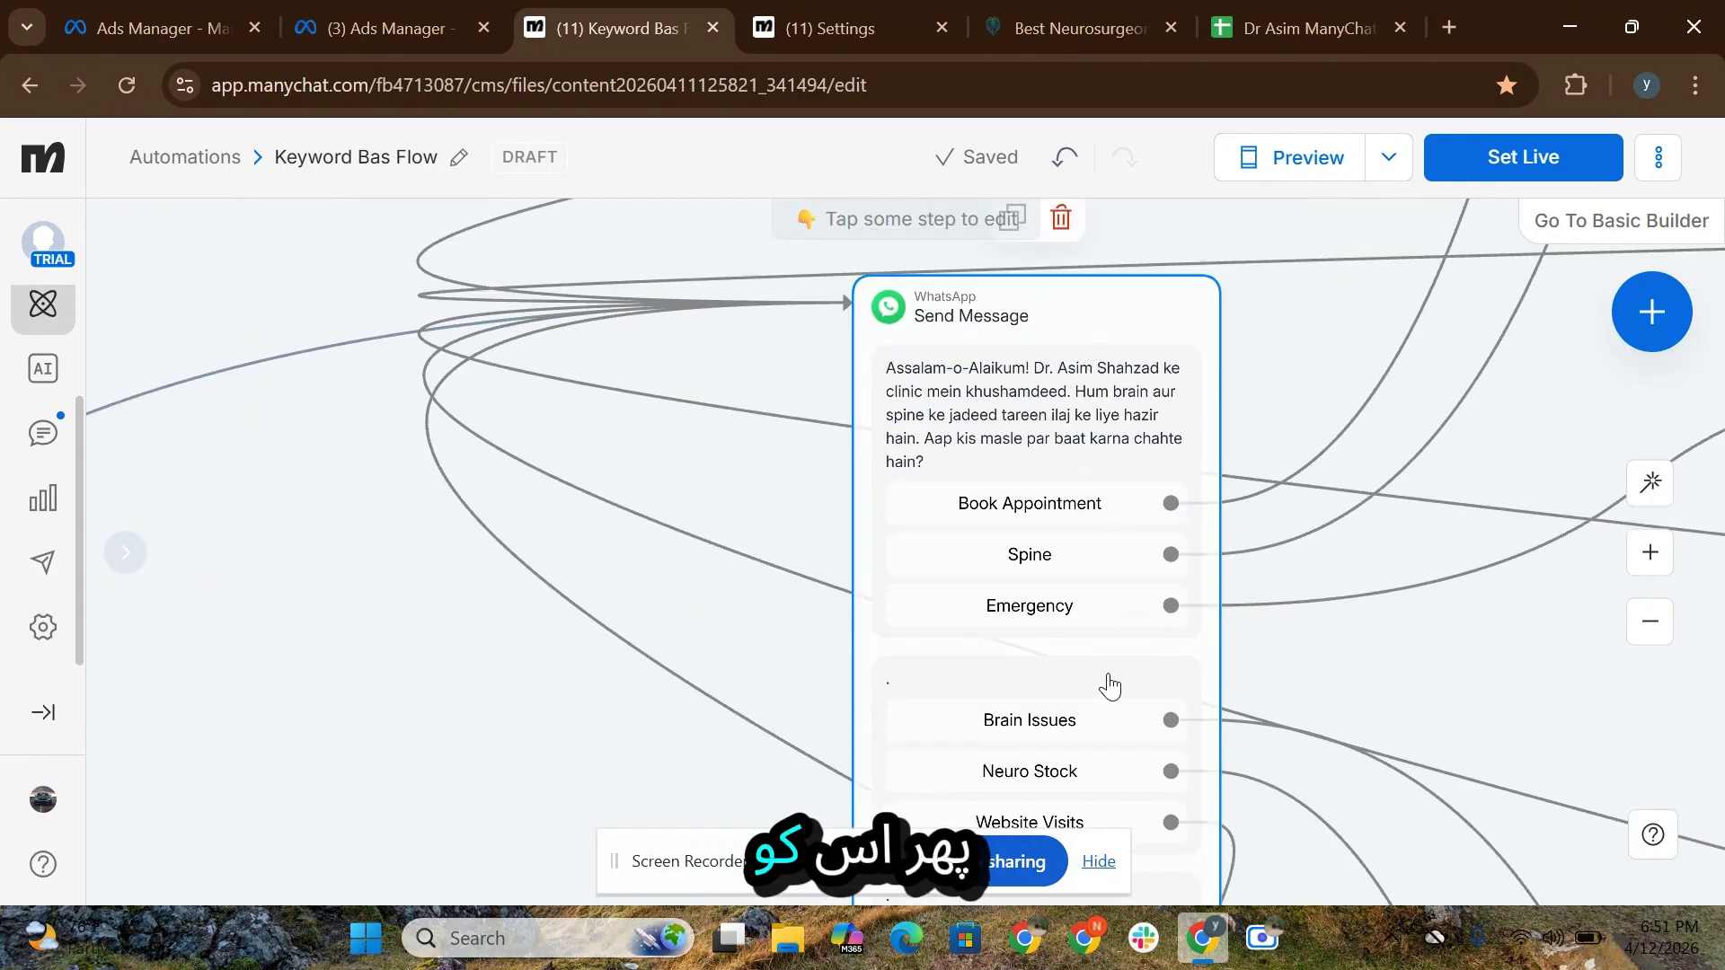
{"action": "scroll", "coordinate": [1111, 687], "scroll_direction": "down", "scroll_amount": 2}
{"action": "left_click_drag", "start_coordinate": [1313, 724], "coordinate": [1319, 638]}
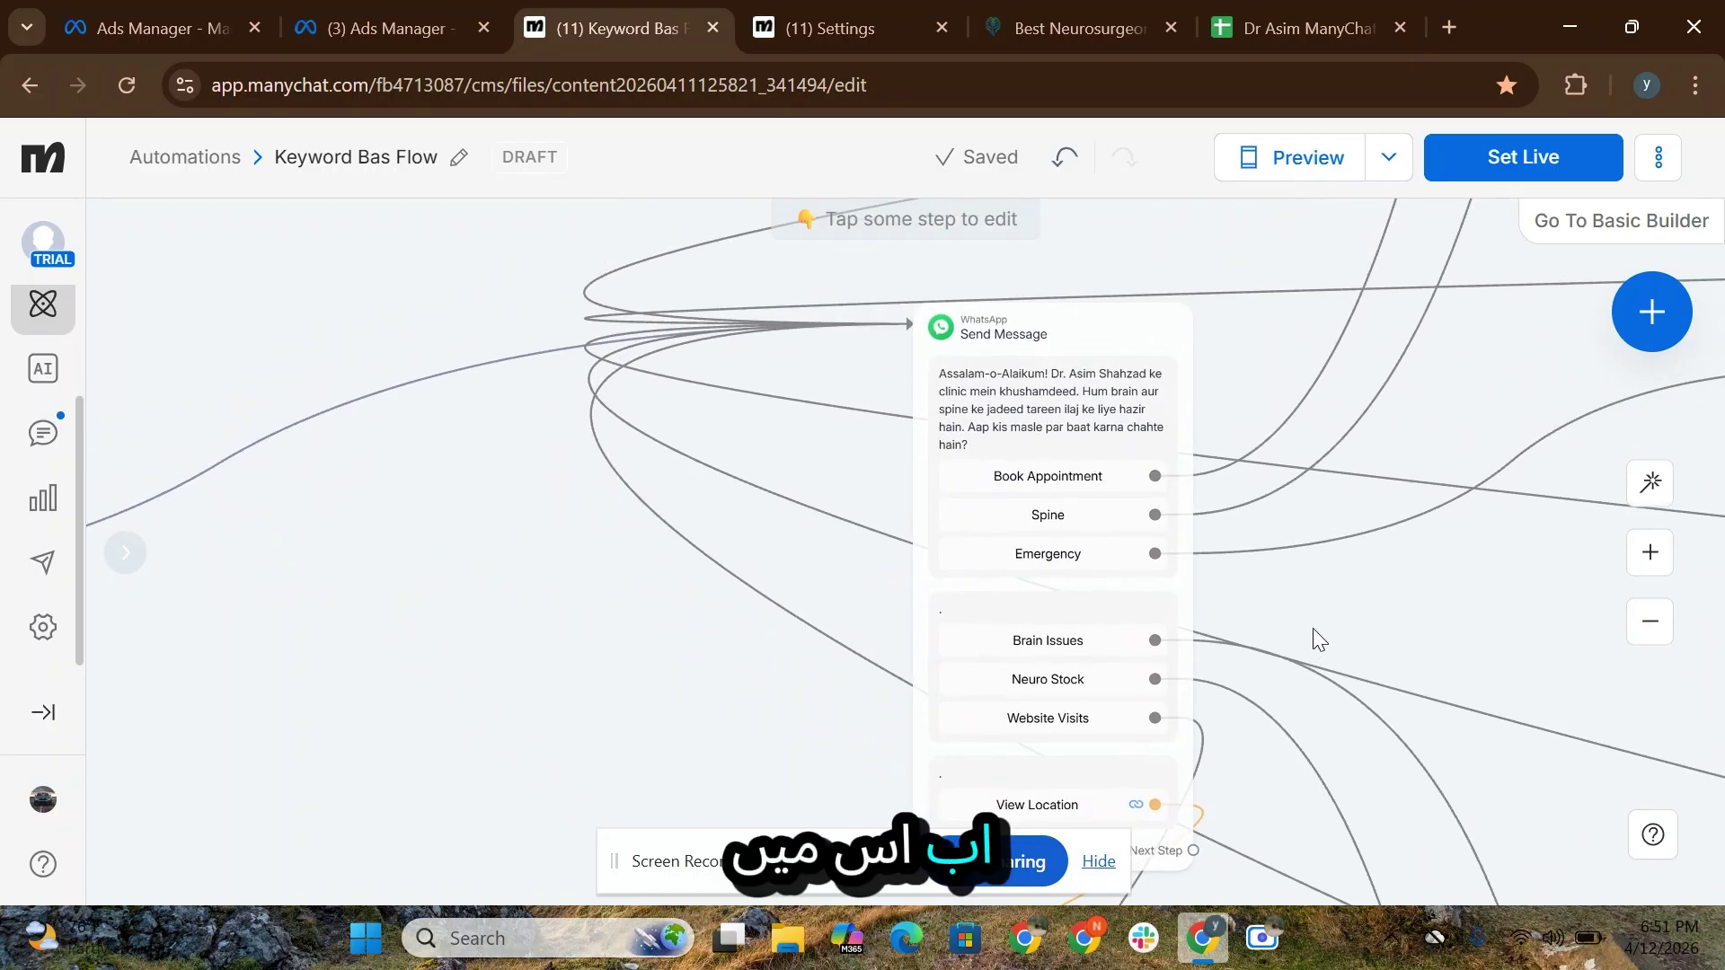
{"action": "left_click", "coordinate": [1090, 525]}
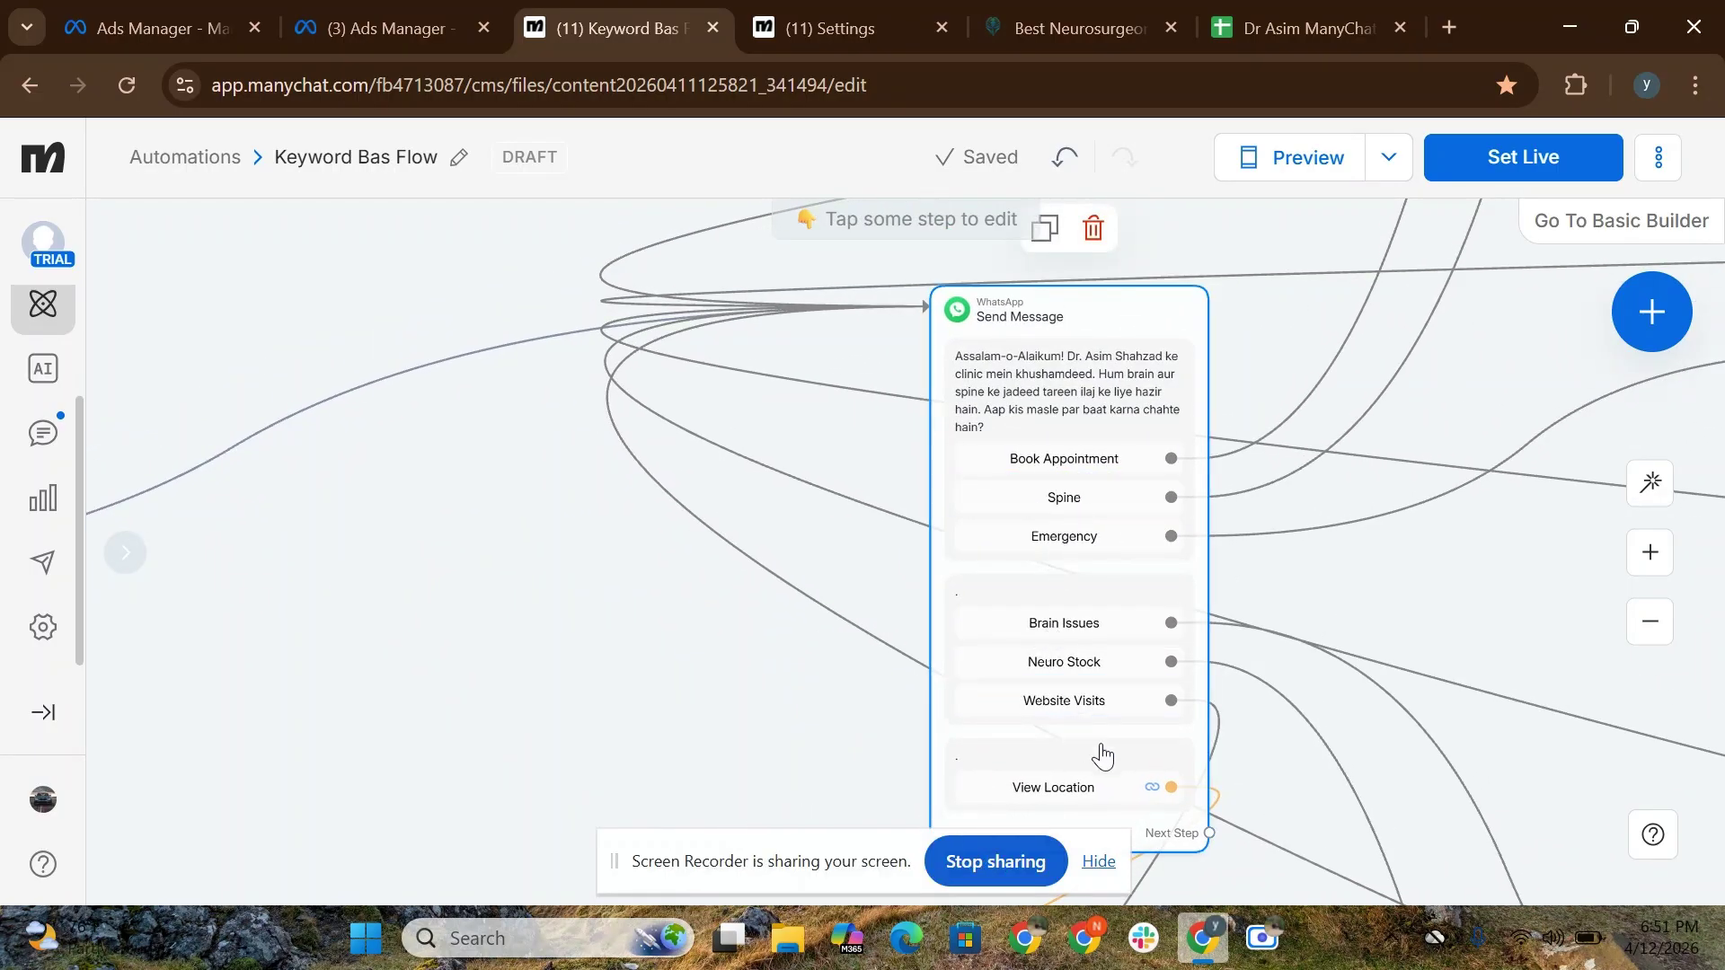
{"action": "left_click_drag", "start_coordinate": [1325, 708], "coordinate": [1299, 608]}
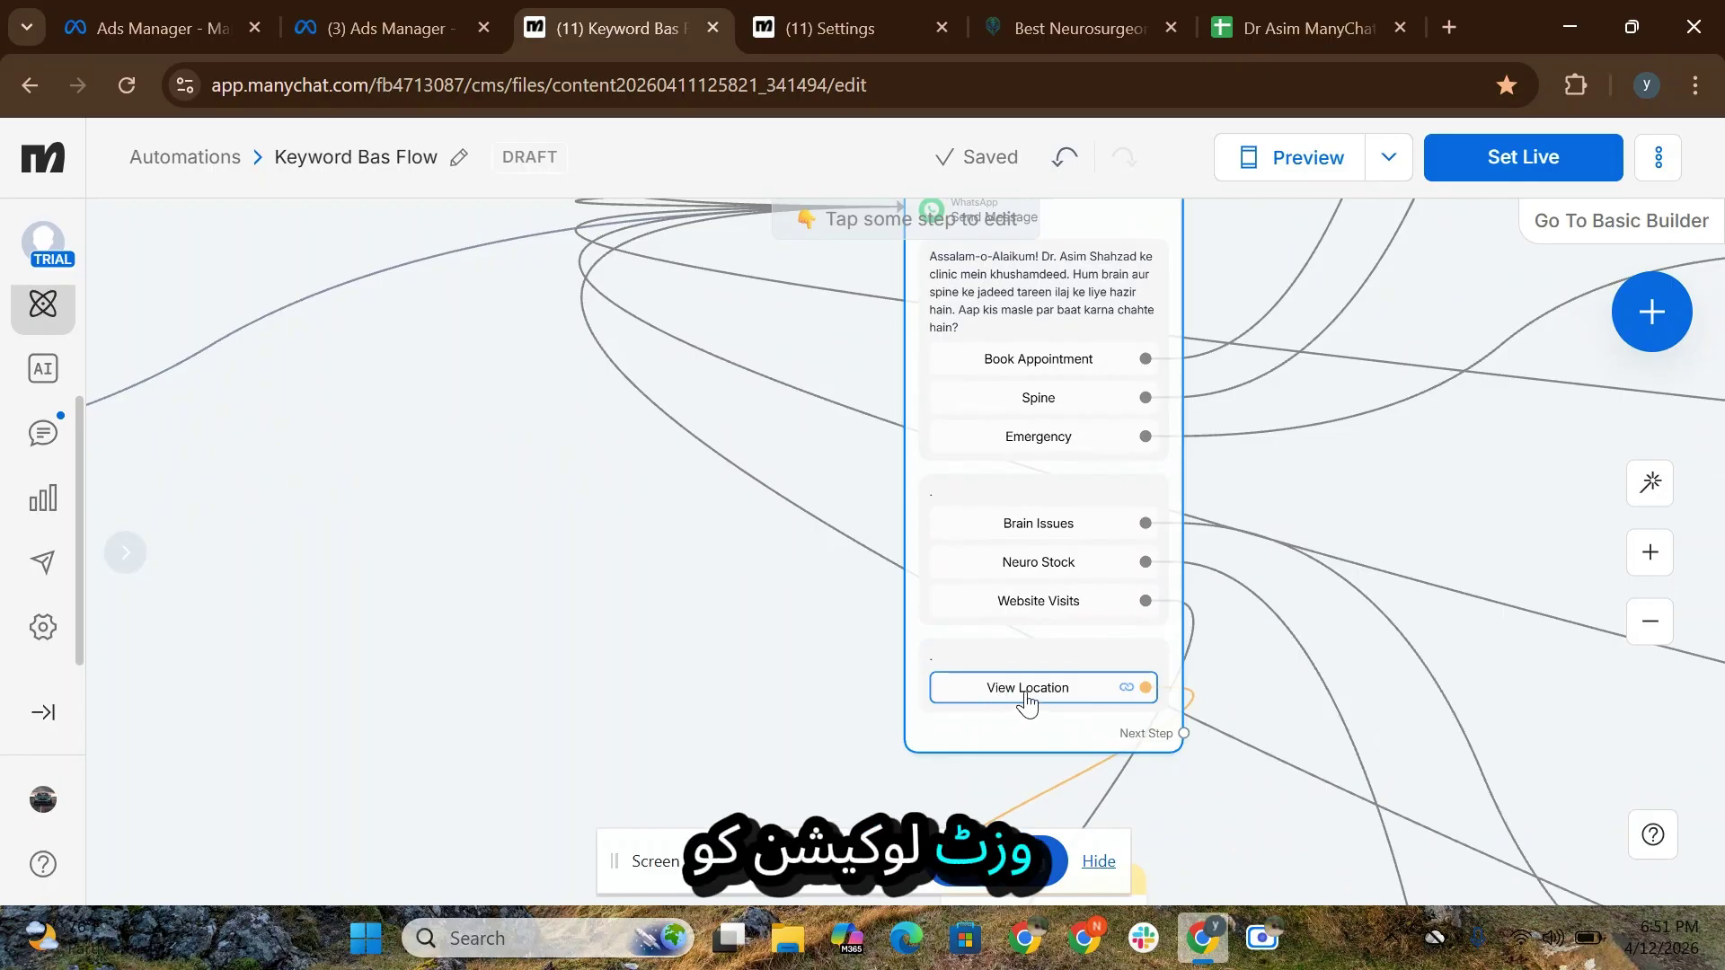
Step: Trace the View Location and Website Visits buttons to their connected action and message steps
{"action": "scroll", "coordinate": [1479, 428], "scroll_direction": "down", "scroll_amount": 3}
{"action": "scroll", "coordinate": [1479, 427], "scroll_direction": "left", "scroll_amount": 3}
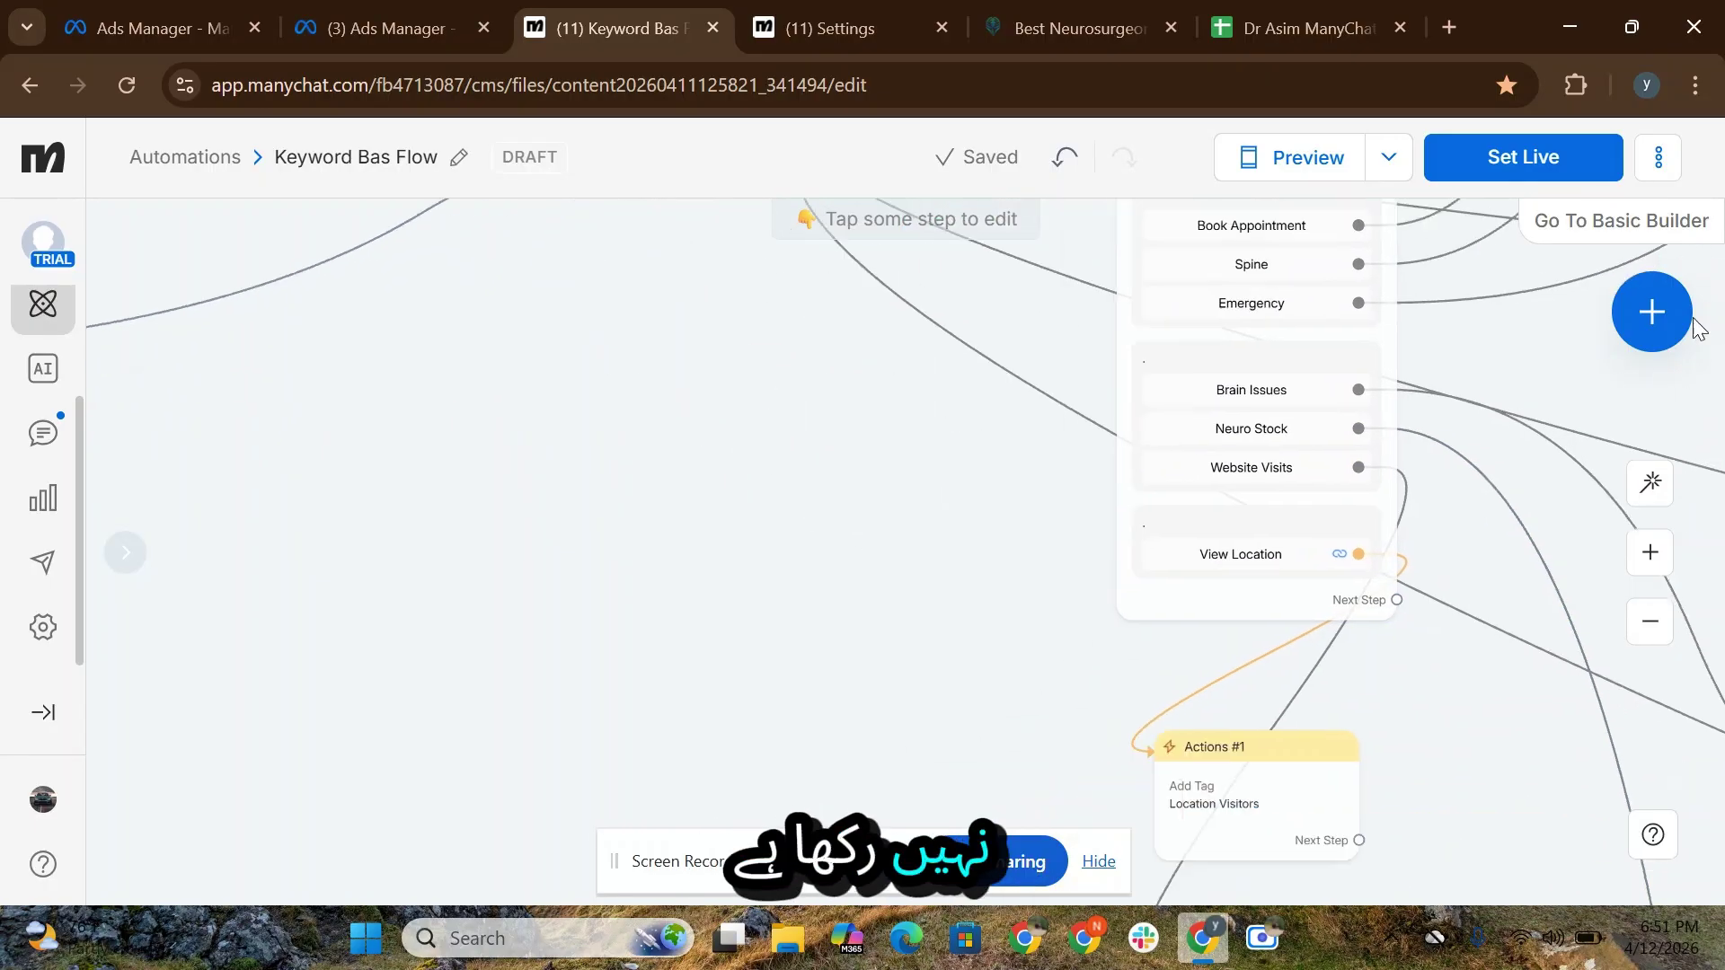
{"action": "scroll", "coordinate": [1051, 566], "scroll_direction": "down", "scroll_amount": 4}
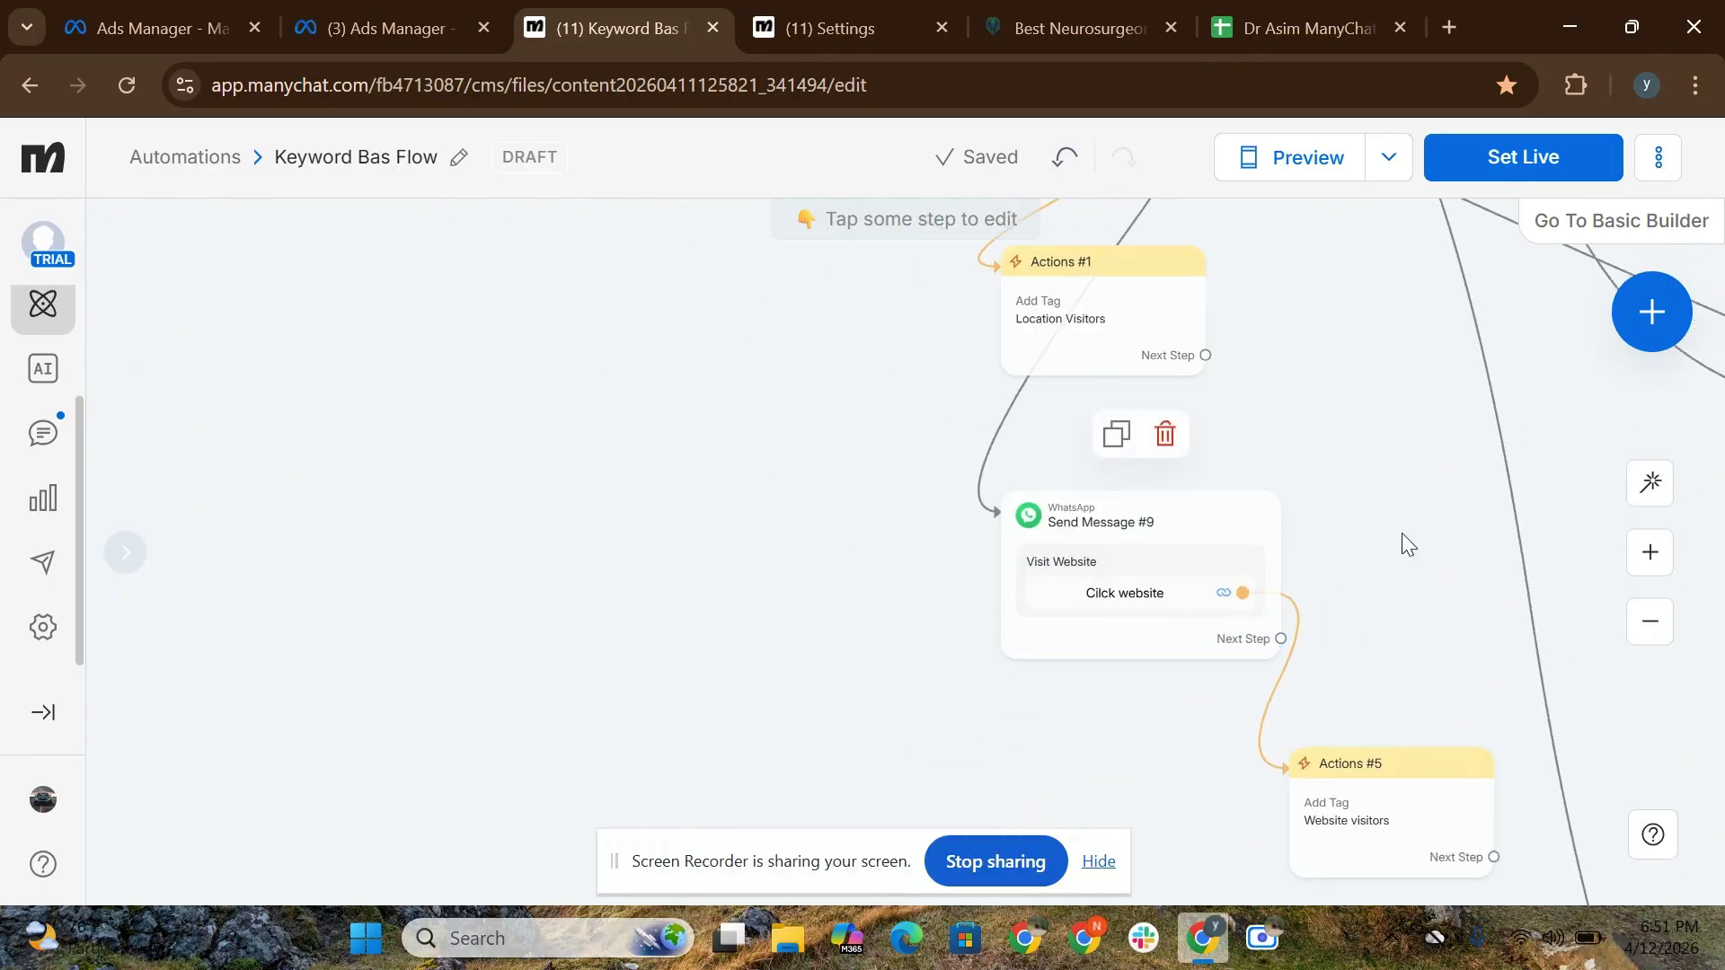
{"action": "scroll", "coordinate": [1357, 543], "scroll_direction": "up", "scroll_amount": 4}
{"action": "scroll", "coordinate": [1357, 544], "scroll_direction": "right", "scroll_amount": 2}
{"action": "scroll", "coordinate": [1312, 545], "scroll_direction": "up", "scroll_amount": 2}
{"action": "scroll", "coordinate": [1311, 546], "scroll_direction": "left", "scroll_amount": 1}
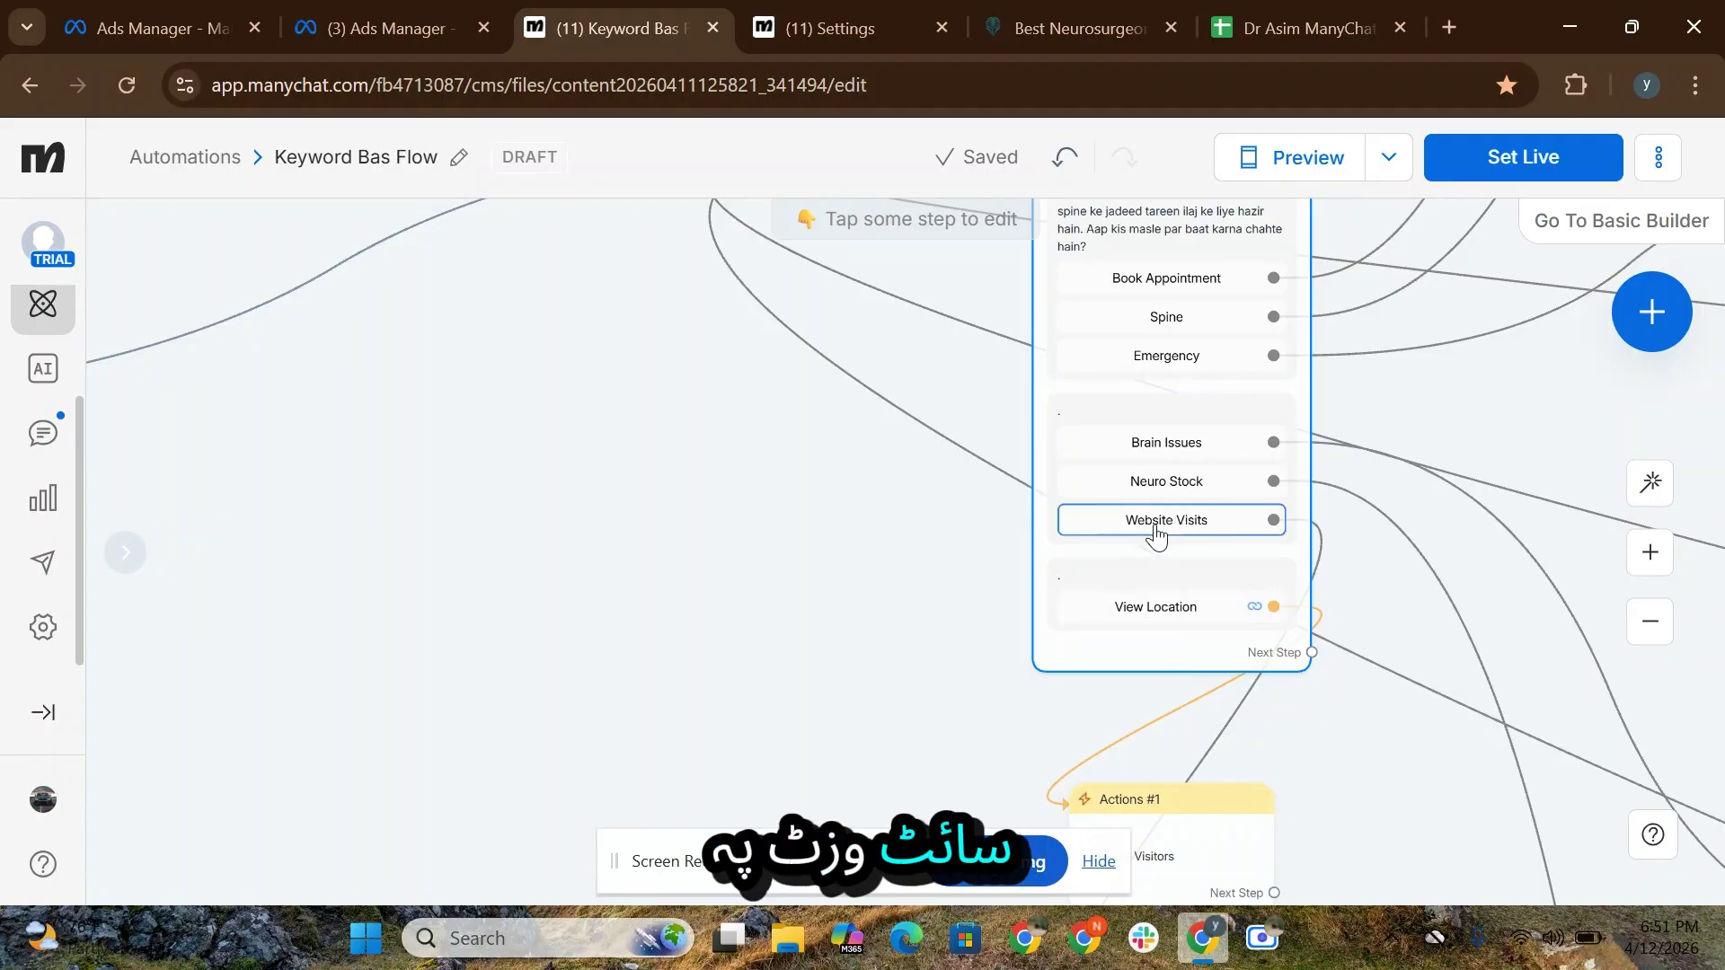
{"action": "left_click_drag", "start_coordinate": [1416, 629], "coordinate": [1066, 500]}
{"action": "scroll", "coordinate": [1079, 629], "scroll_direction": "down", "scroll_amount": 2}
{"action": "scroll", "coordinate": [1078, 629], "scroll_direction": "left", "scroll_amount": 1}
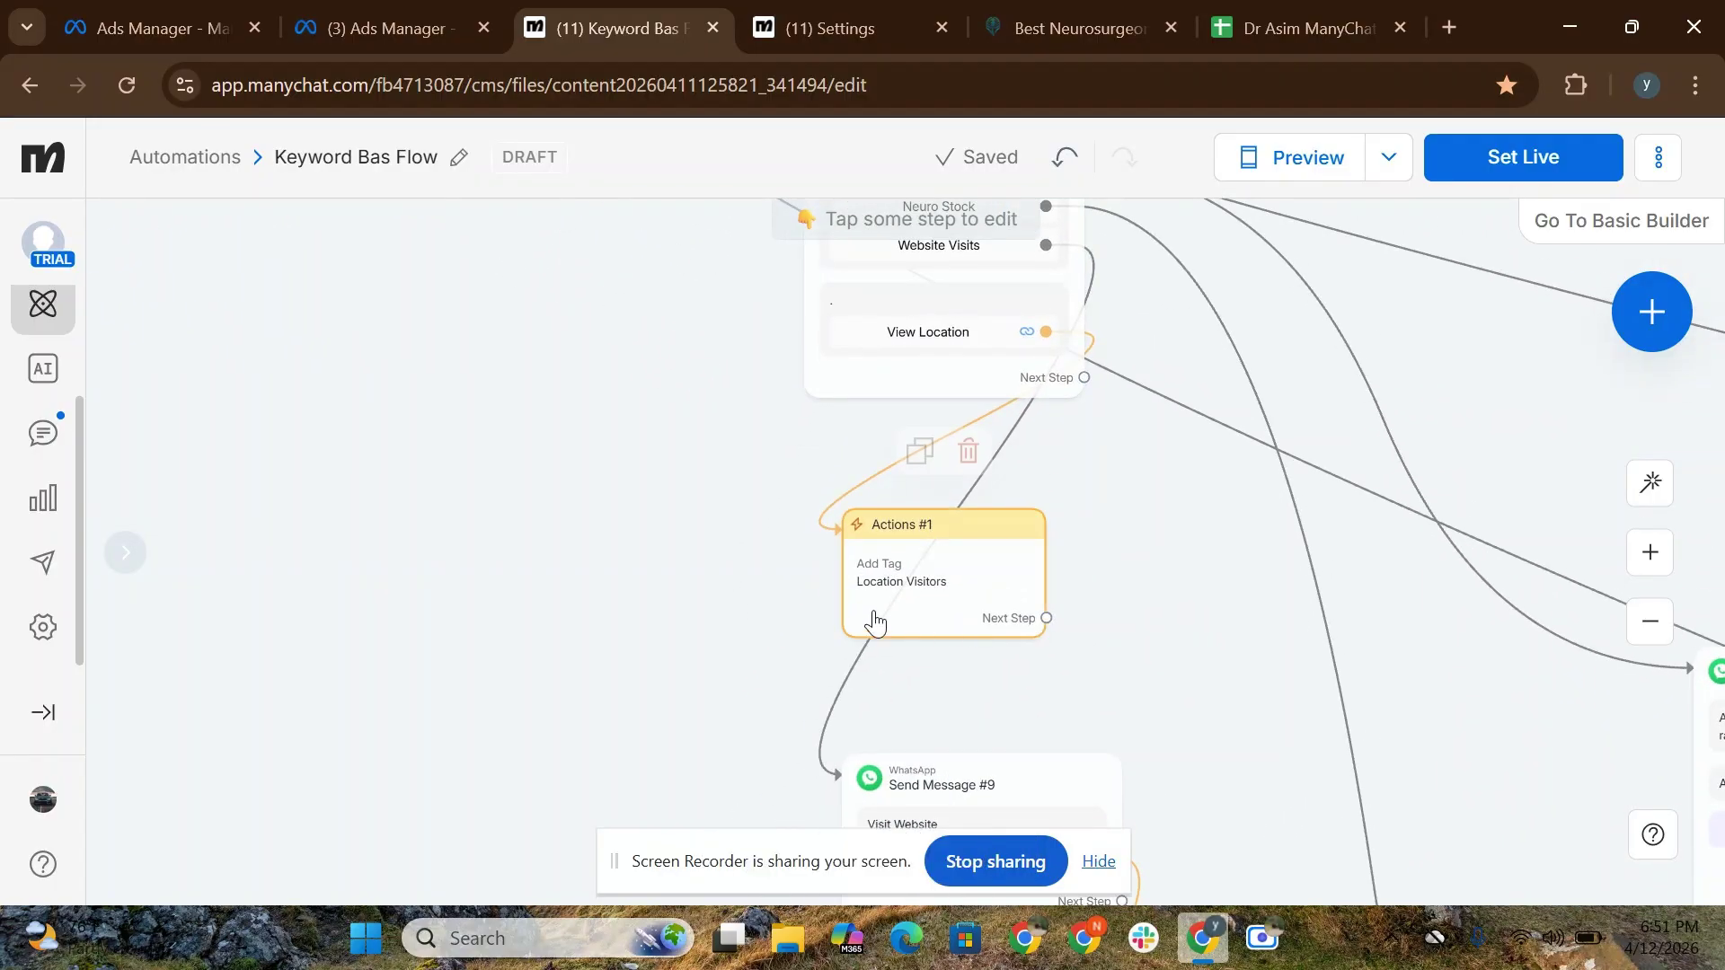
Step: Open the View Location button's settings and inspect its website link and the tag action in Actions #1
{"action": "left_click", "coordinate": [935, 332]}
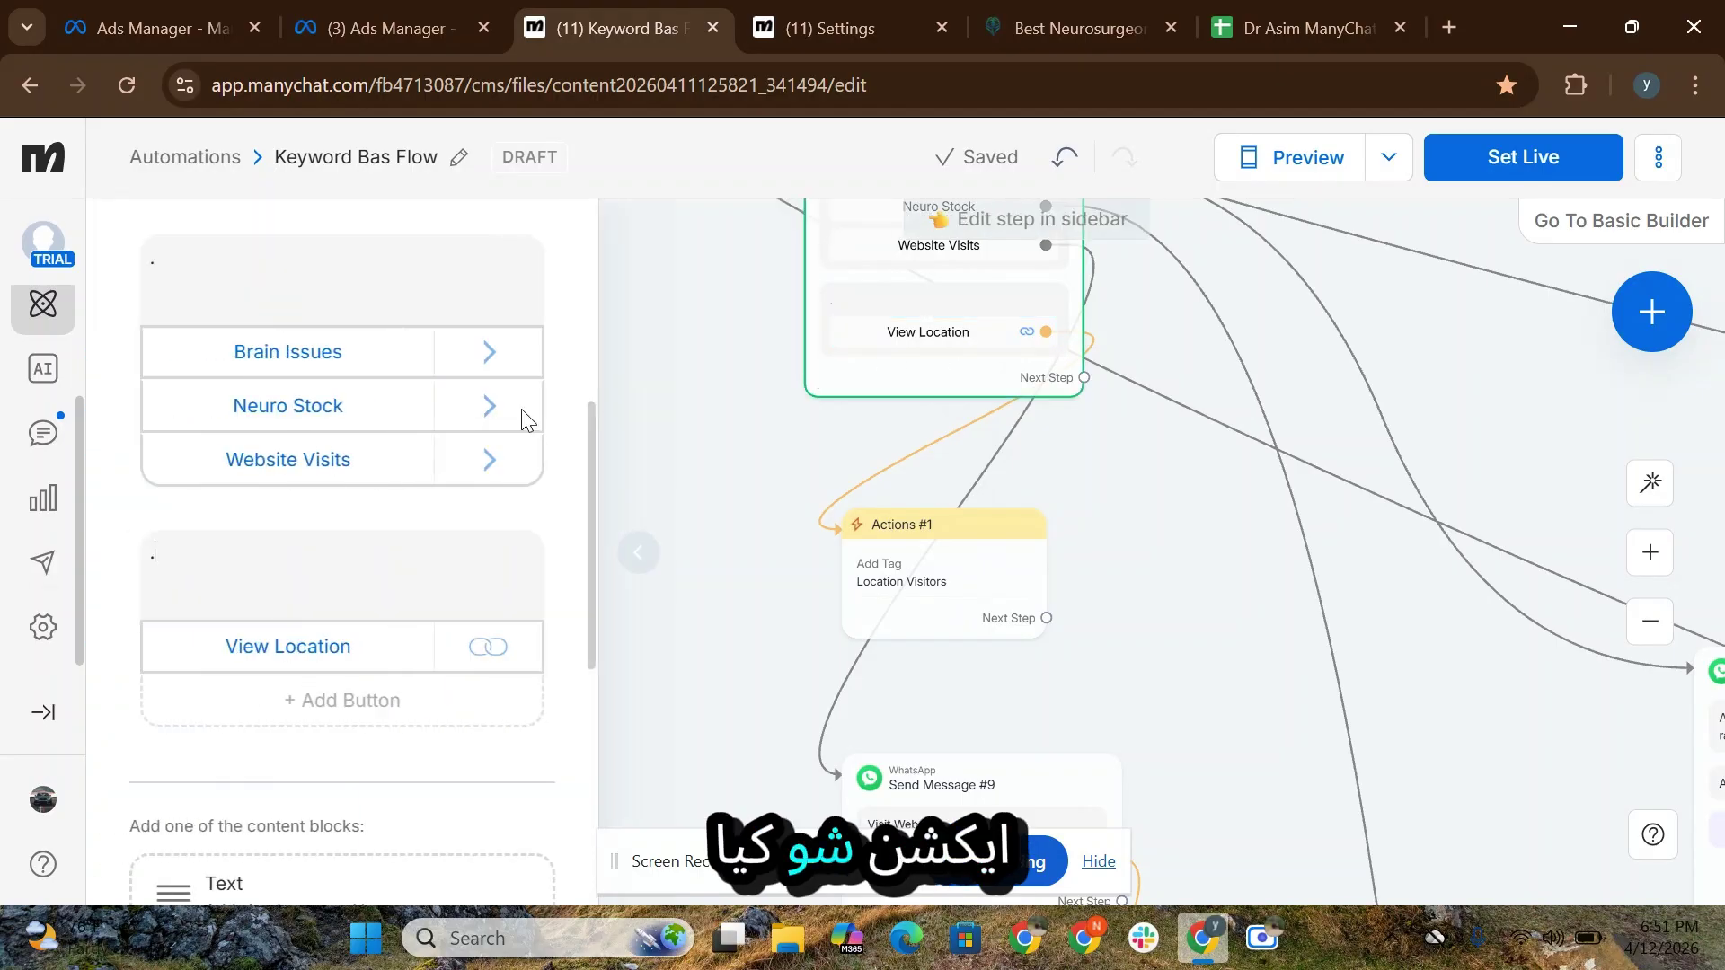
{"action": "left_click", "coordinate": [409, 640]}
{"action": "scroll", "coordinate": [746, 719], "scroll_direction": "down", "scroll_amount": 1}
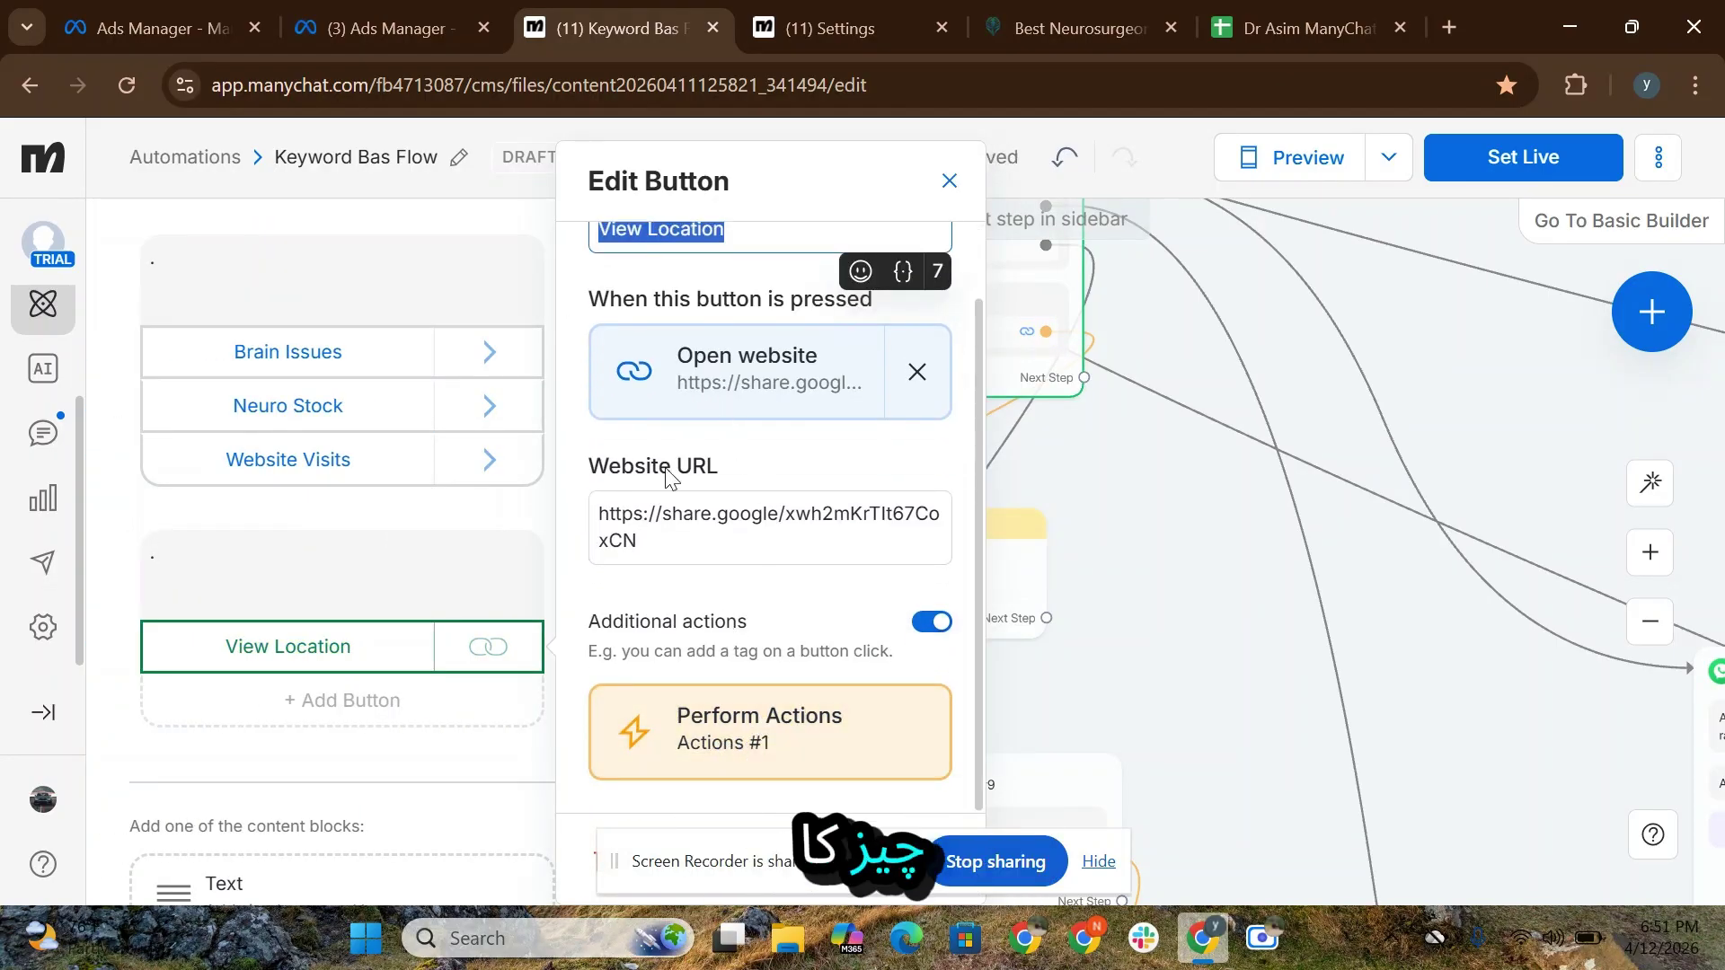
{"action": "left_click", "coordinate": [806, 744]}
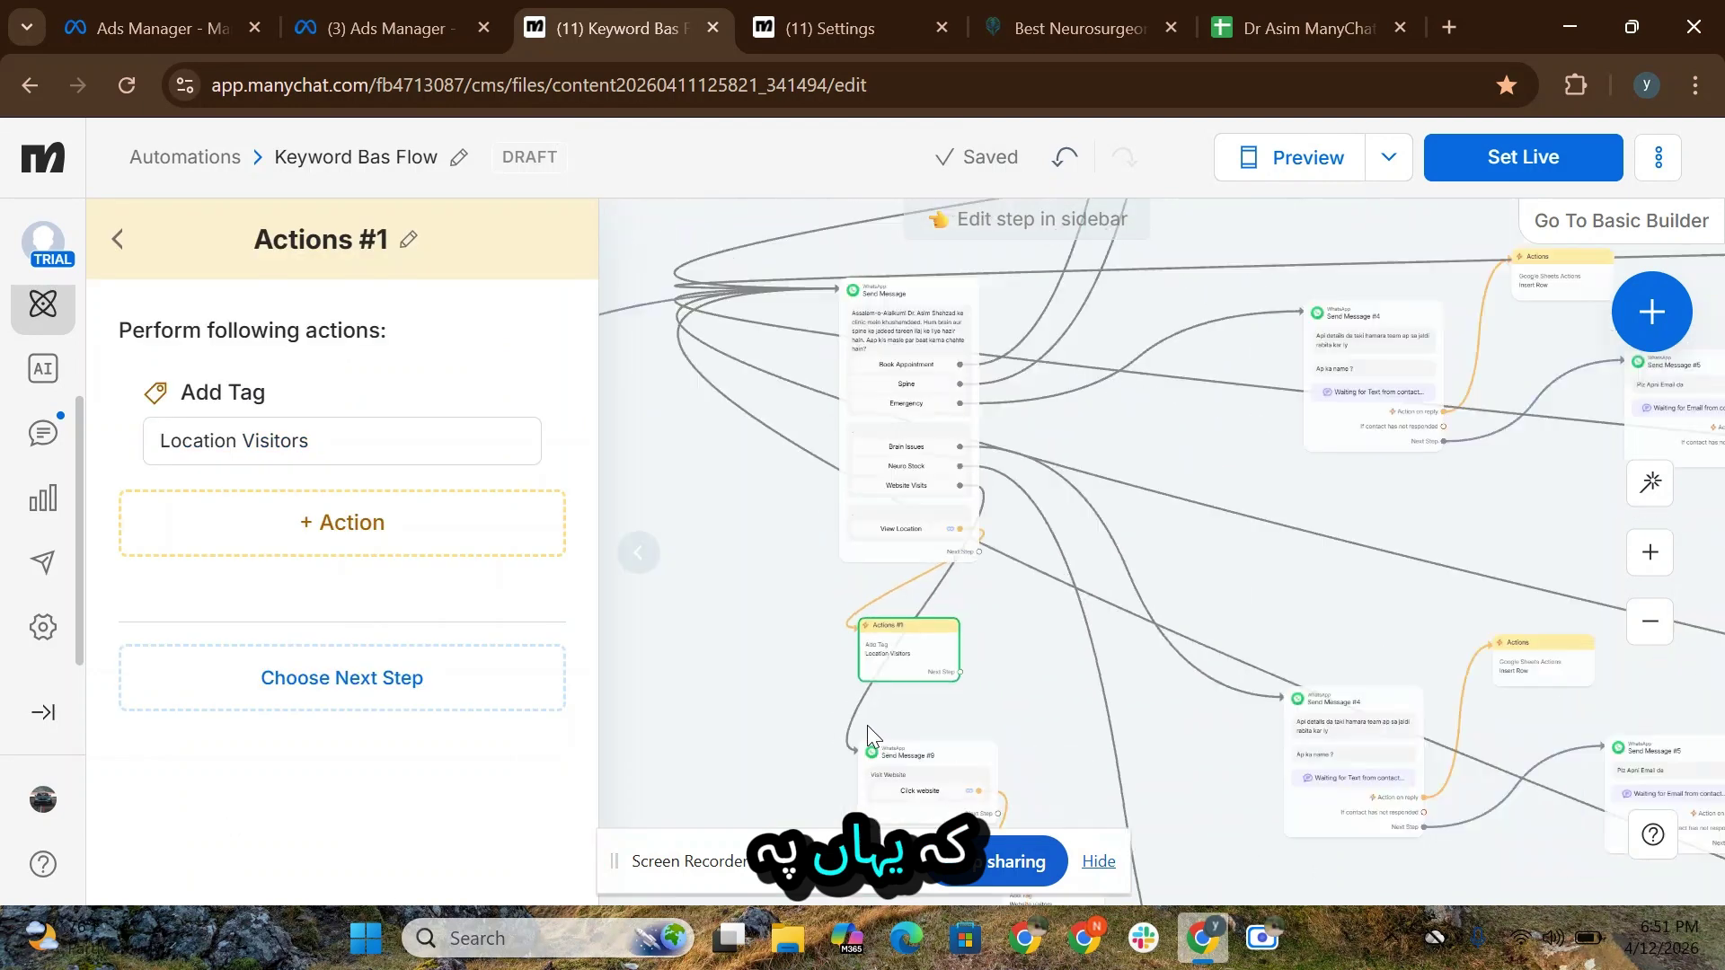
{"action": "scroll", "coordinate": [797, 643], "scroll_direction": "up", "scroll_amount": 3}
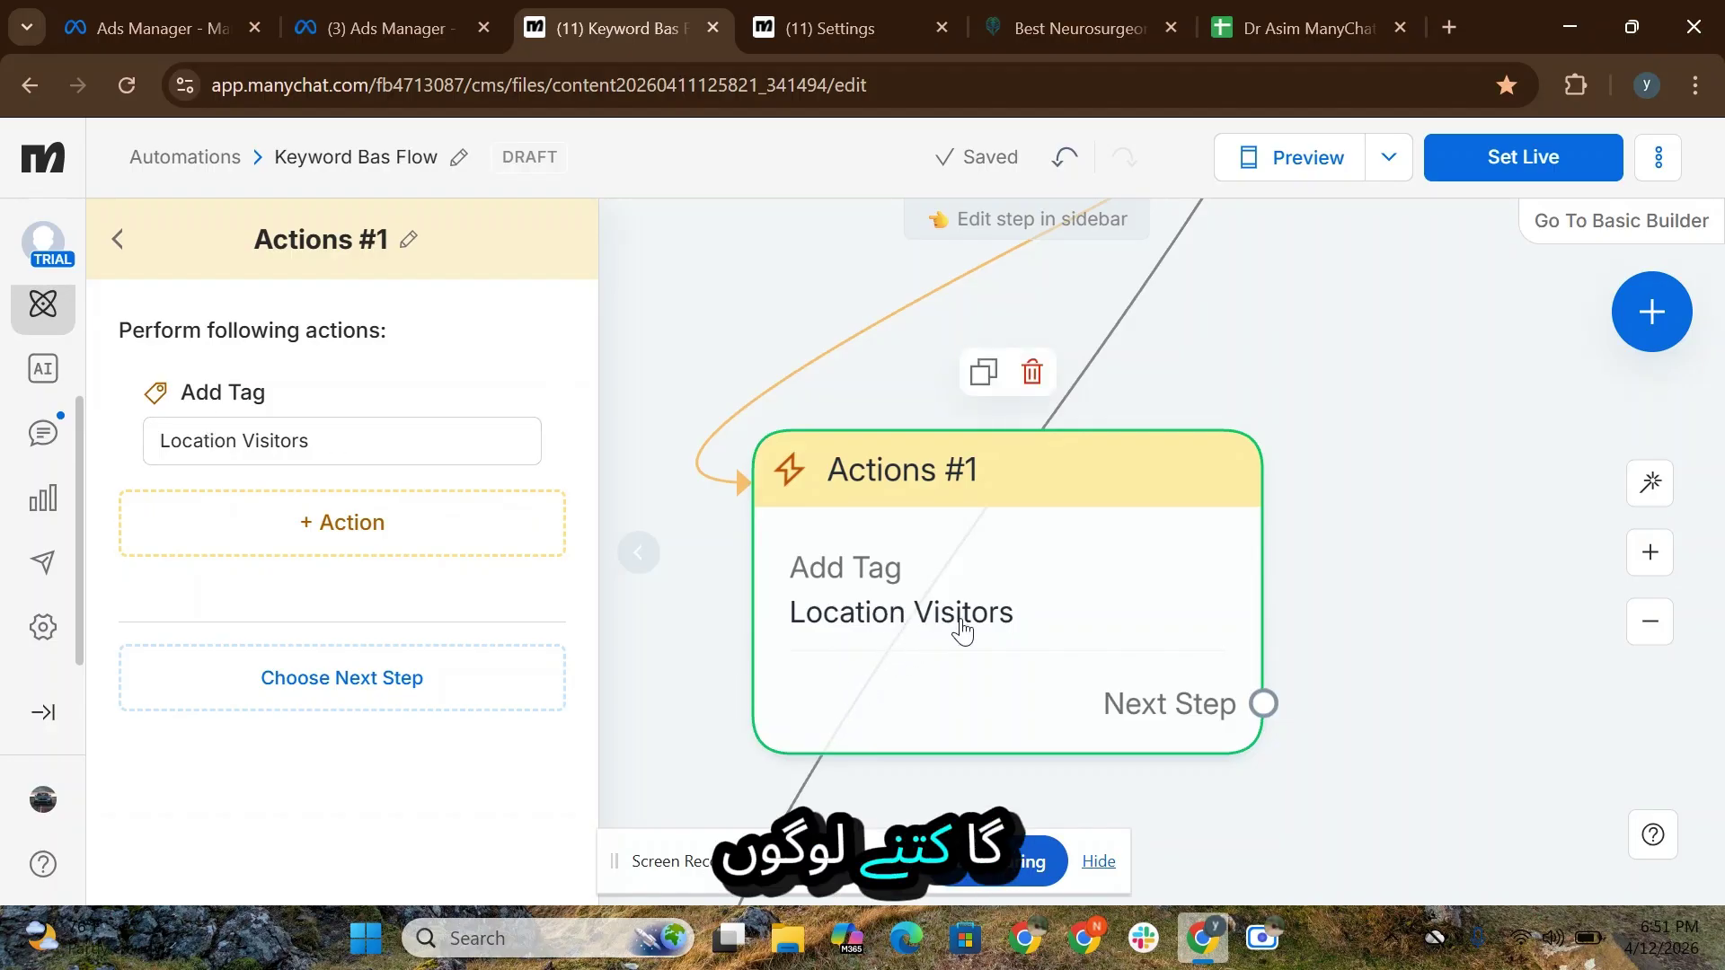
Step: View the Send Message #9 website branch with its Actions #5 step and return to the main message
{"action": "scroll", "coordinate": [1057, 653], "scroll_direction": "down", "scroll_amount": 5}
{"action": "scroll", "coordinate": [1407, 436], "scroll_direction": "down", "scroll_amount": 3}
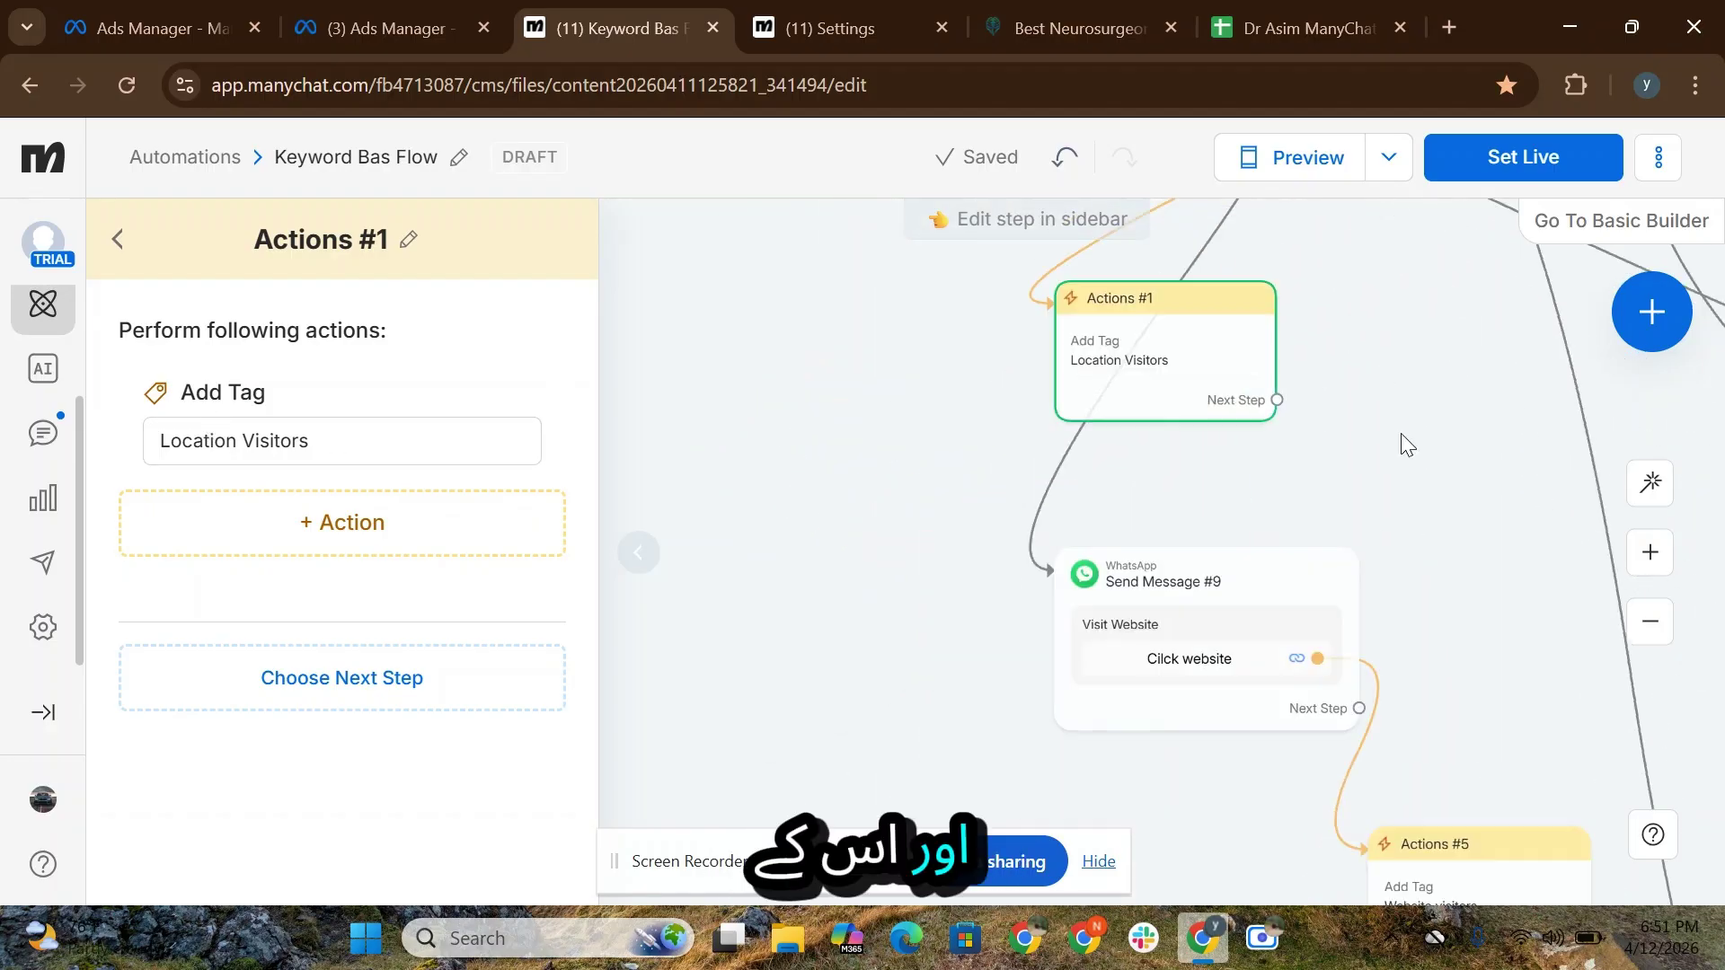
{"action": "left_click_drag", "start_coordinate": [1259, 802], "coordinate": [834, 639]}
{"action": "scroll", "coordinate": [863, 635], "scroll_direction": "down", "scroll_amount": 3}
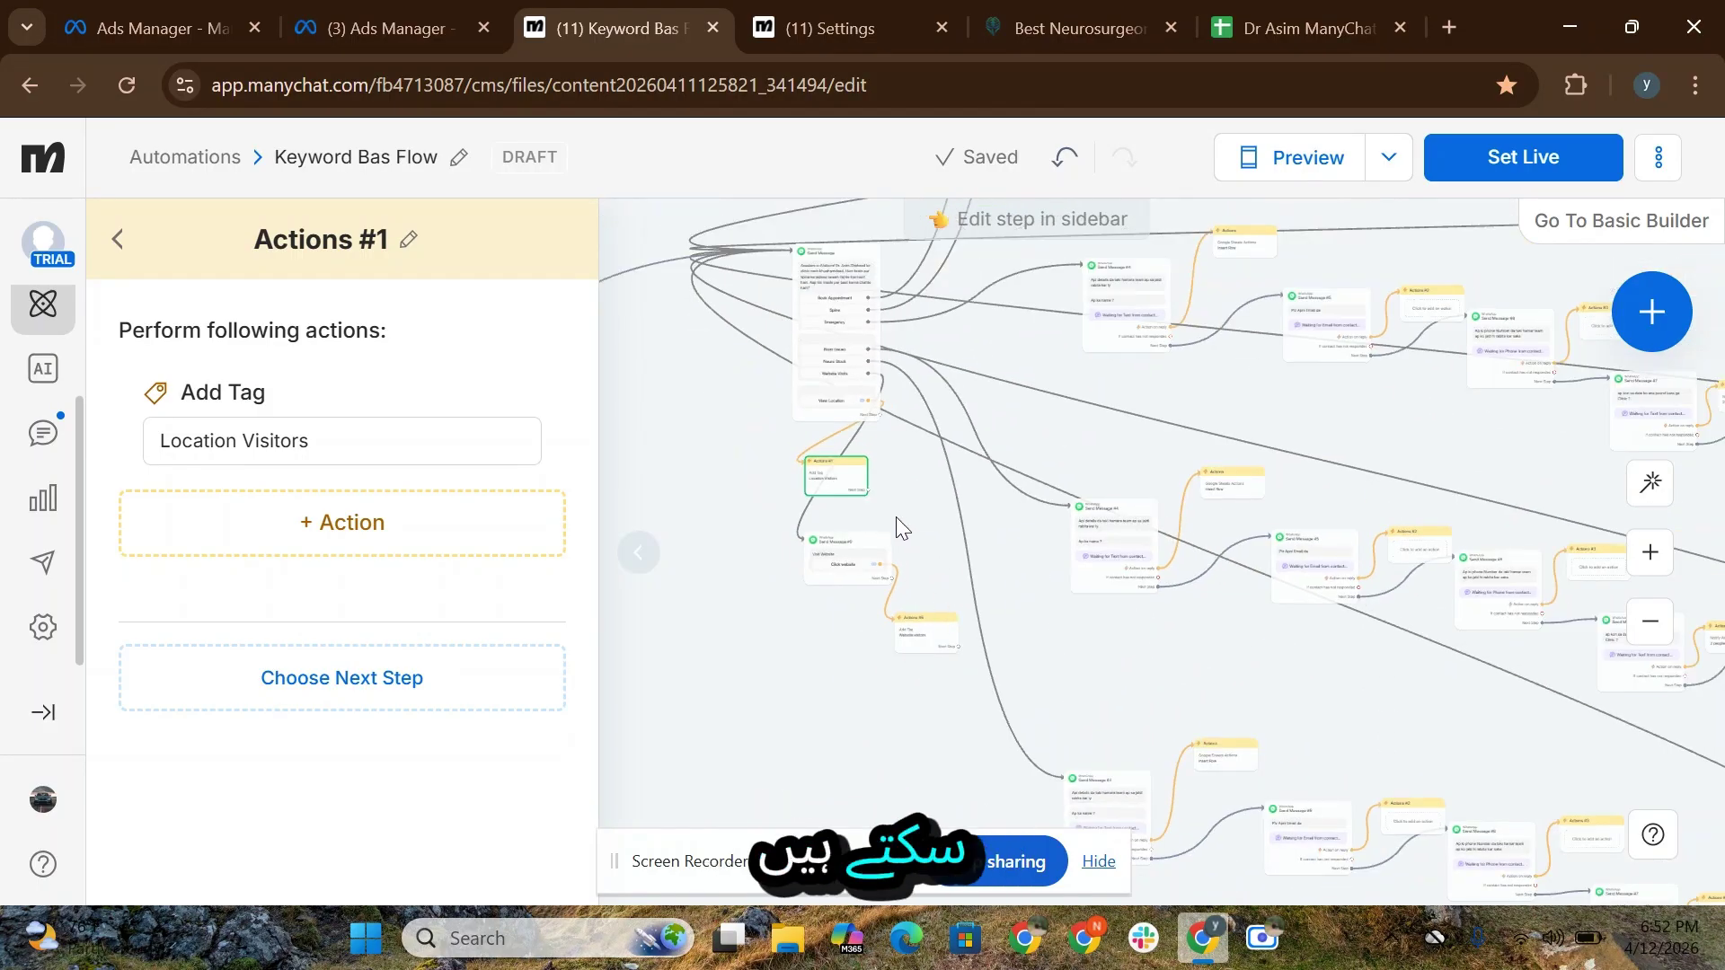
{"action": "left_click_drag", "start_coordinate": [897, 516], "coordinate": [908, 775]}
{"action": "scroll", "coordinate": [845, 643], "scroll_direction": "up", "scroll_amount": 6}
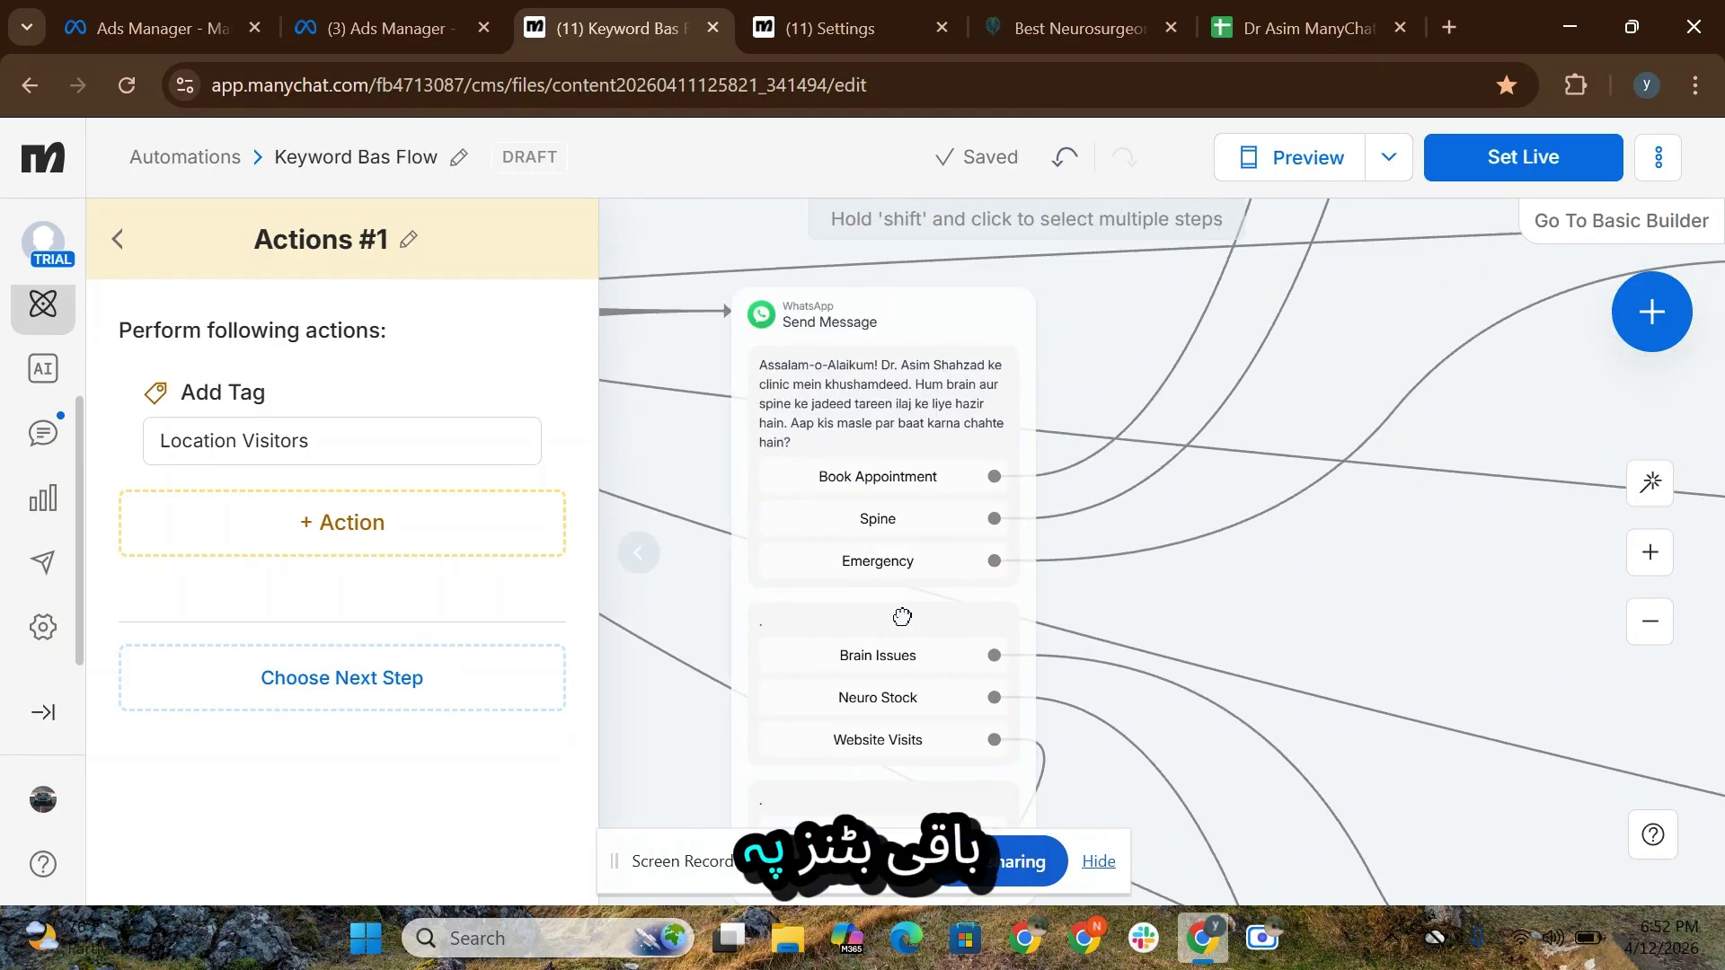
Step: Follow the main message's upper branch to Send Message #4 and examine its name question and reply action
{"action": "left_click_drag", "start_coordinate": [1252, 390], "coordinate": [1058, 891]}
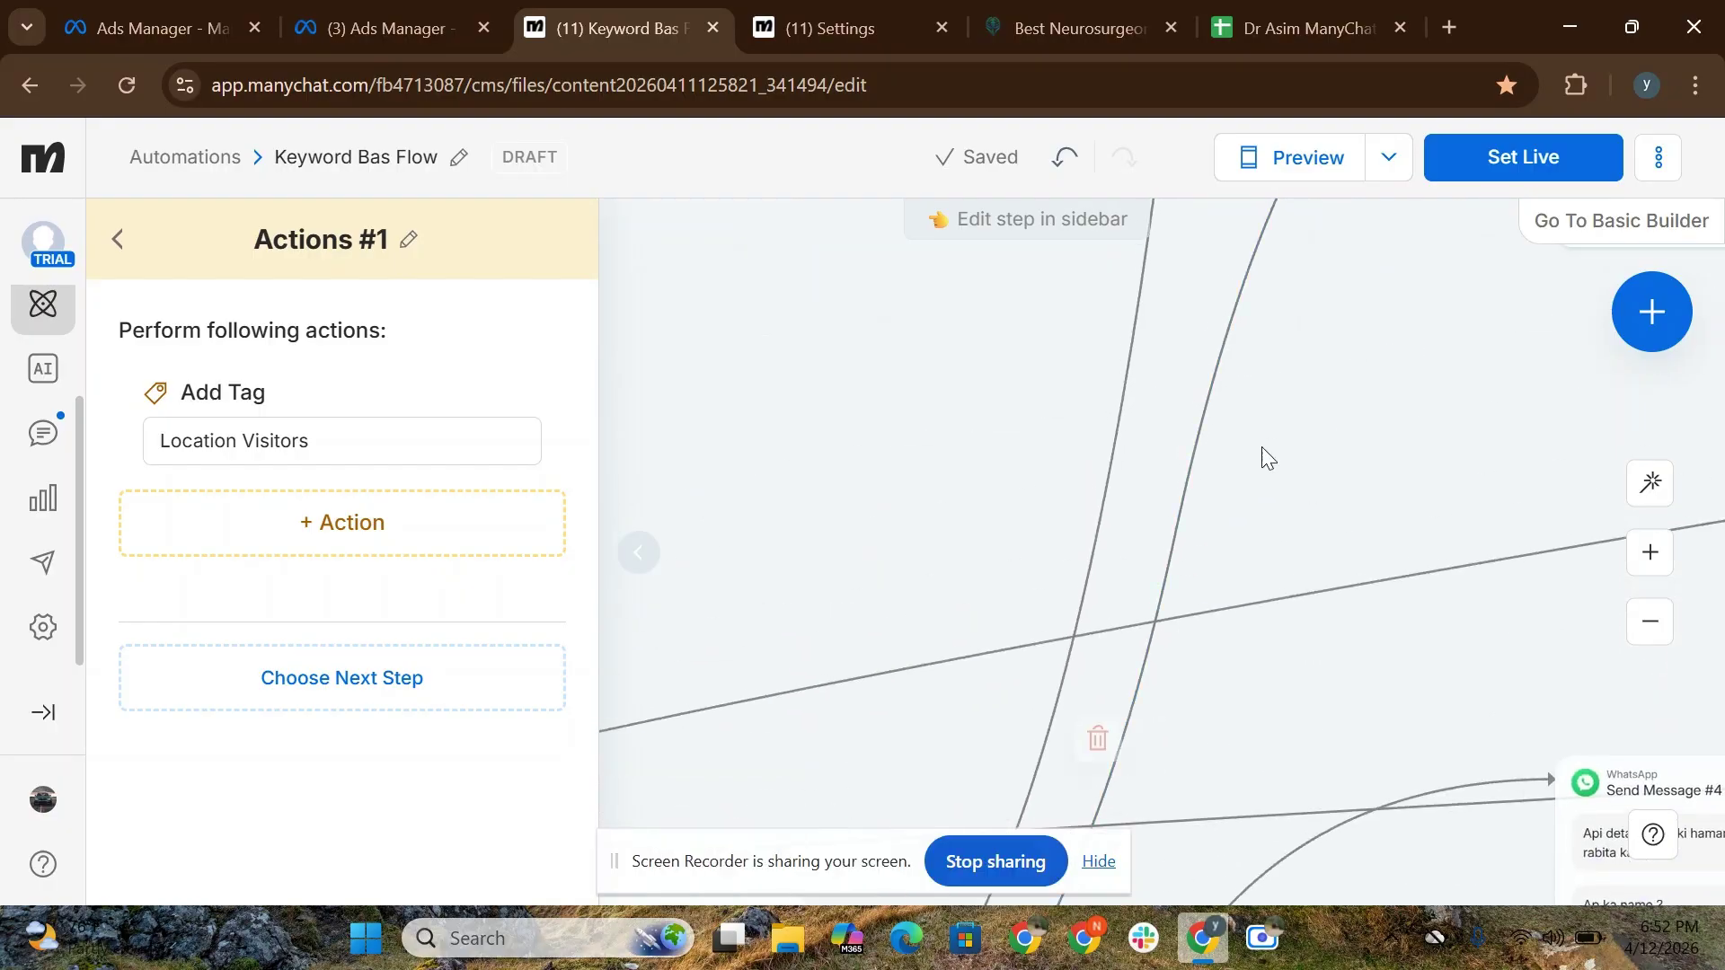
{"action": "left_click_drag", "start_coordinate": [1355, 413], "coordinate": [1156, 810]}
{"action": "left_click_drag", "start_coordinate": [1267, 528], "coordinate": [1231, 837]}
{"action": "scroll", "coordinate": [1248, 758], "scroll_direction": "down", "scroll_amount": 5}
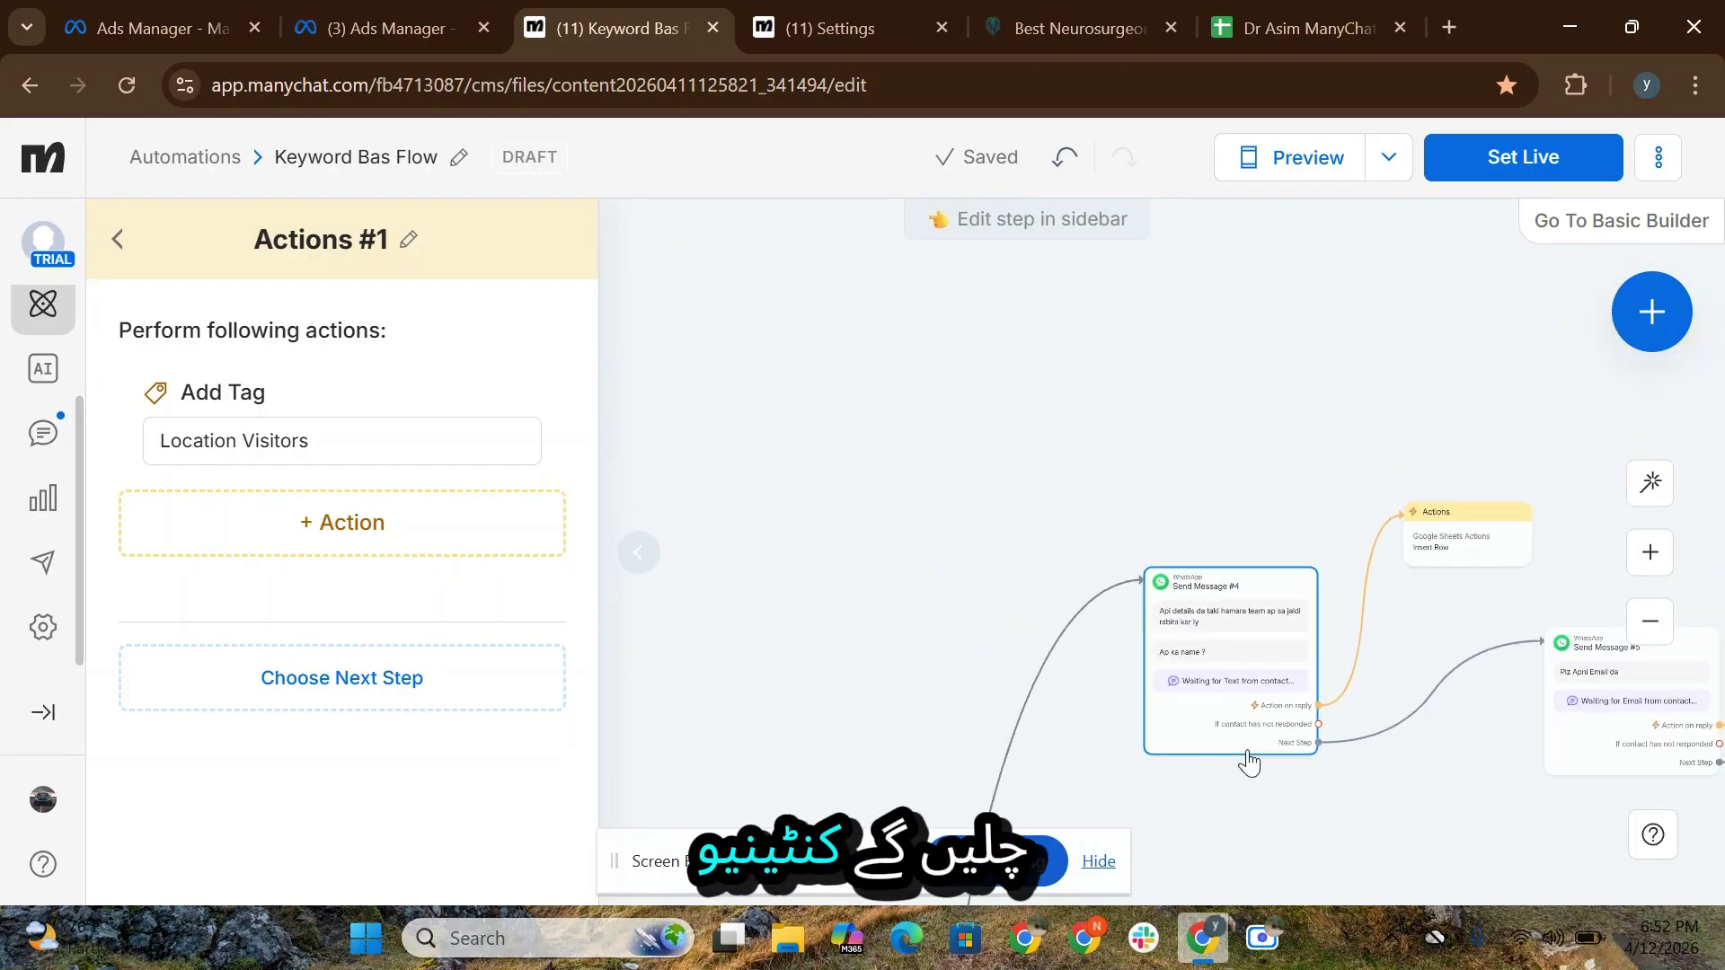
{"action": "scroll", "coordinate": [1318, 730], "scroll_direction": "up", "scroll_amount": 5}
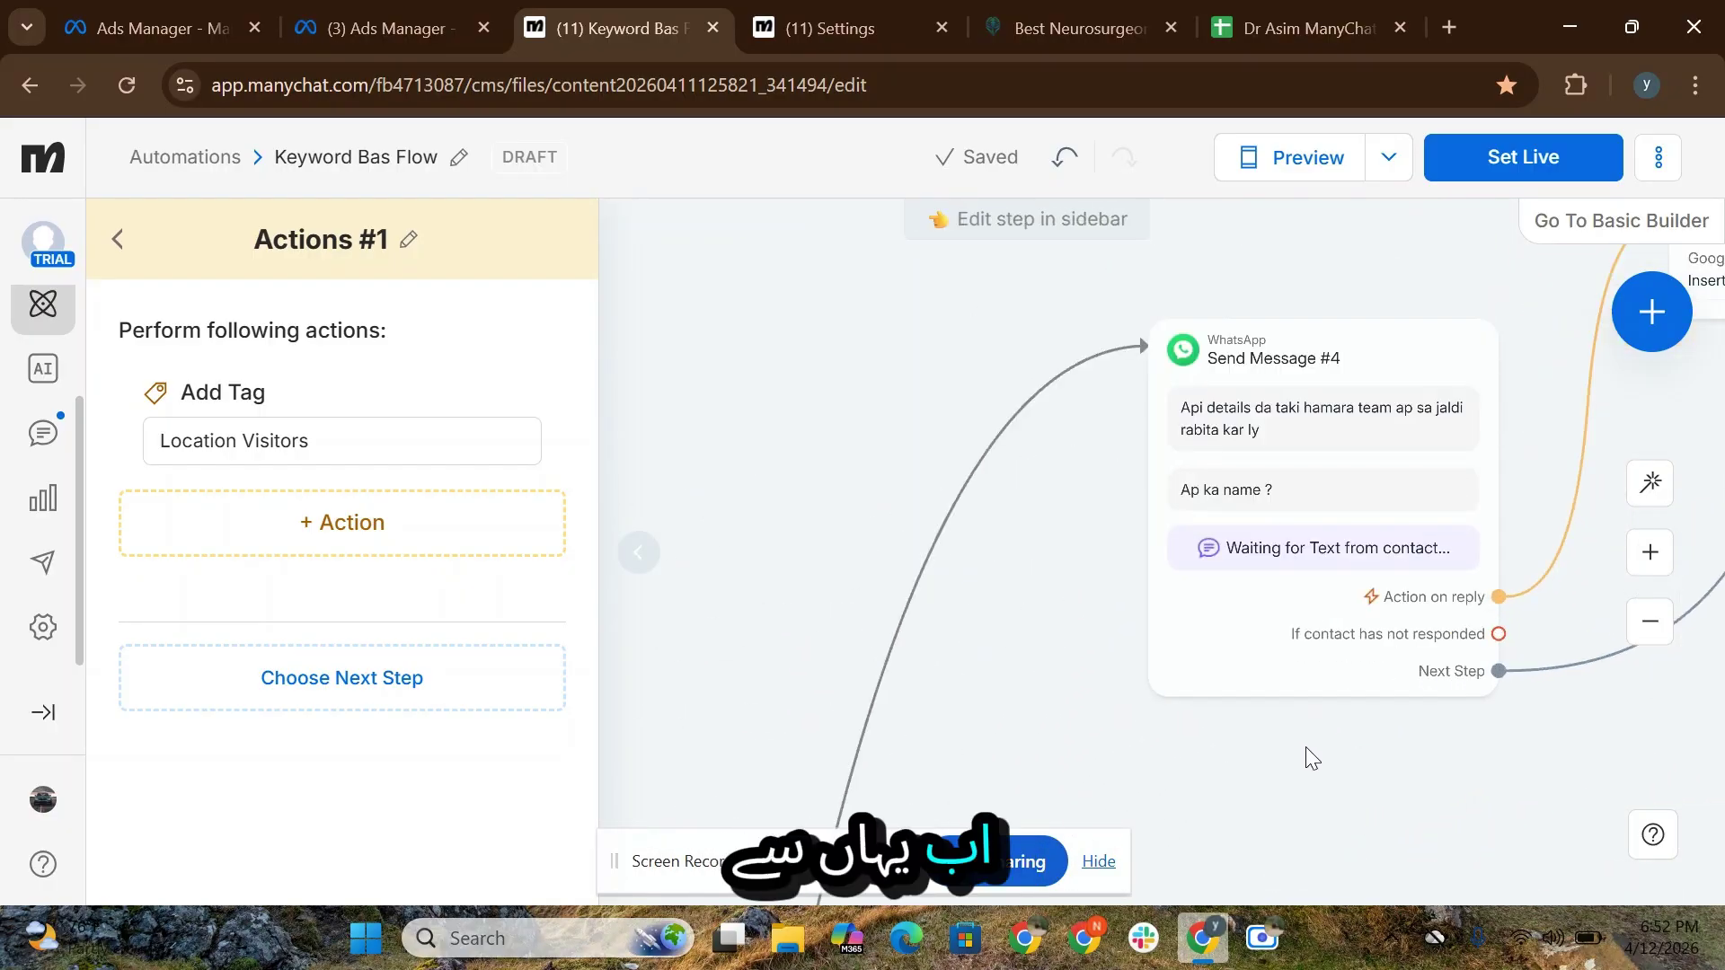
{"action": "left_click", "coordinate": [1089, 449]}
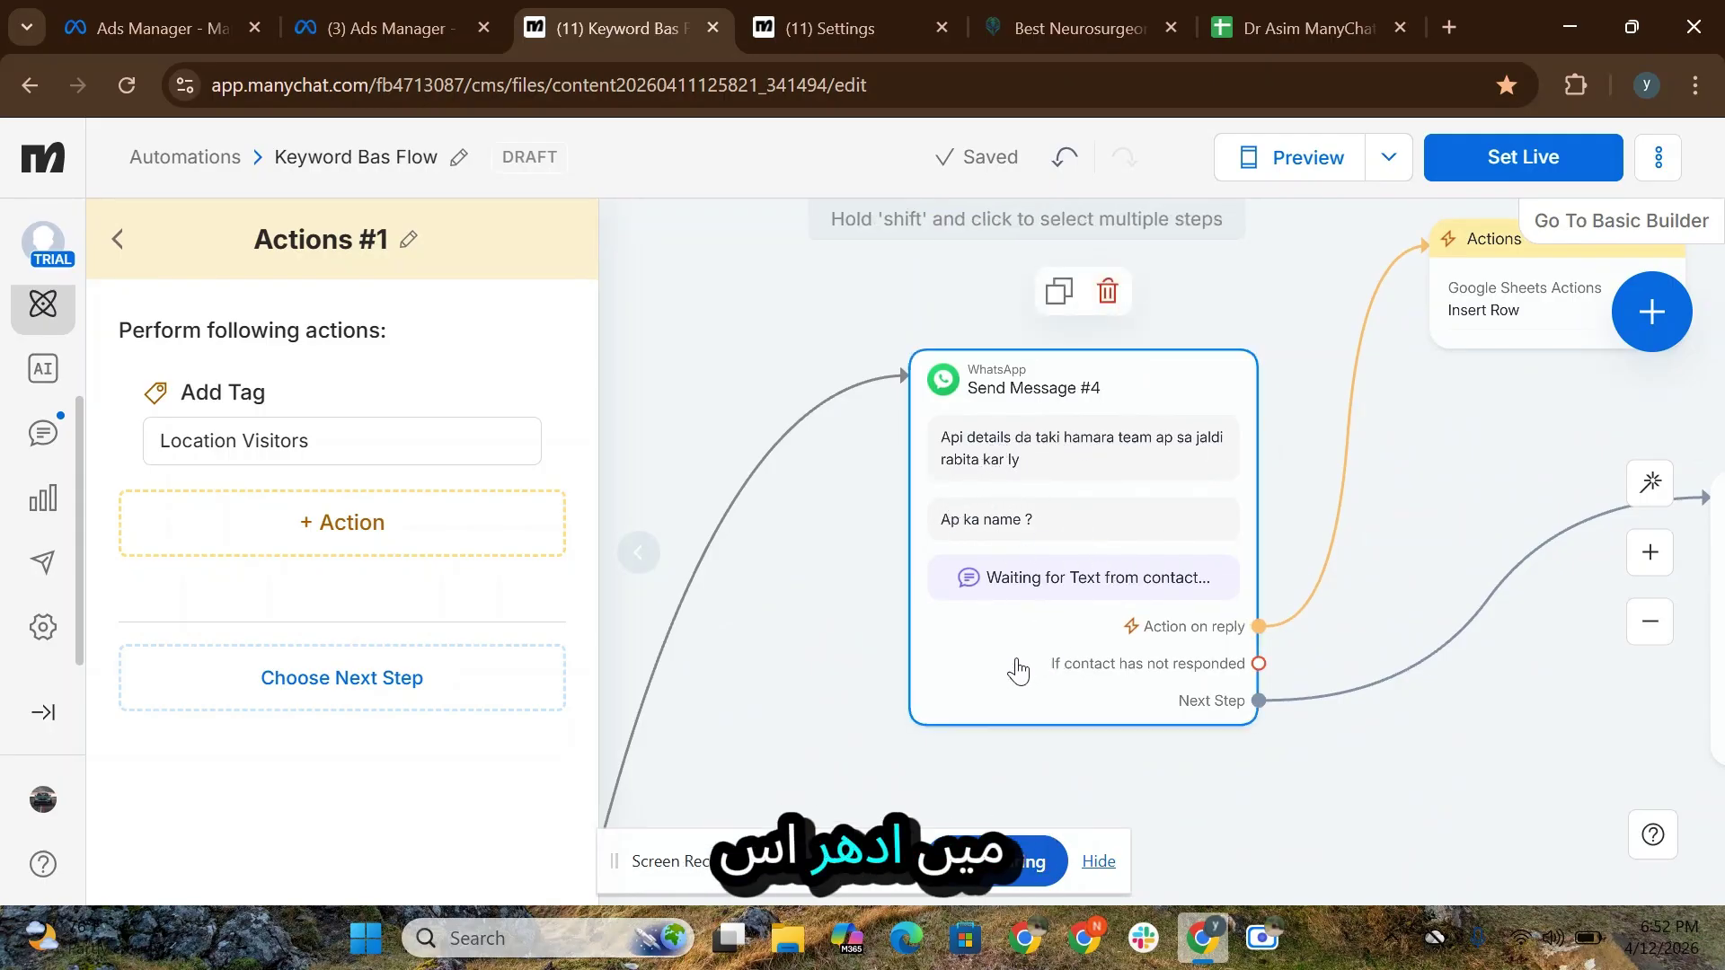
{"action": "left_click_drag", "start_coordinate": [1018, 669], "coordinate": [743, 723]}
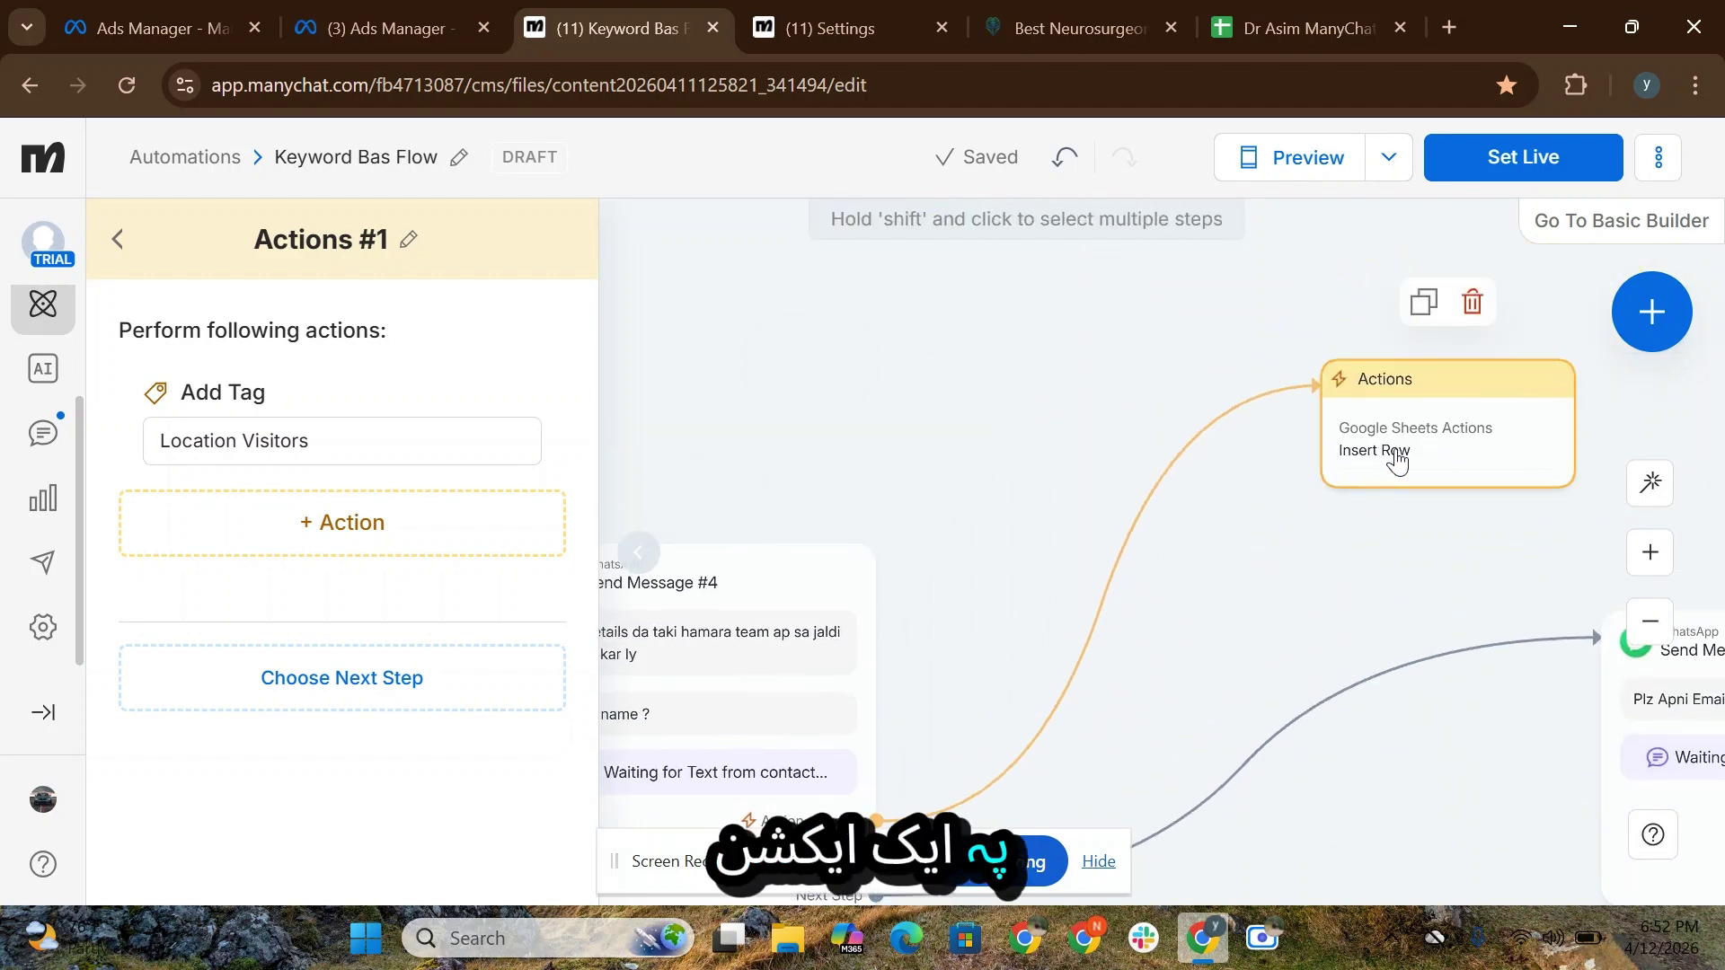
Step: Open the Google Sheets Insert Row action on the name reply, review its spreadsheet and worksheet settings, and save it
{"action": "left_click", "coordinate": [1411, 442]}
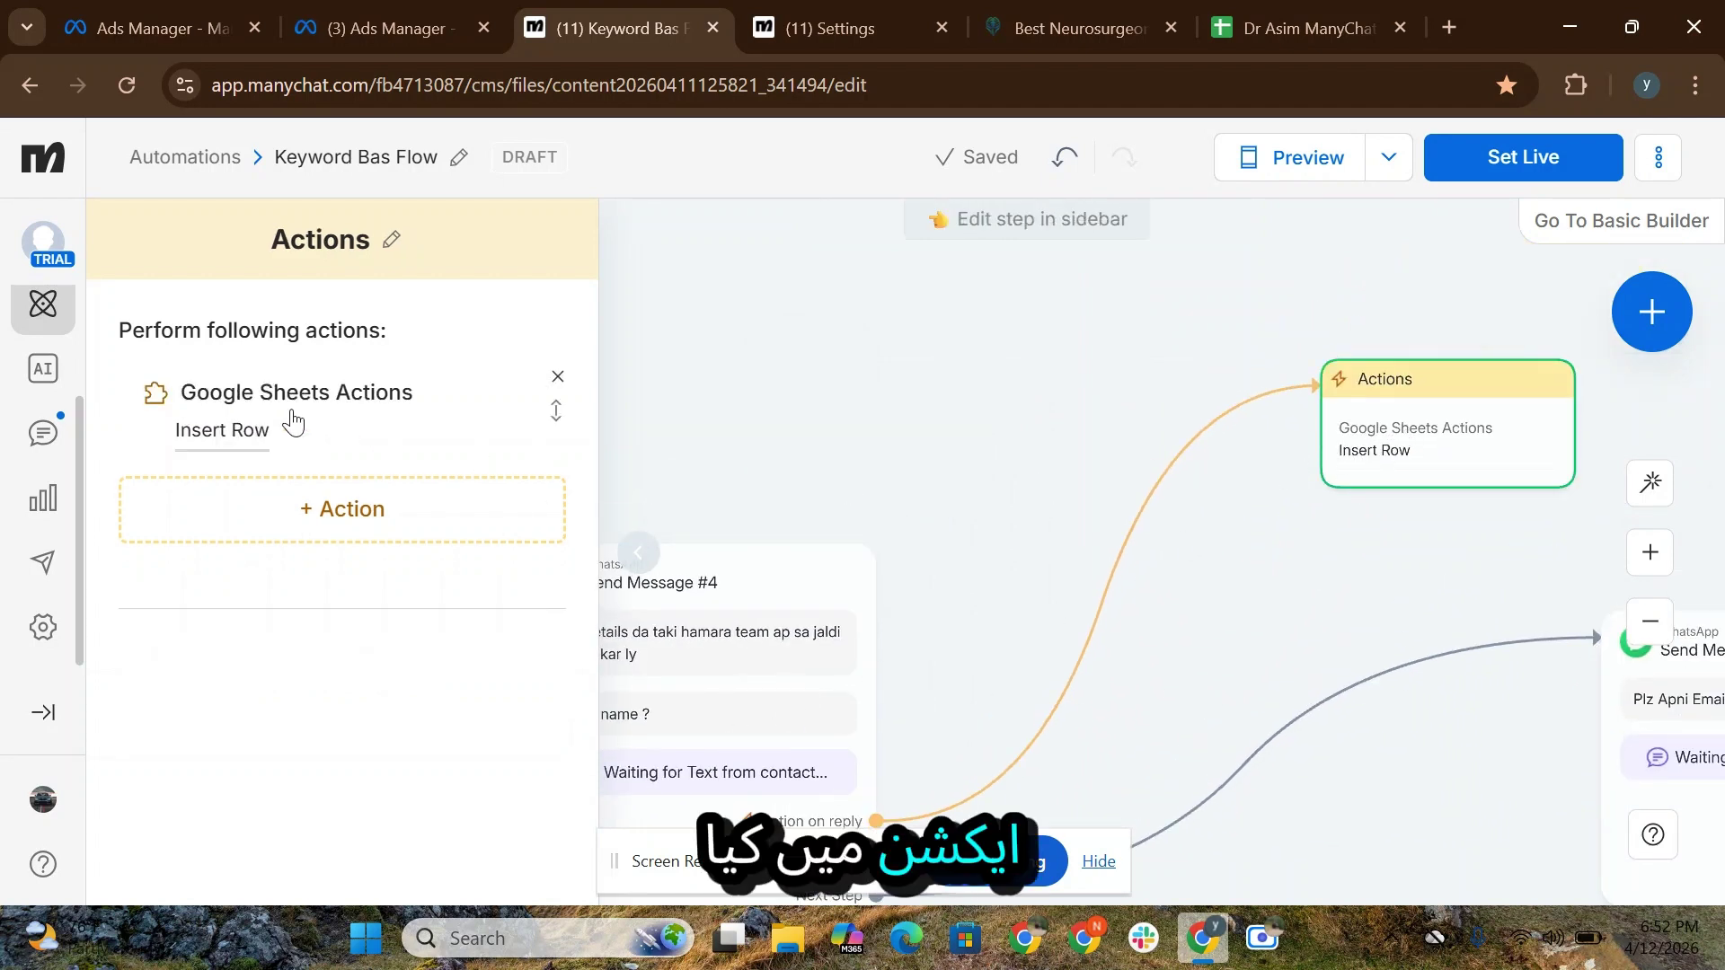
{"action": "left_click", "coordinate": [253, 438]}
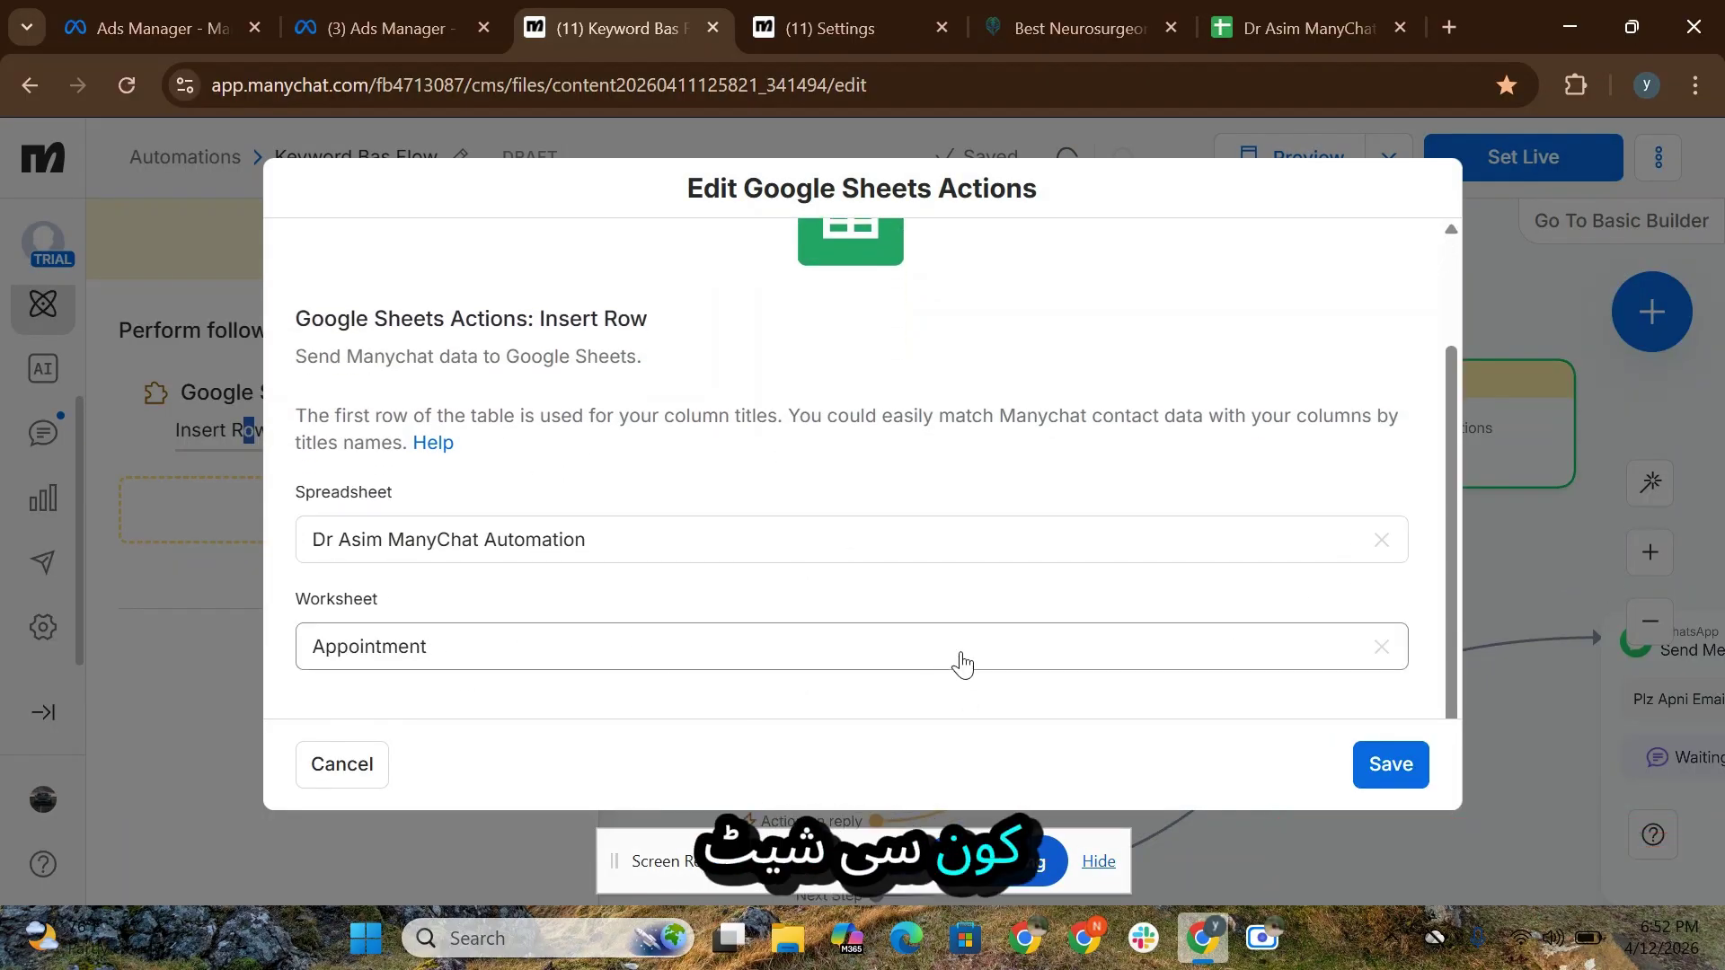
{"action": "scroll", "coordinate": [1195, 528], "scroll_direction": "up", "scroll_amount": 2}
{"action": "scroll", "coordinate": [435, 659], "scroll_direction": "down", "scroll_amount": 2}
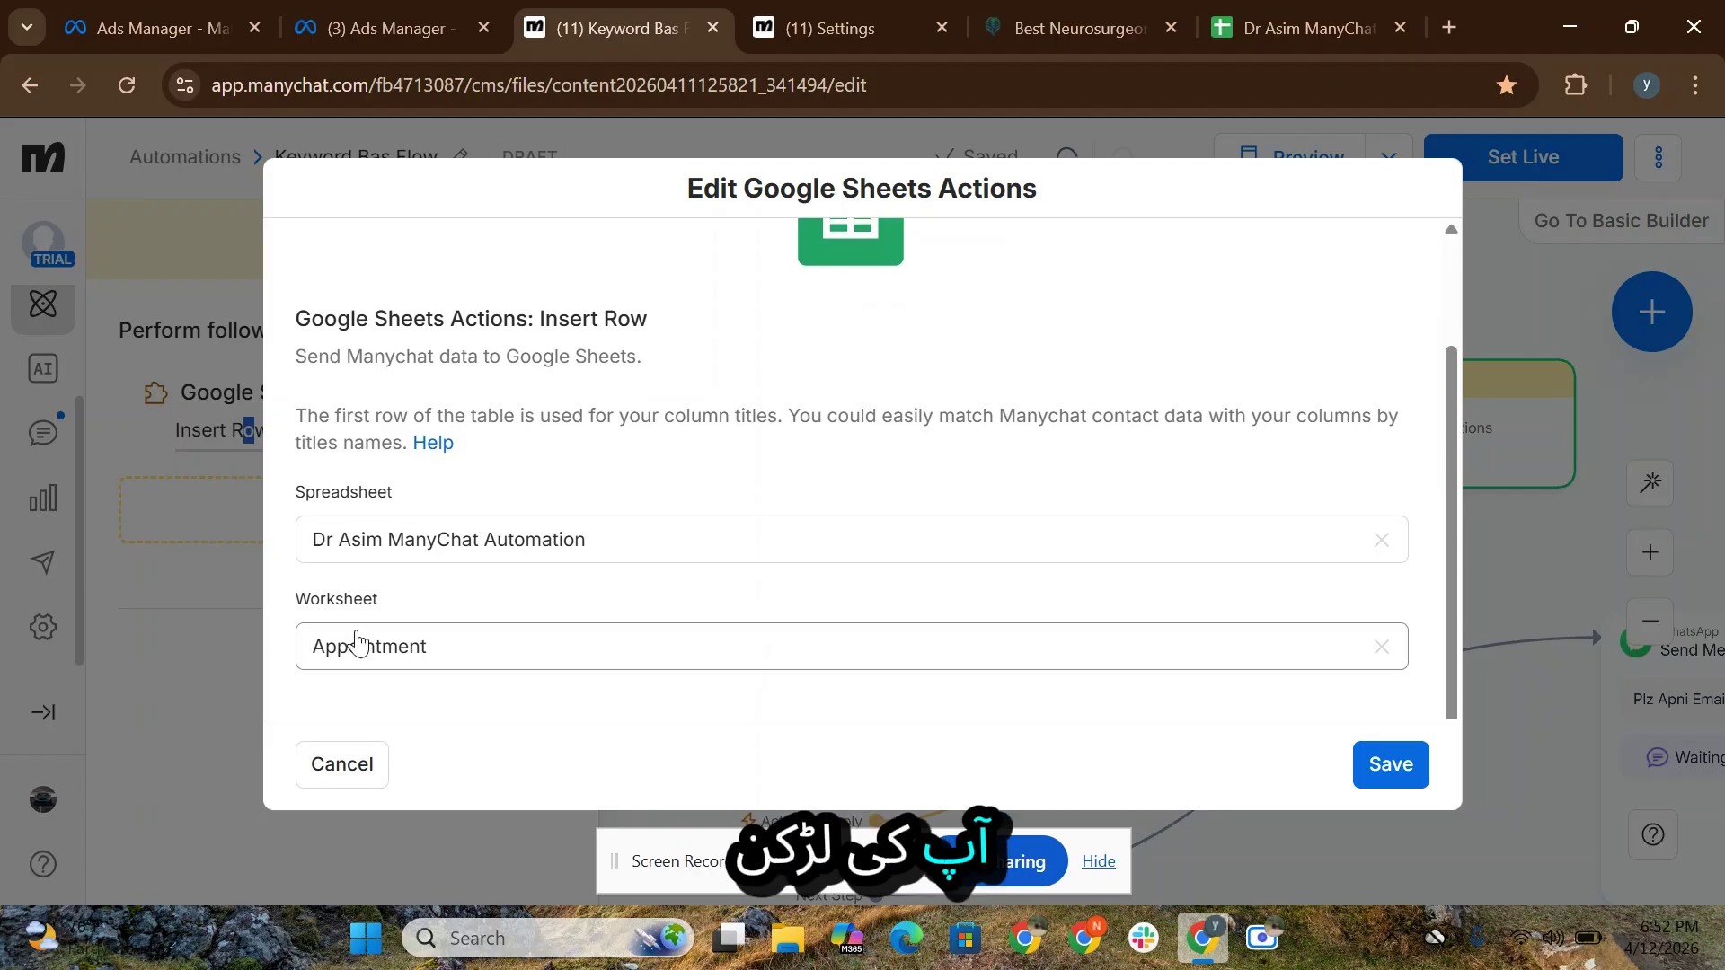
{"action": "scroll", "coordinate": [1060, 580], "scroll_direction": "up", "scroll_amount": 2}
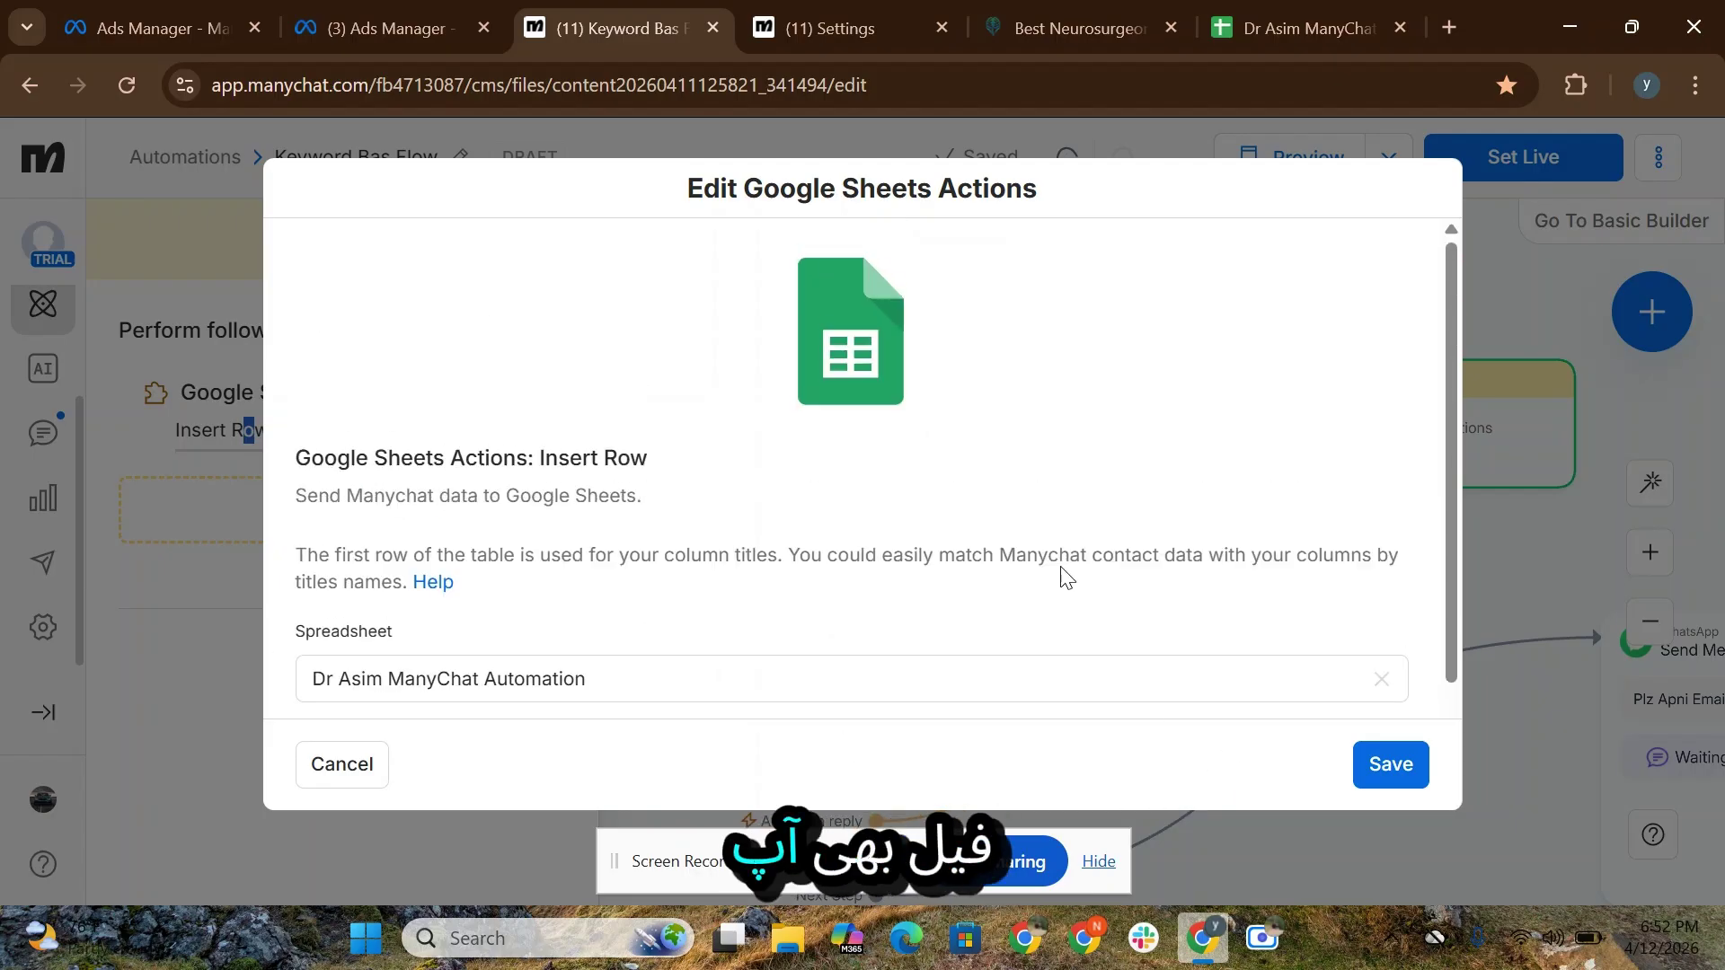
{"action": "left_click", "coordinate": [1388, 771]}
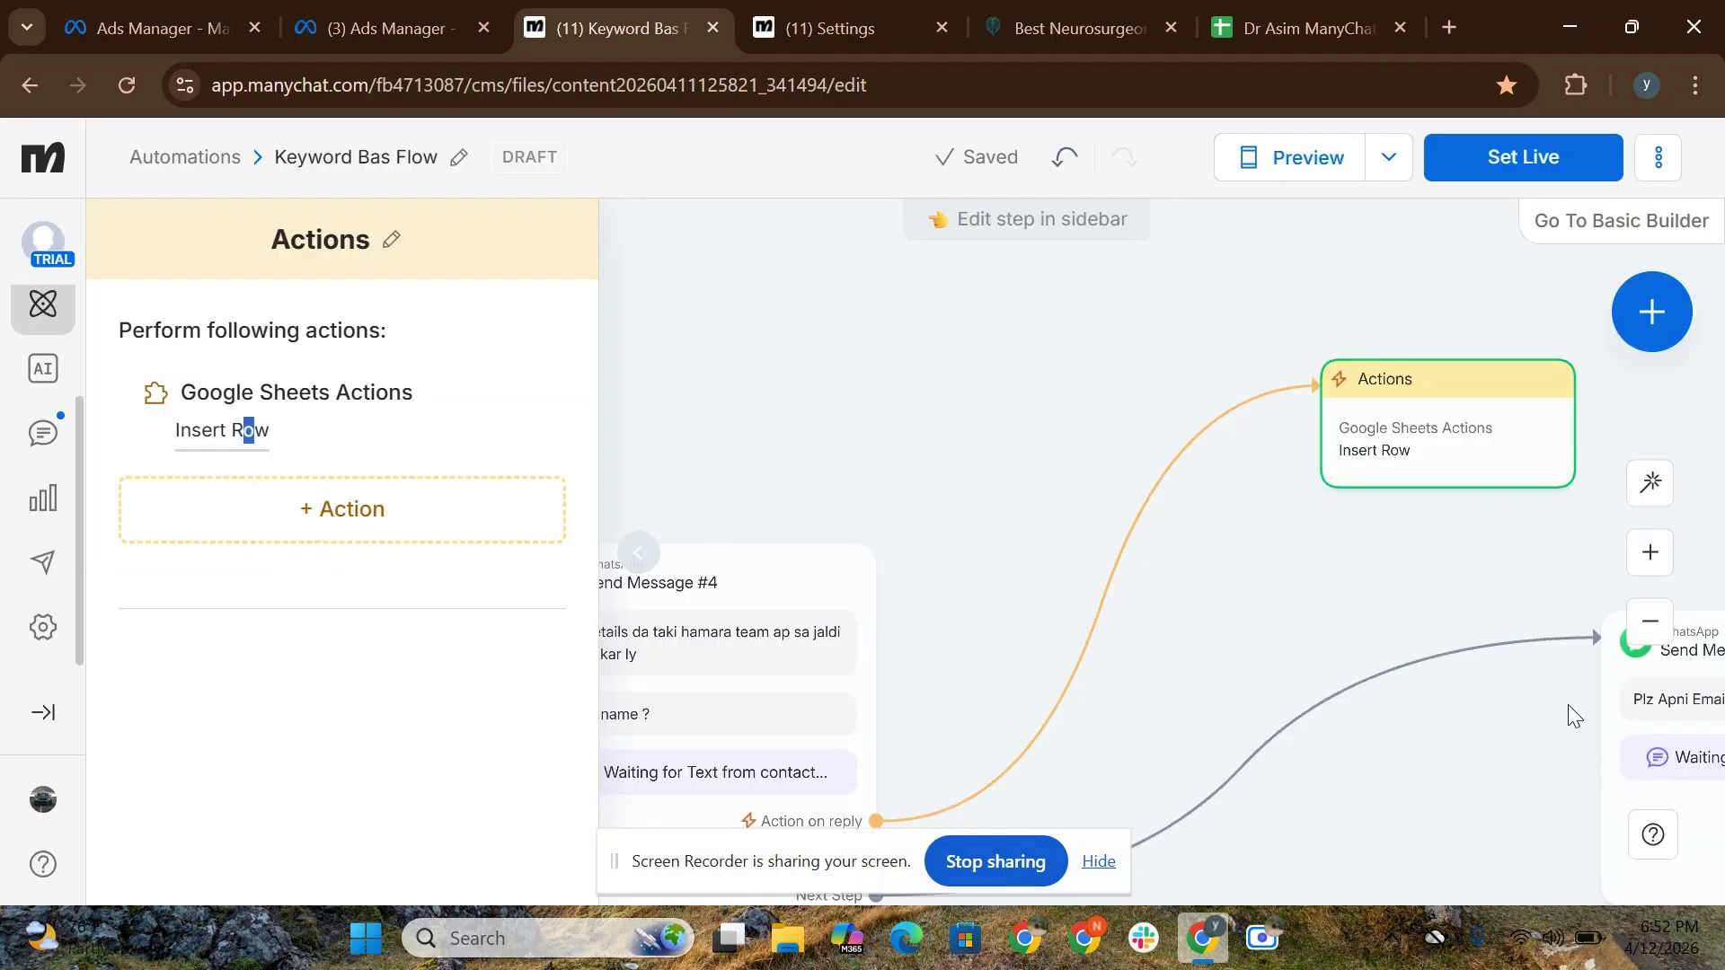
Step: Switch to the linked Google Sheets spreadsheet to view the Appointment sheet's column headers and return to the ManyChat flow
{"action": "left_click_drag", "start_coordinate": [1321, 586], "coordinate": [926, 396]}
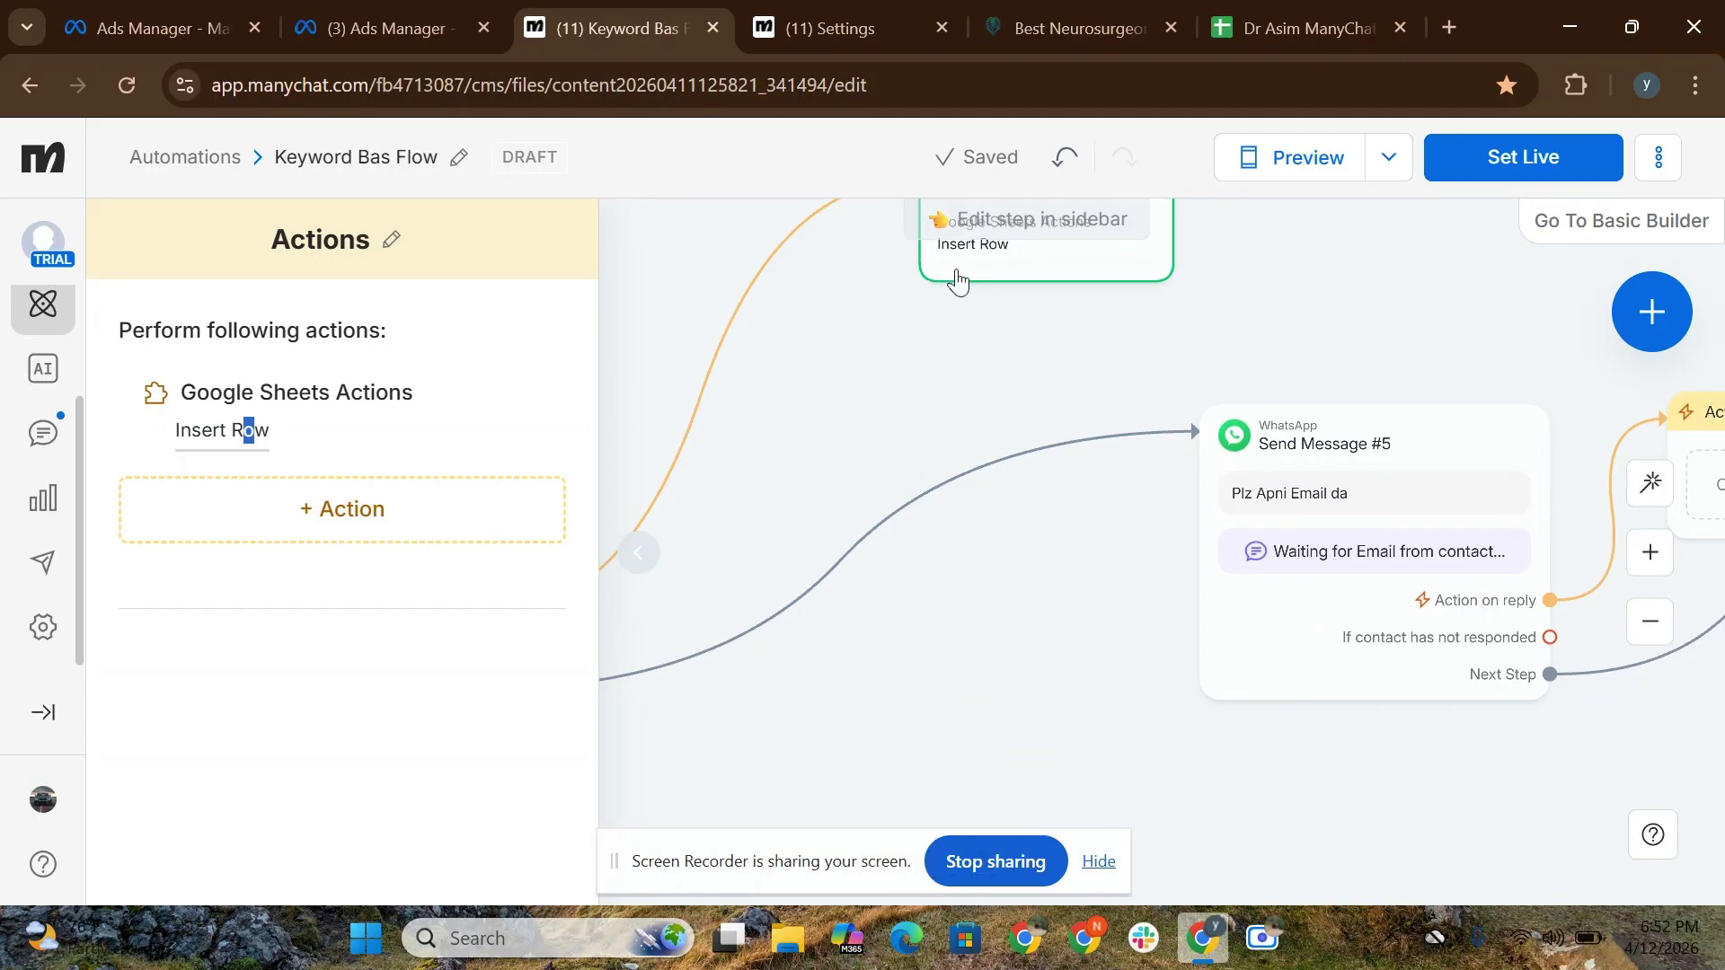
{"action": "left_click", "coordinate": [1258, 29]}
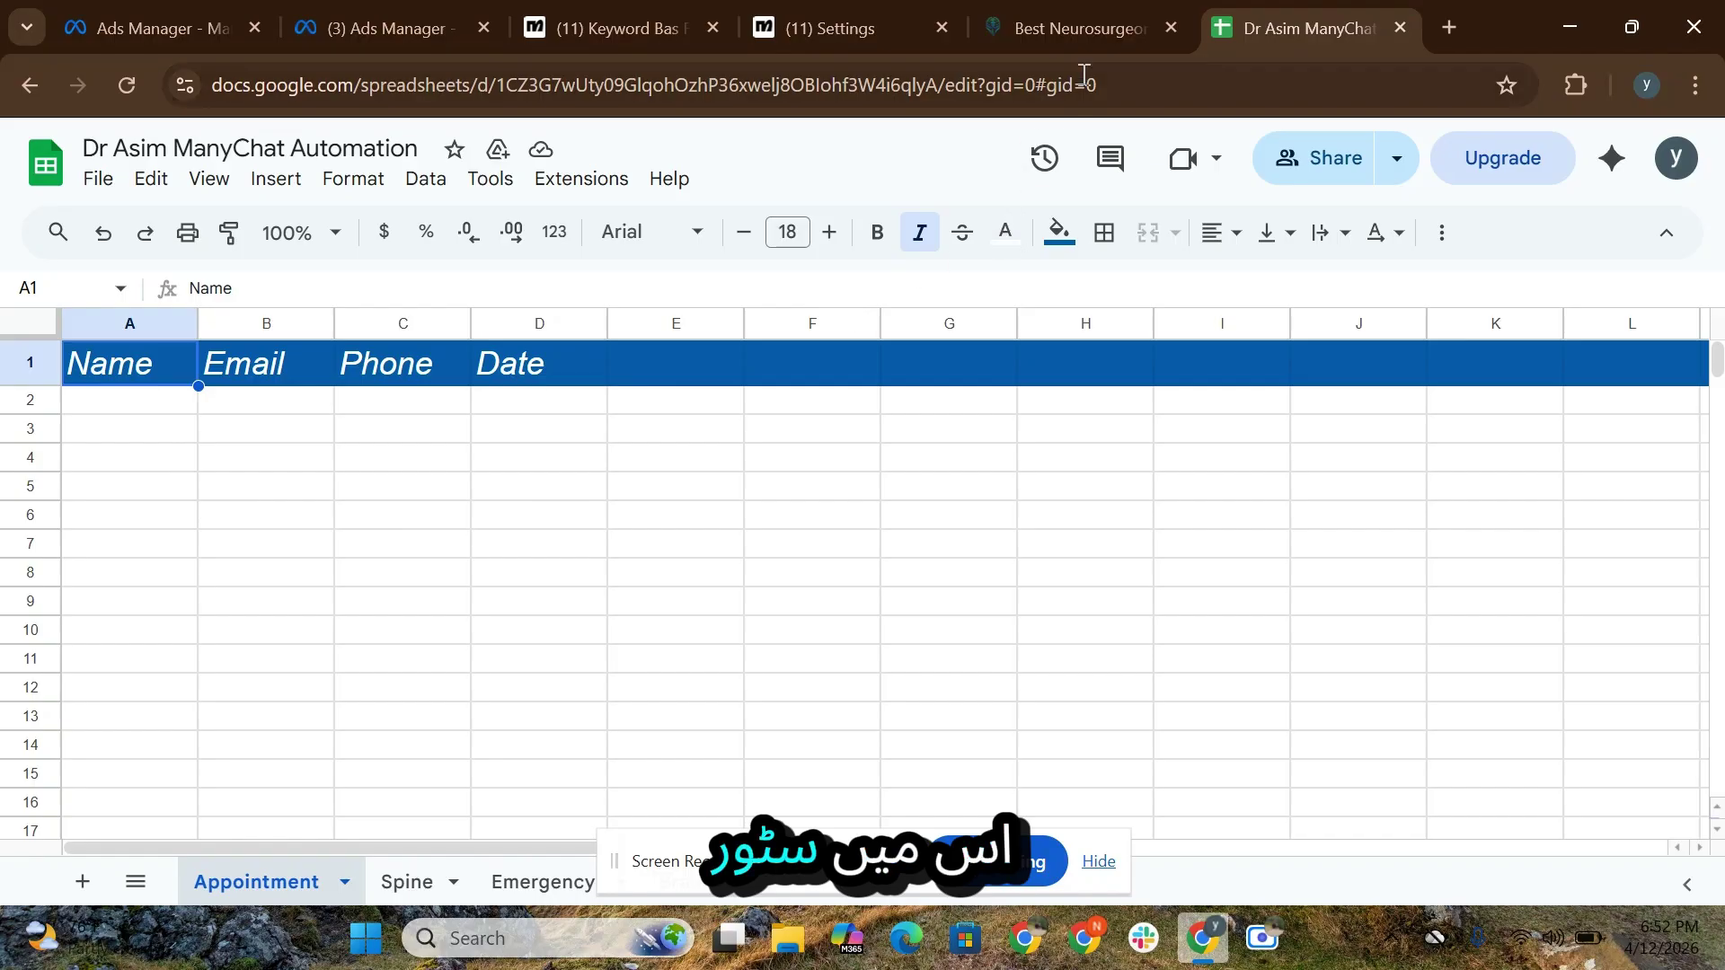
{"action": "left_click", "coordinate": [585, 30]}
Step: Examine the email question in Send Message #5 with its reply action and the link to Send Message #6
{"action": "left_click_drag", "start_coordinate": [938, 600], "coordinate": [693, 586]}
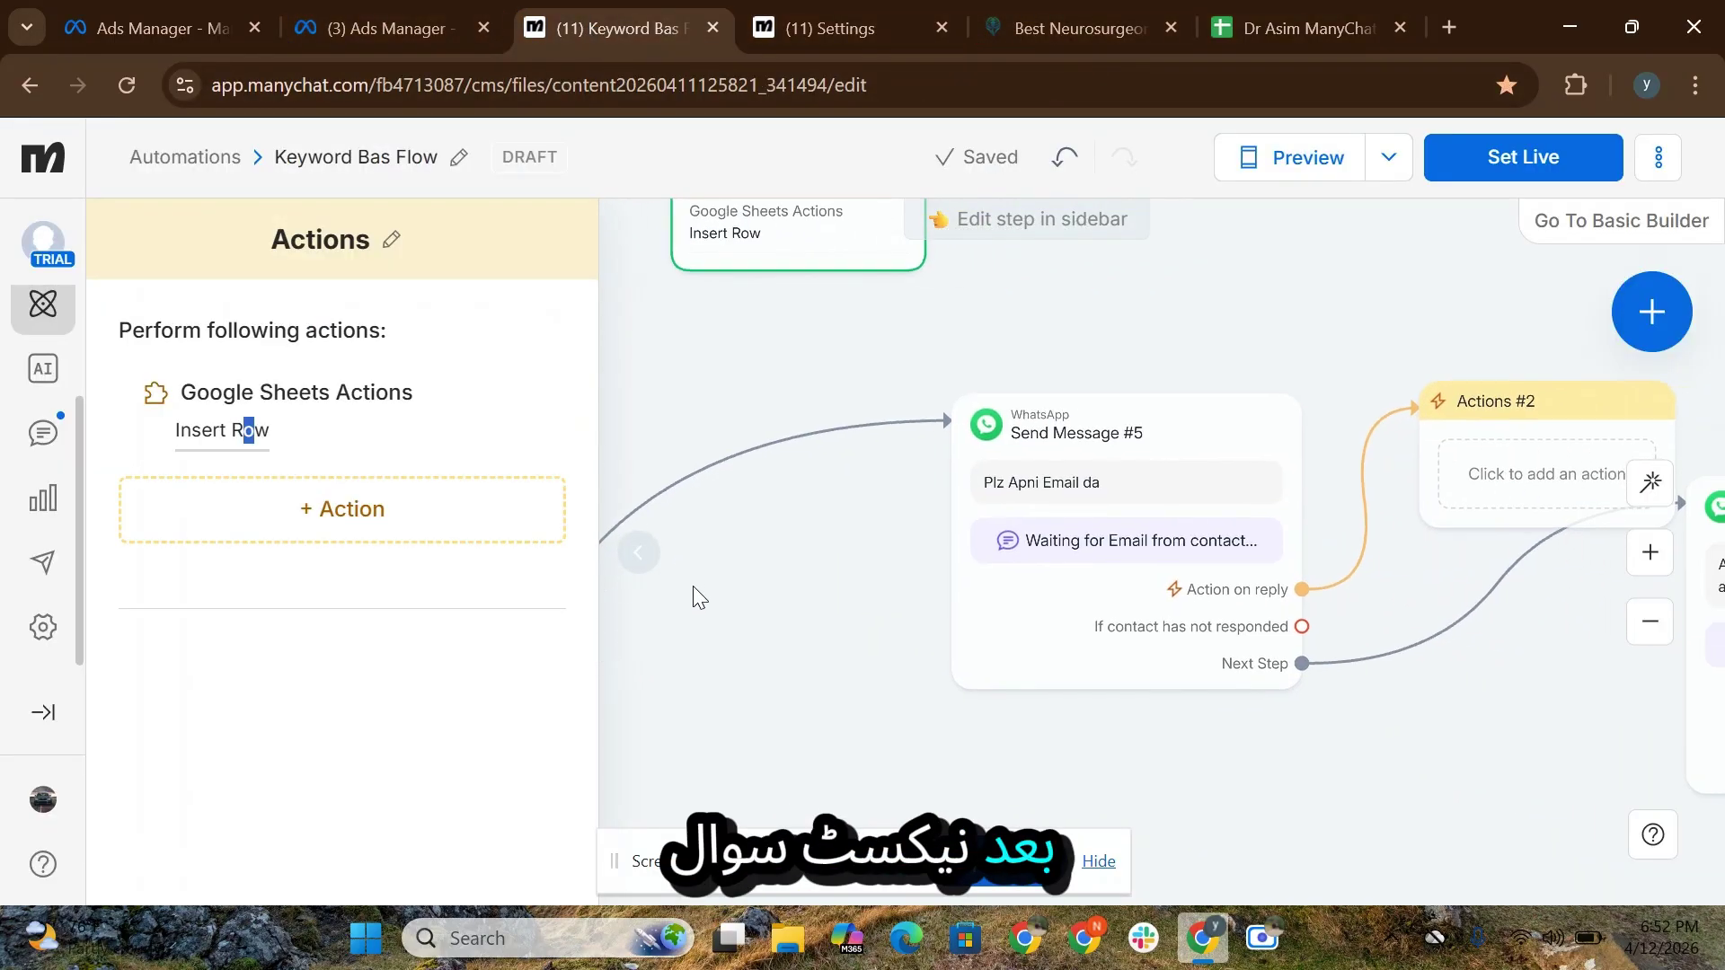
{"action": "left_click", "coordinate": [1020, 629]}
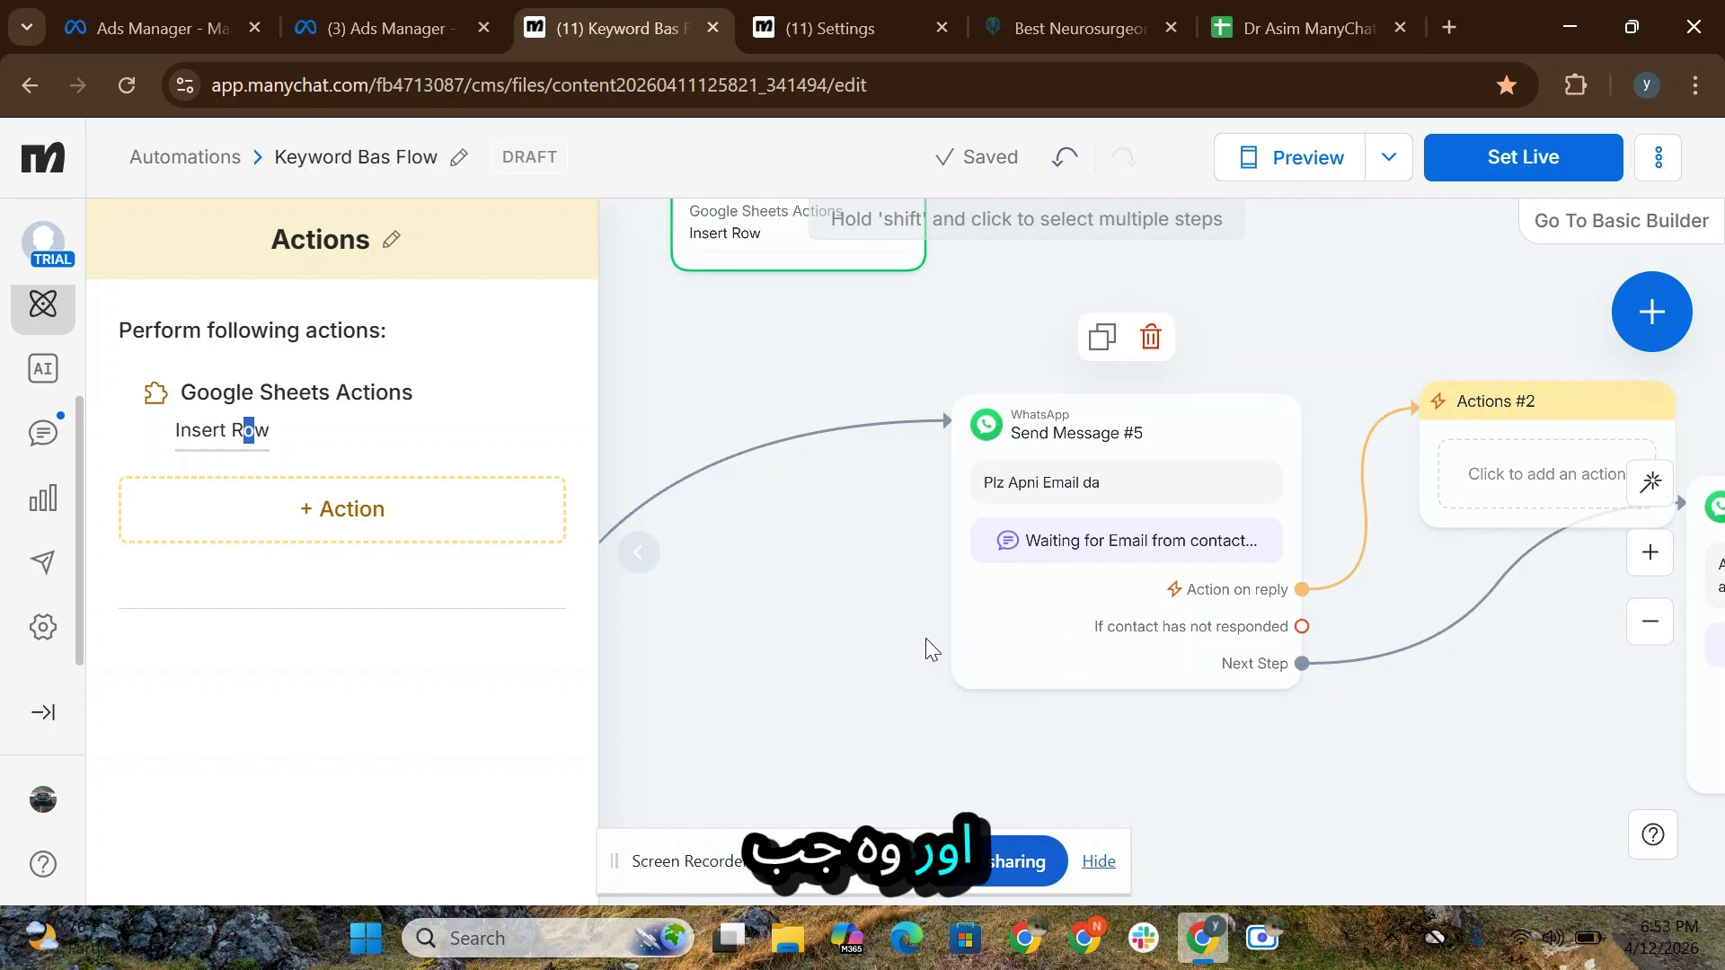
{"action": "left_click_drag", "start_coordinate": [926, 638], "coordinate": [740, 609]}
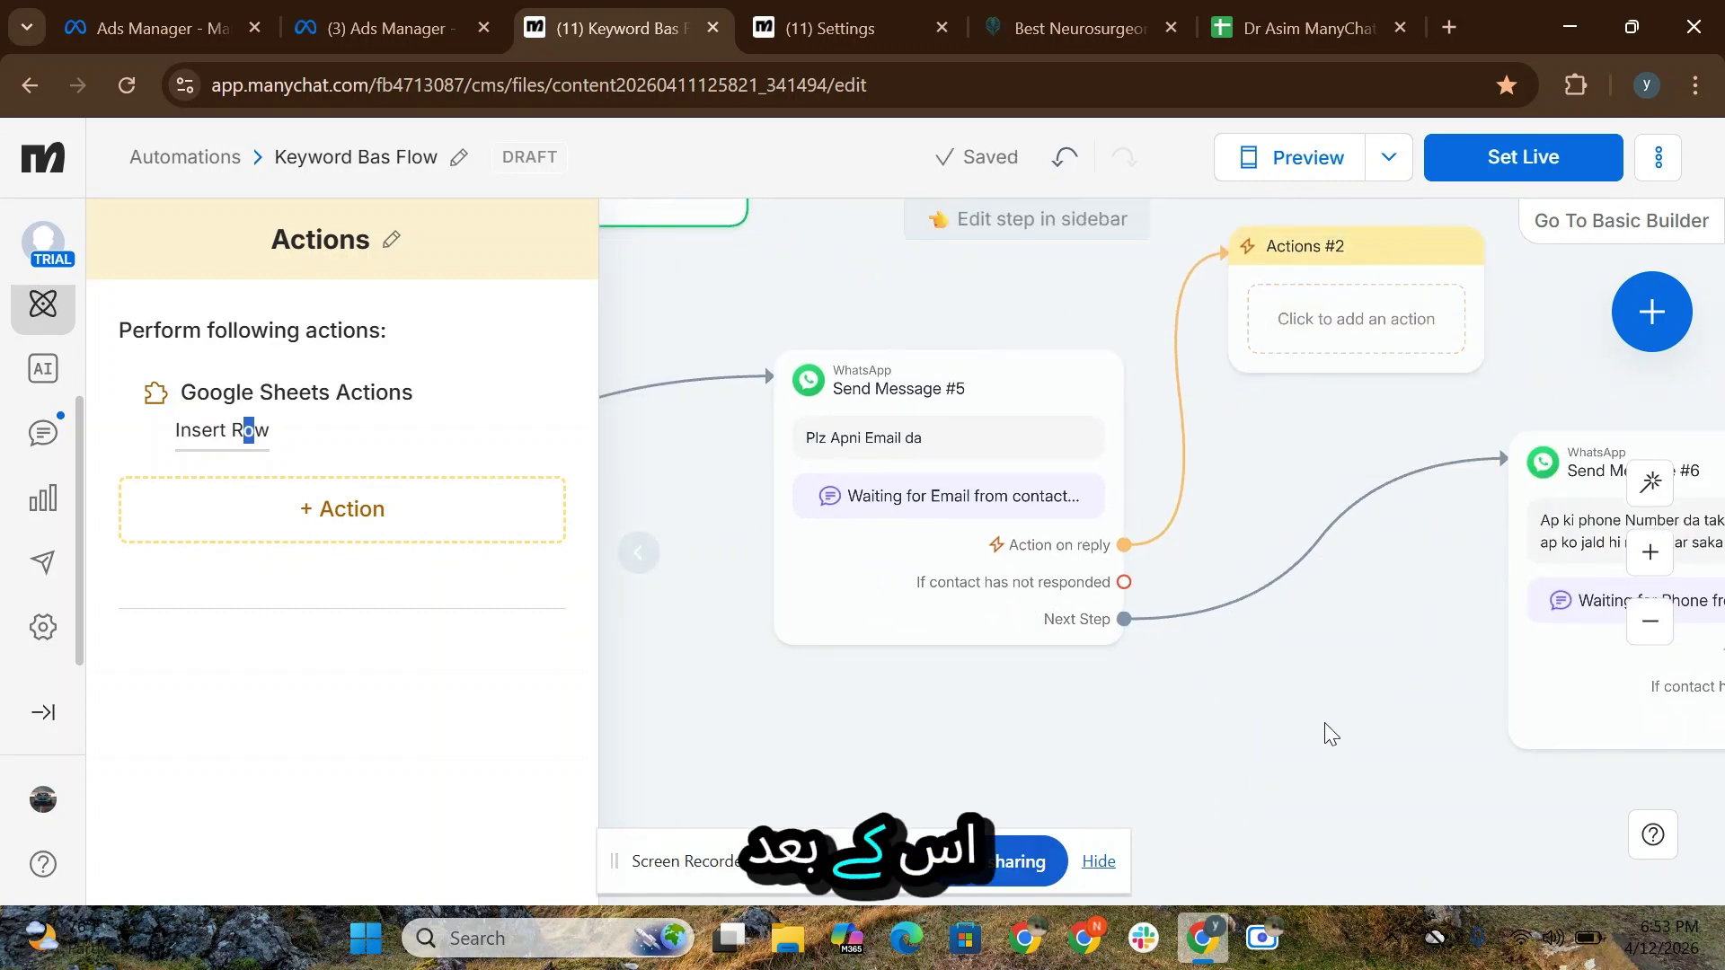
Step: Examine the phone number question in Send Message #6 and the preferred date question in Send Message #7
{"action": "left_click_drag", "start_coordinate": [1325, 723], "coordinate": [886, 654]}
{"action": "left_click", "coordinate": [1259, 493]}
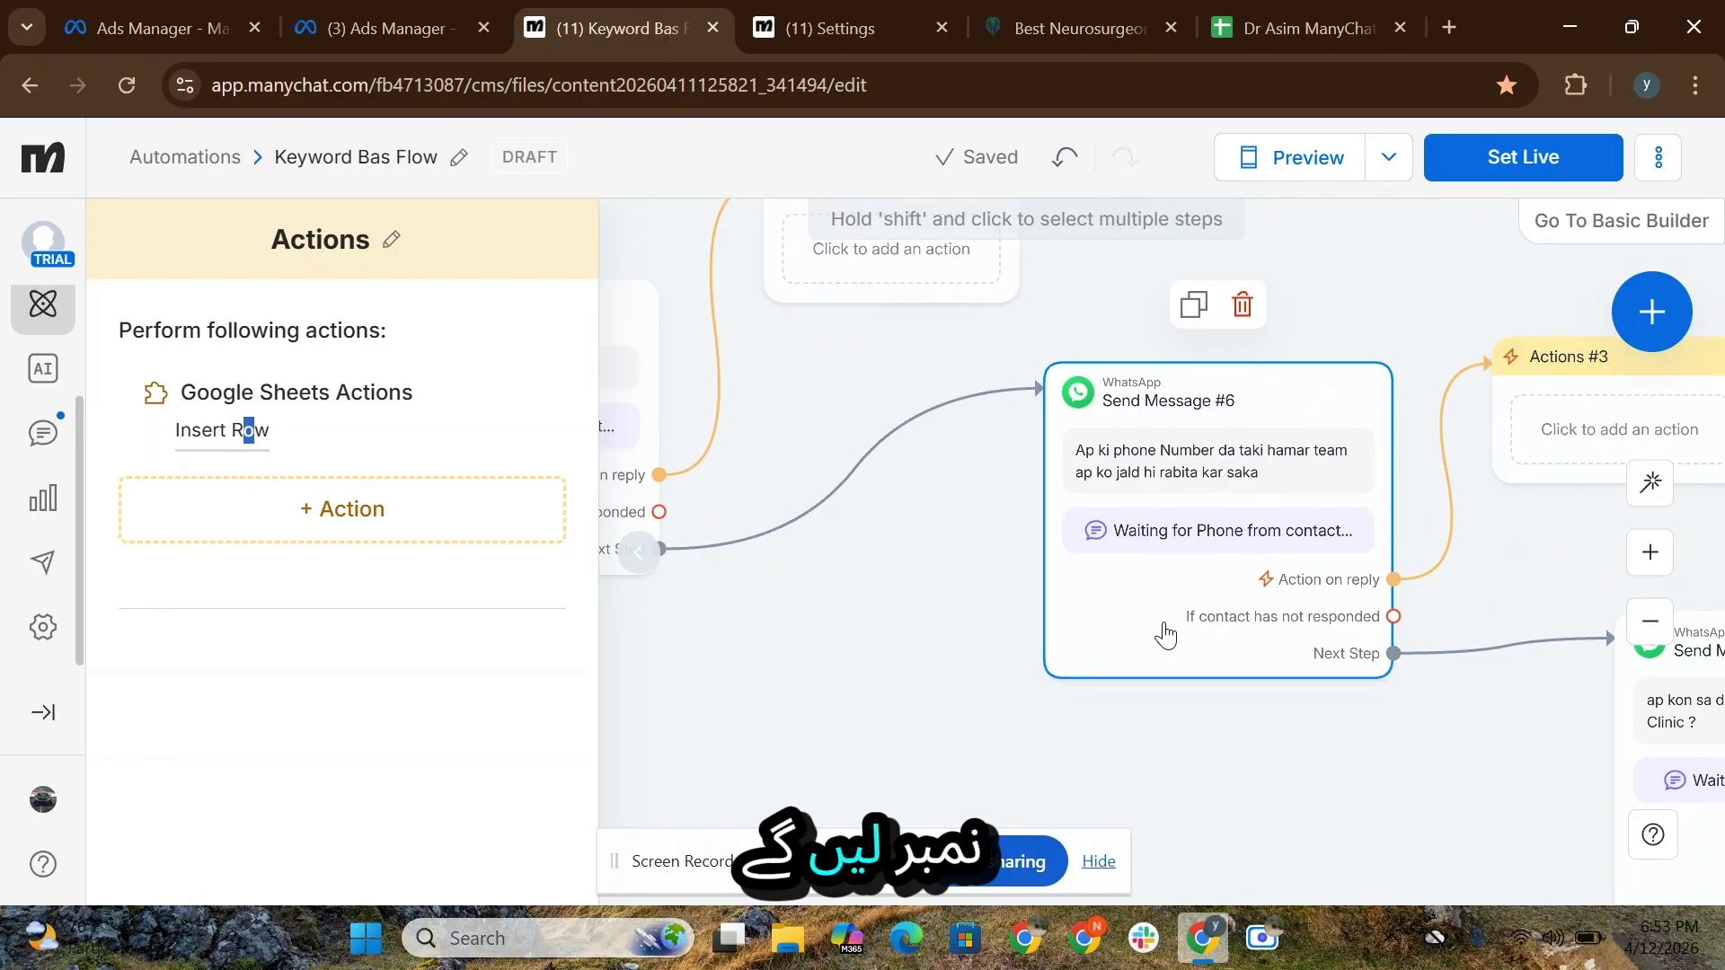
{"action": "left_click_drag", "start_coordinate": [994, 635], "coordinate": [623, 627]}
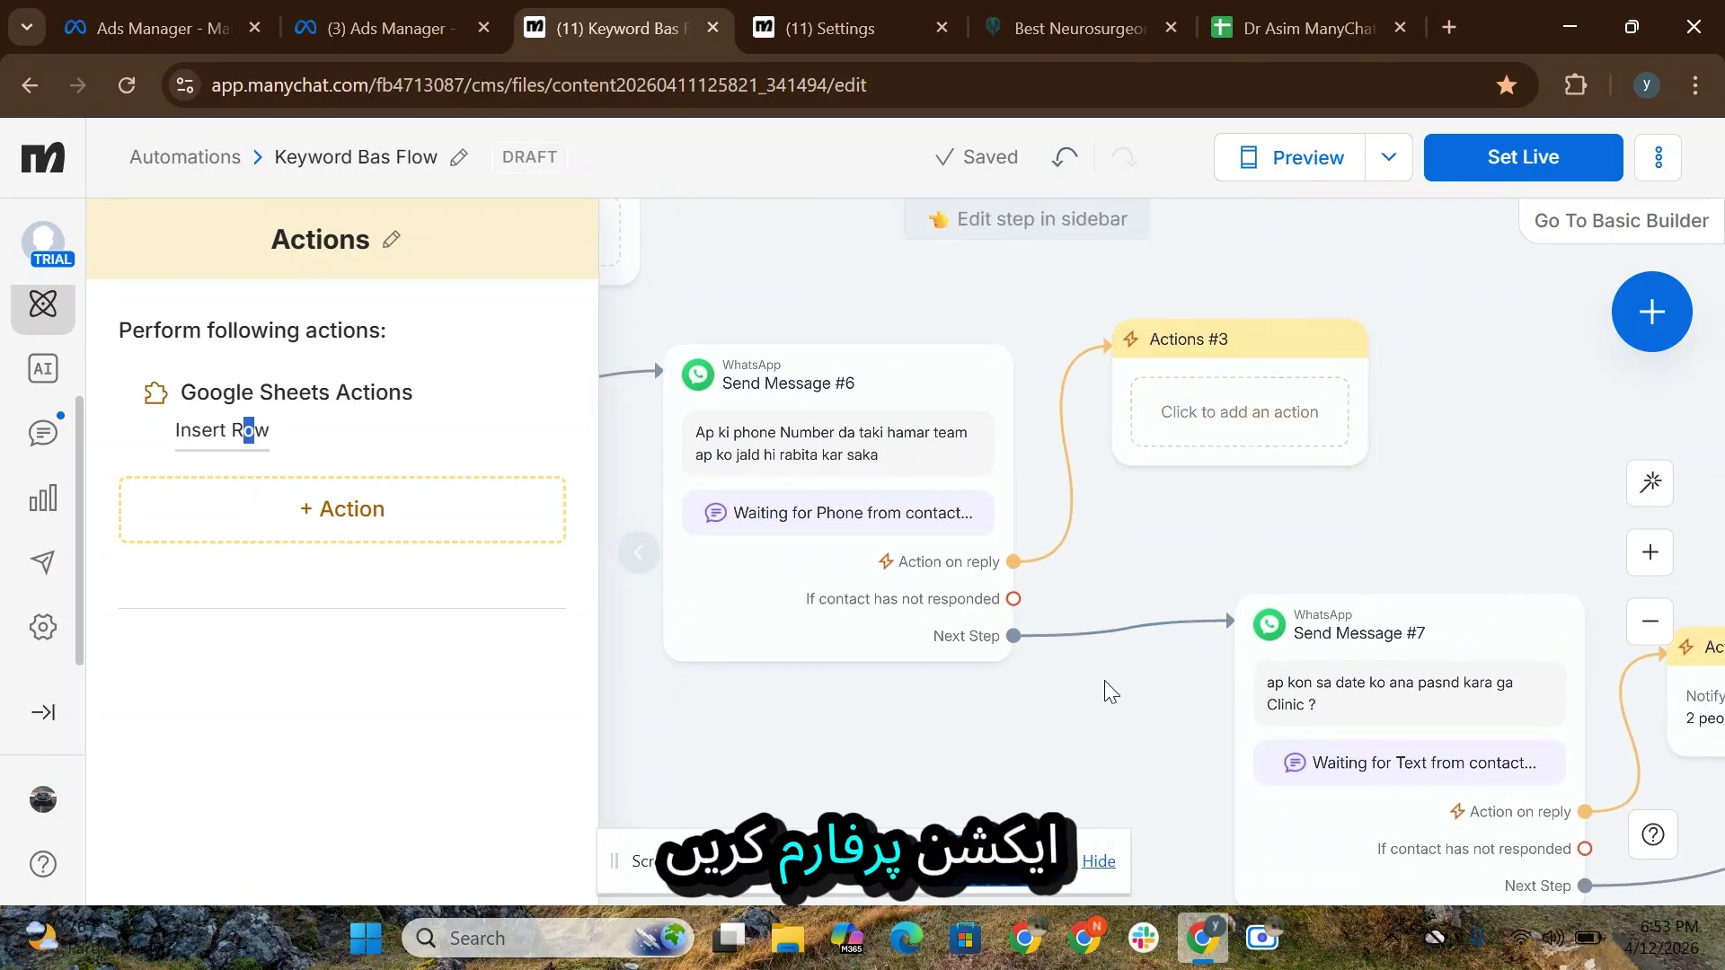
{"action": "scroll", "coordinate": [1104, 681], "scroll_direction": "down", "scroll_amount": 3}
{"action": "scroll", "coordinate": [1104, 681], "scroll_direction": "right", "scroll_amount": 2}
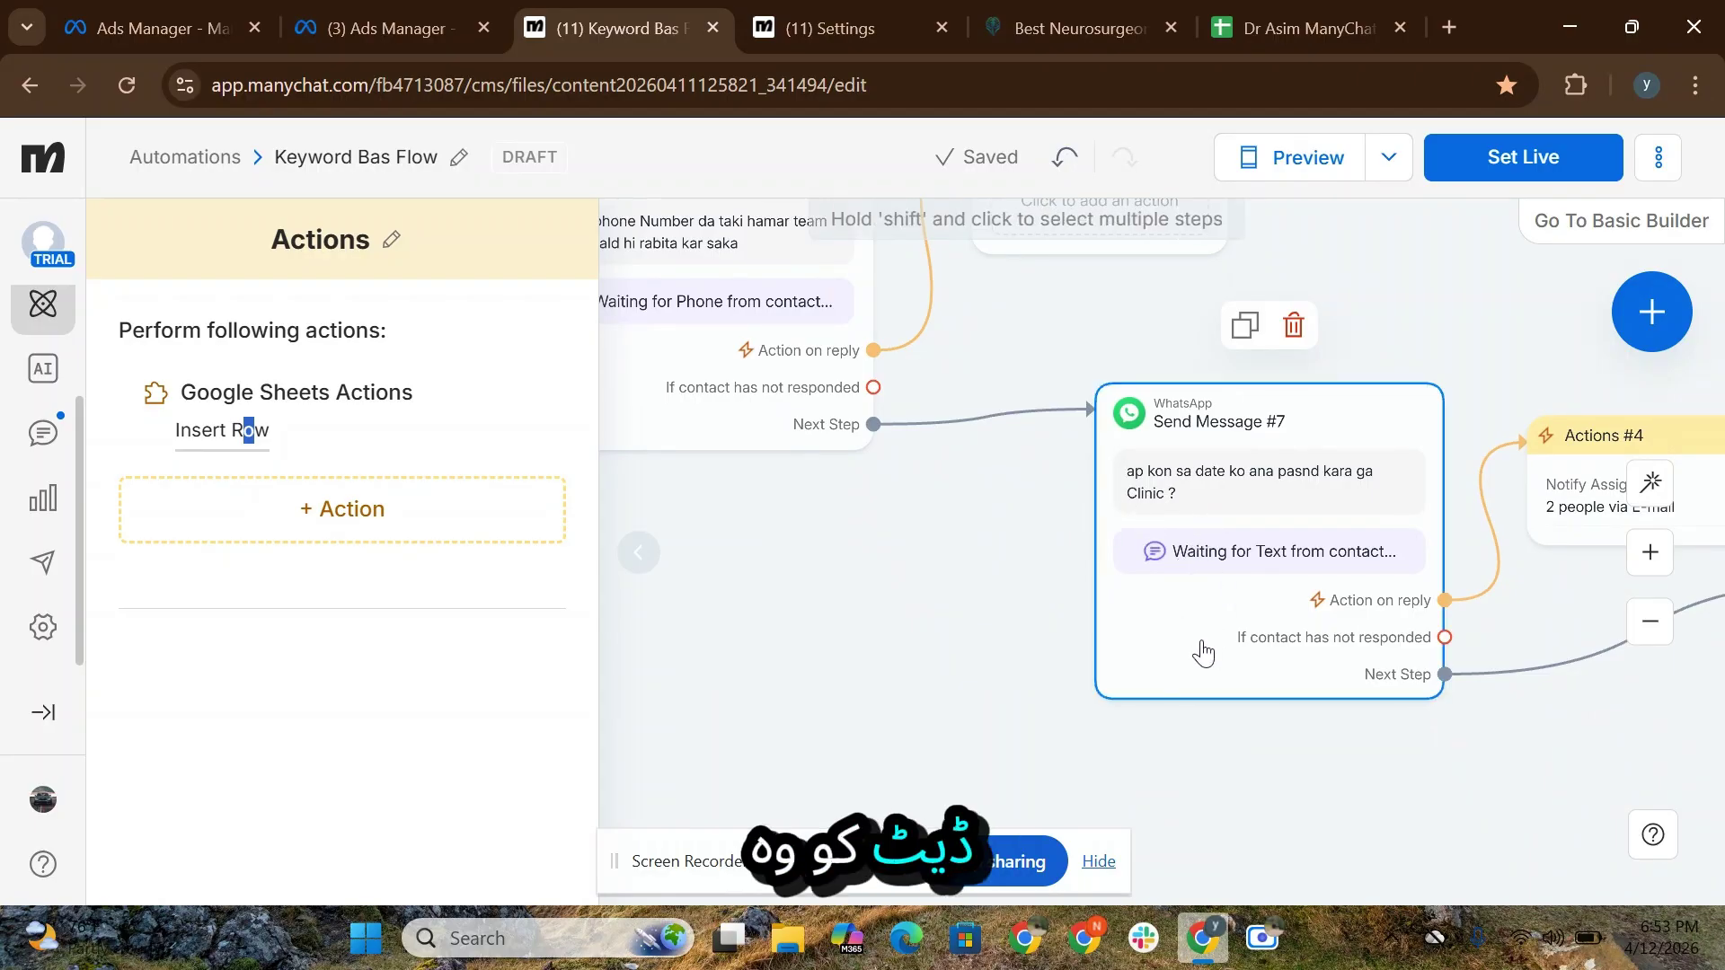
{"action": "scroll", "coordinate": [989, 647], "scroll_direction": "right", "scroll_amount": 2}
{"action": "scroll", "coordinate": [988, 647], "scroll_direction": "down", "scroll_amount": 1}
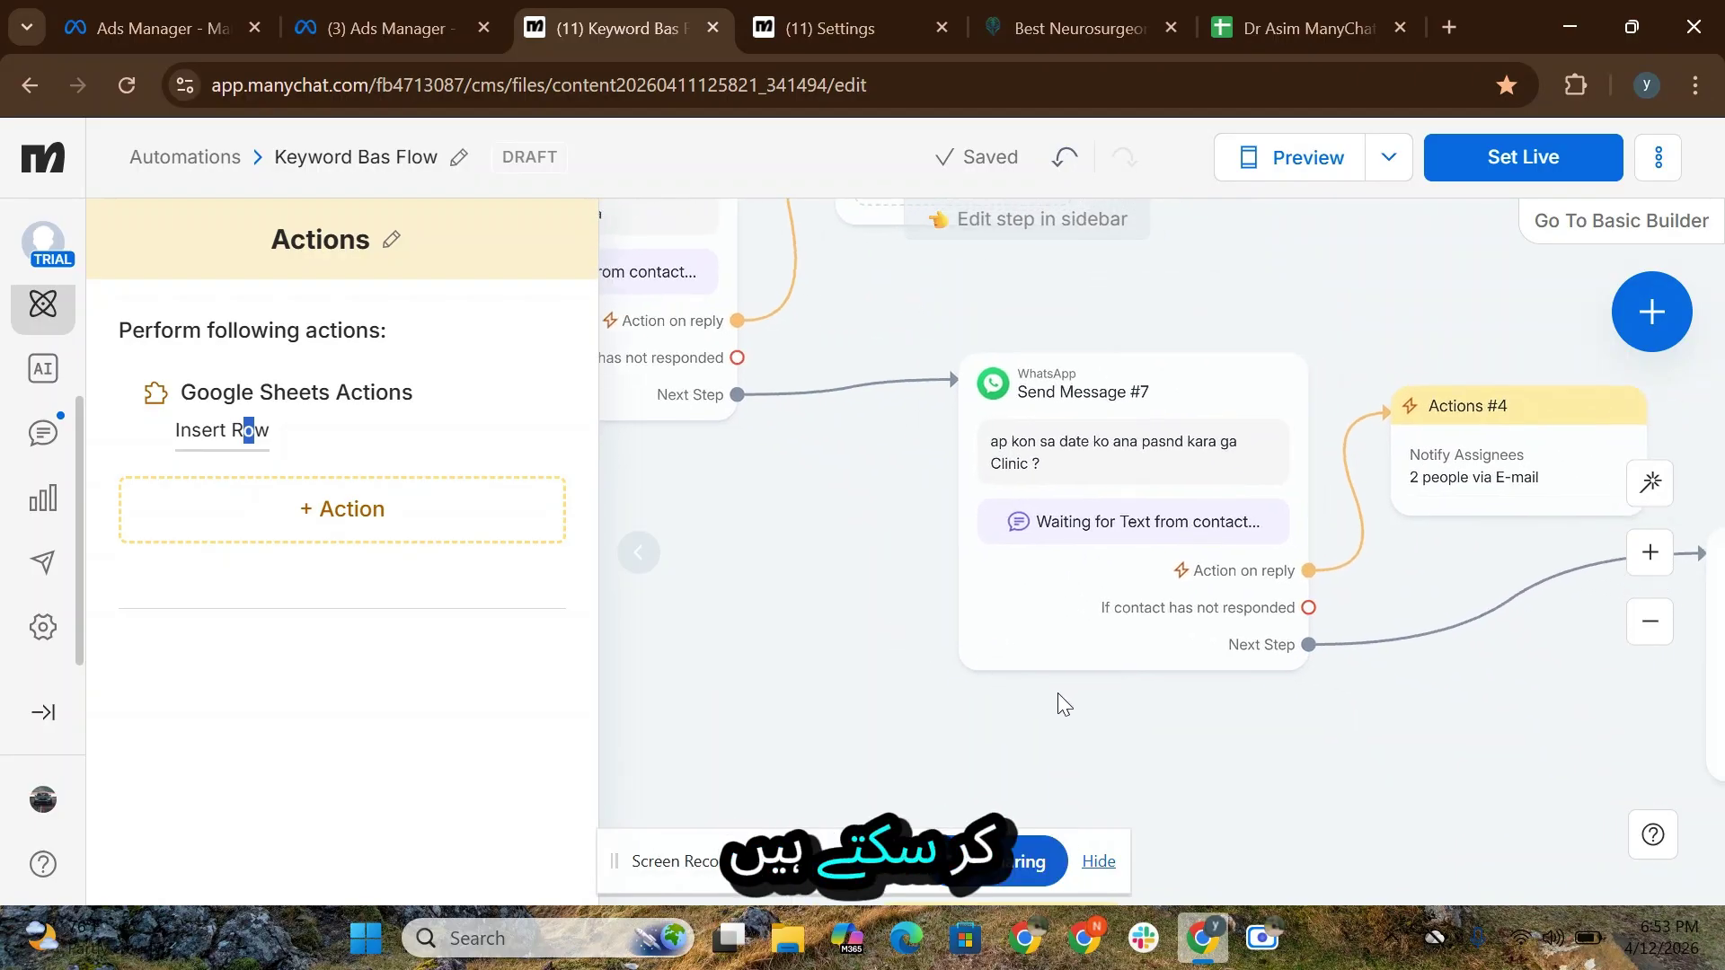
Step: Review the Notify Assignees action in Actions #4, close it, and follow the flow to the thank-you text in Send Message #8
{"action": "left_click", "coordinate": [1435, 487]}
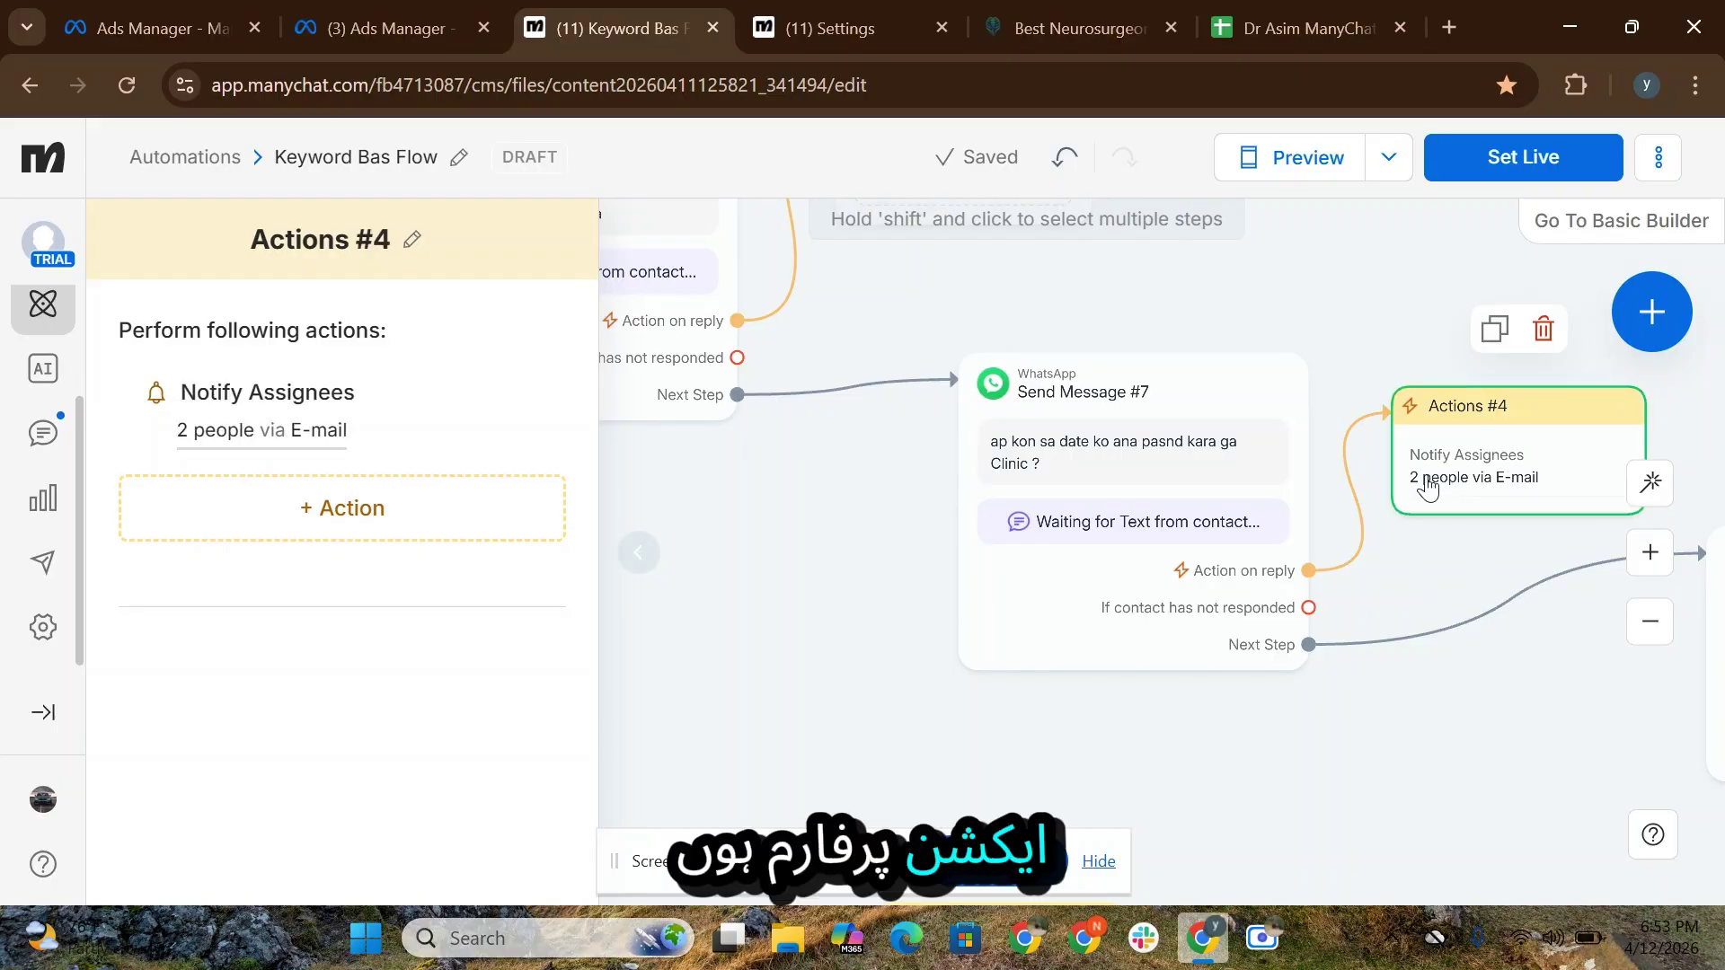
{"action": "left_click", "coordinate": [299, 437]}
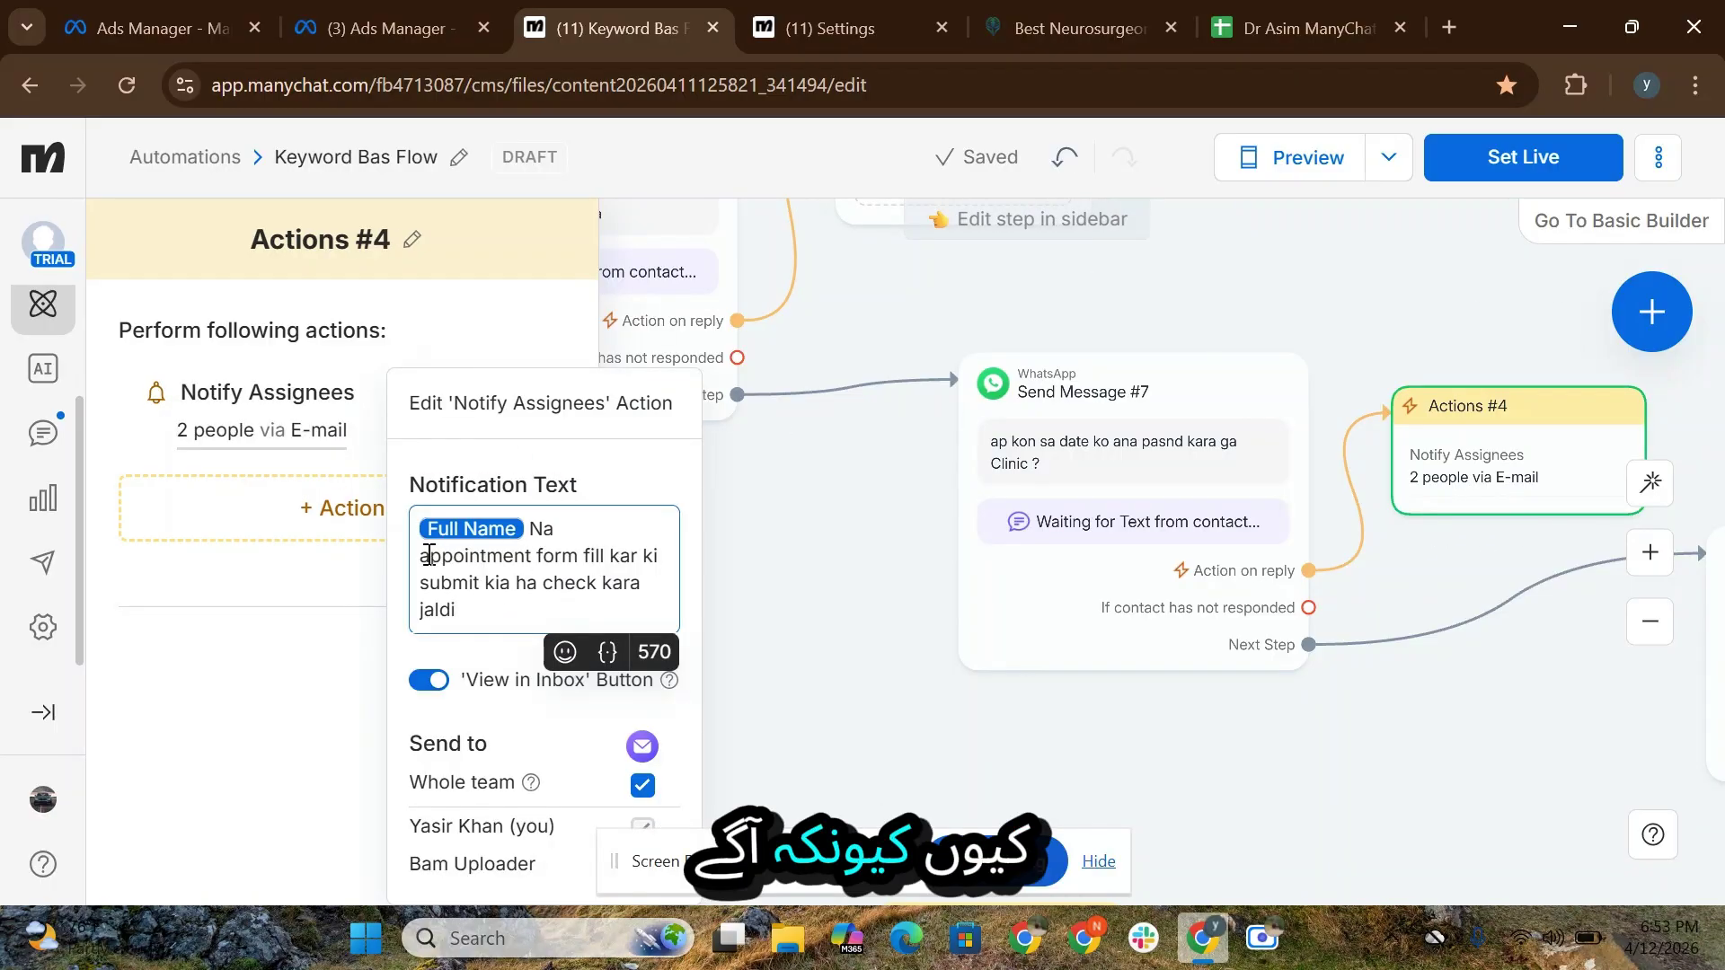
{"action": "left_click", "coordinate": [847, 597]}
{"action": "scroll", "coordinate": [834, 759], "scroll_direction": "right", "scroll_amount": 6}
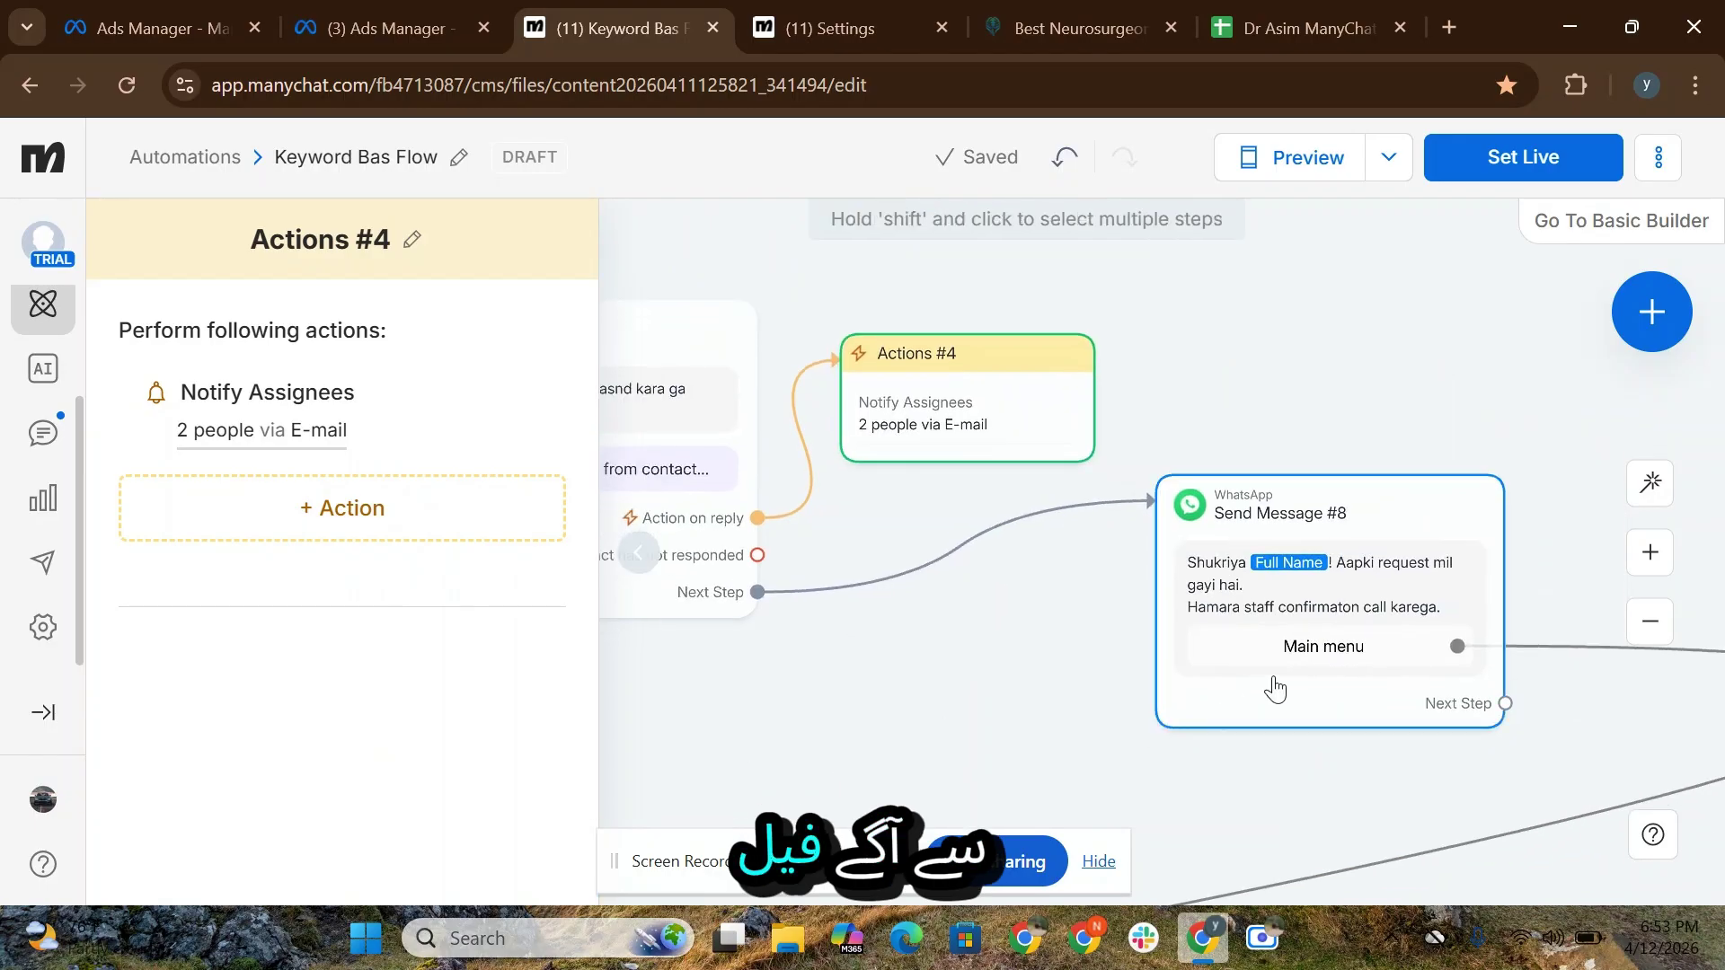
{"action": "scroll", "coordinate": [1289, 600], "scroll_direction": "down", "scroll_amount": 2}
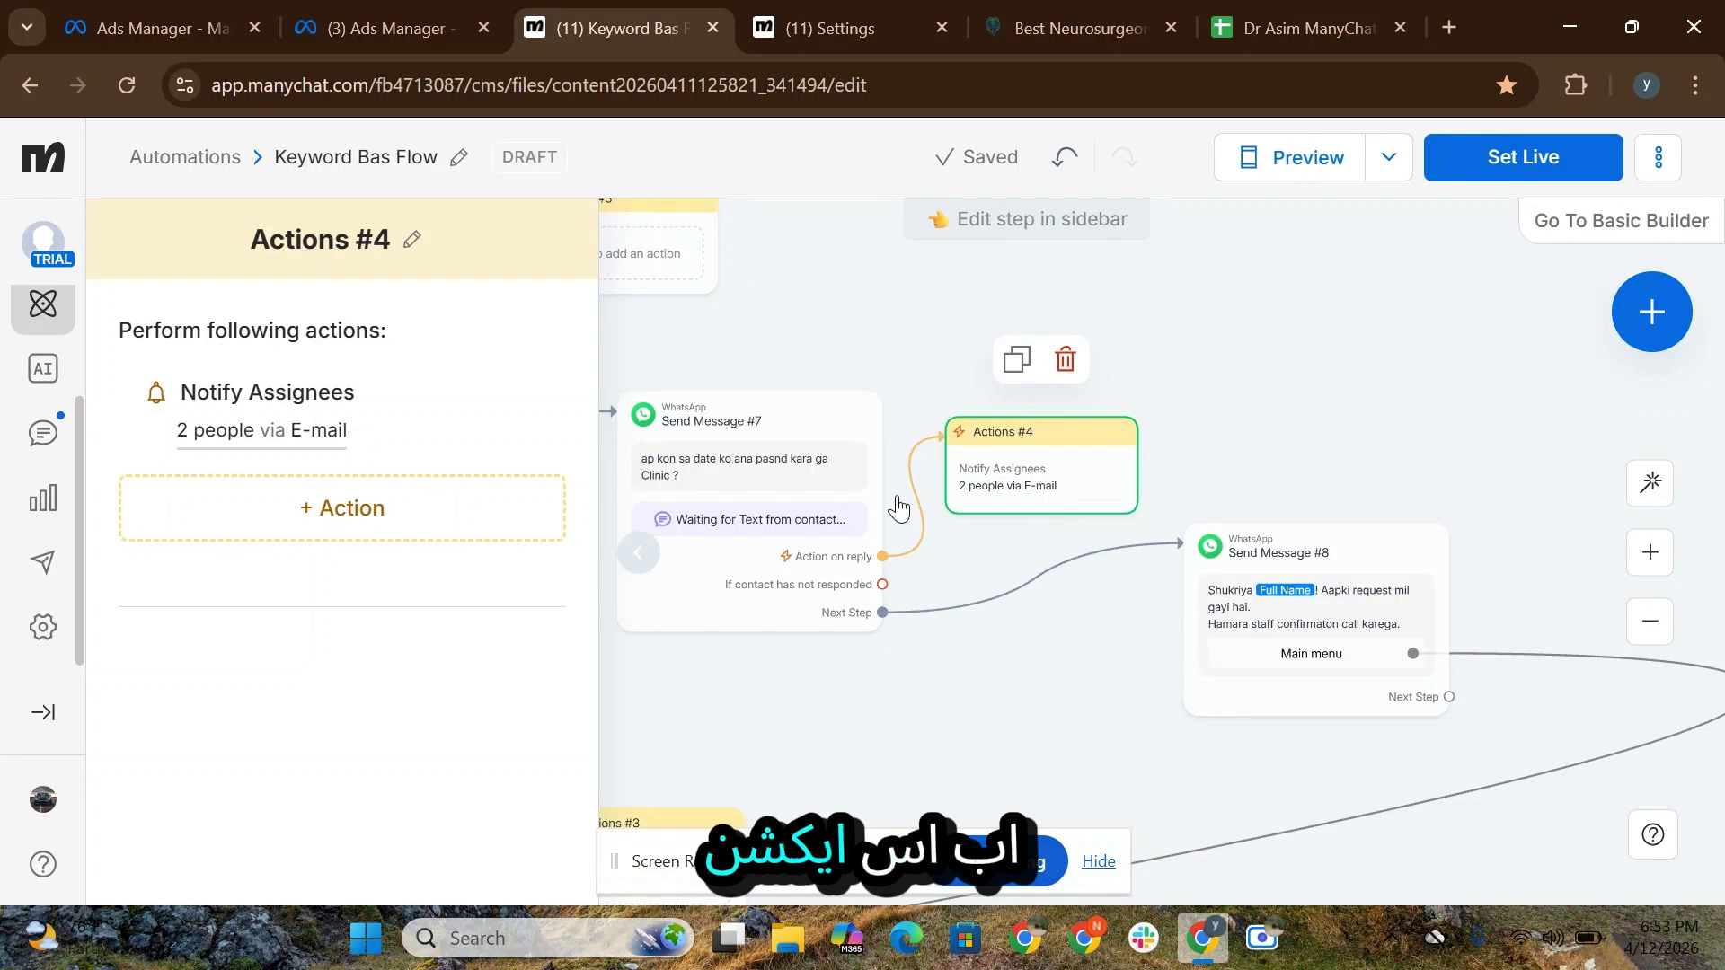
Step: Reopen the Notify Assignees action of Actions #4 to check its notification text and recipients, then close it
{"action": "left_click", "coordinate": [278, 437]}
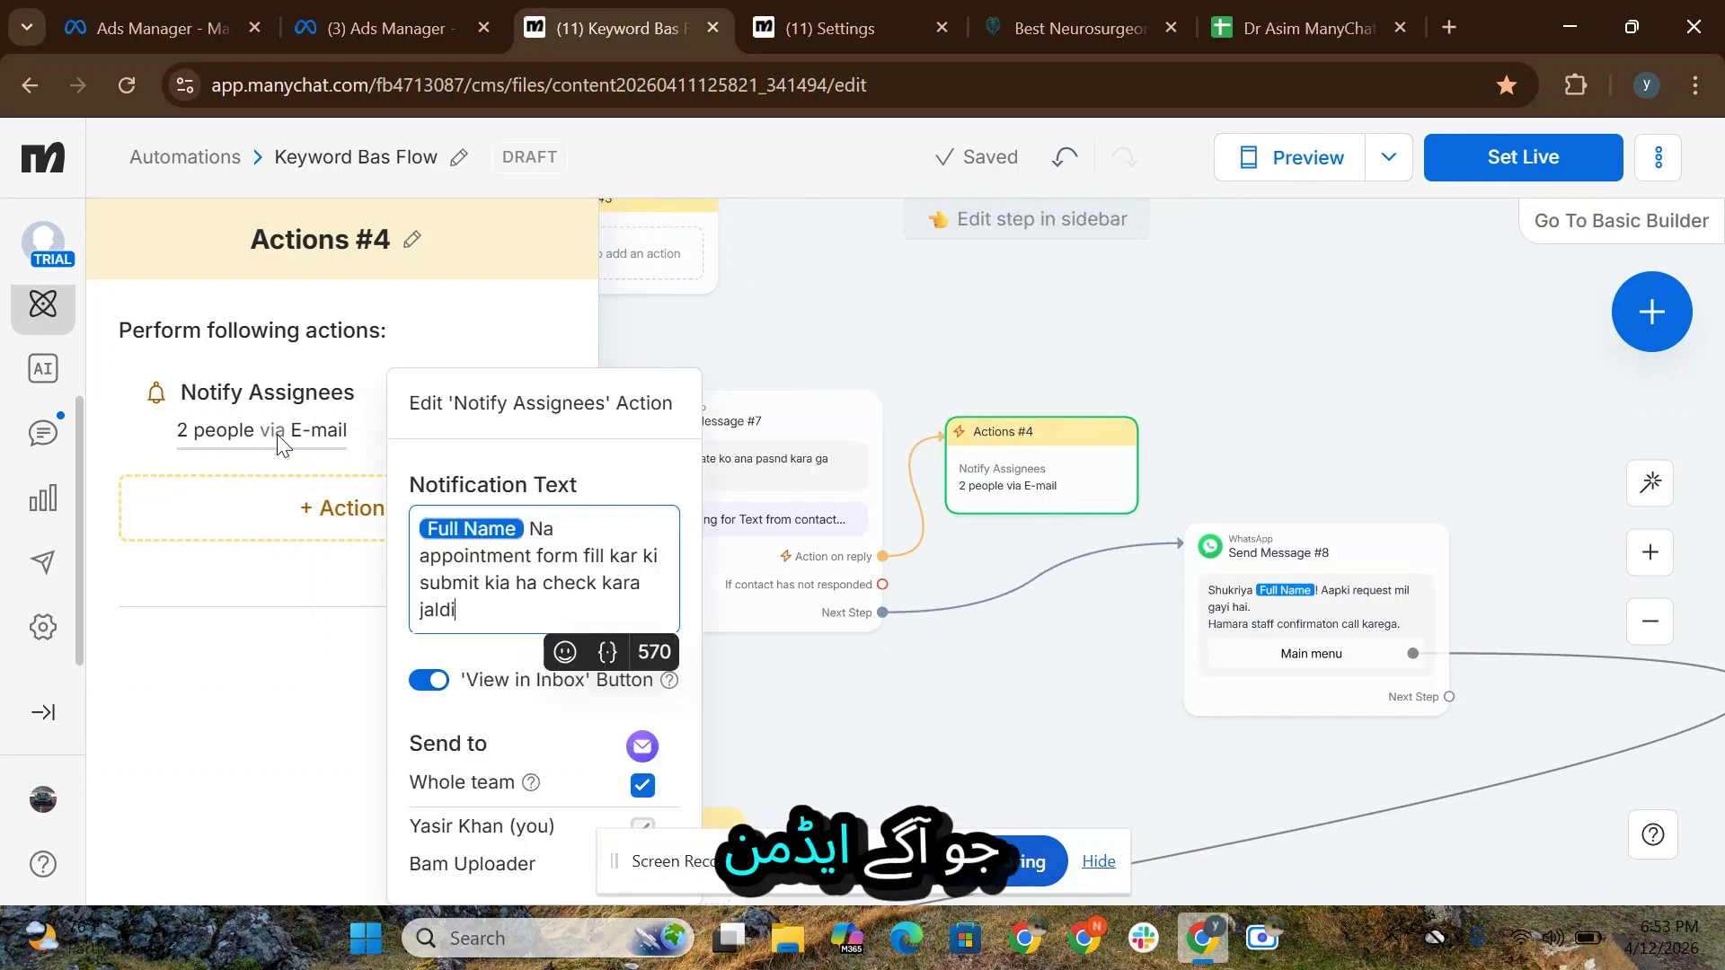
{"action": "left_click", "coordinate": [287, 707]}
{"action": "left_click", "coordinate": [305, 424]}
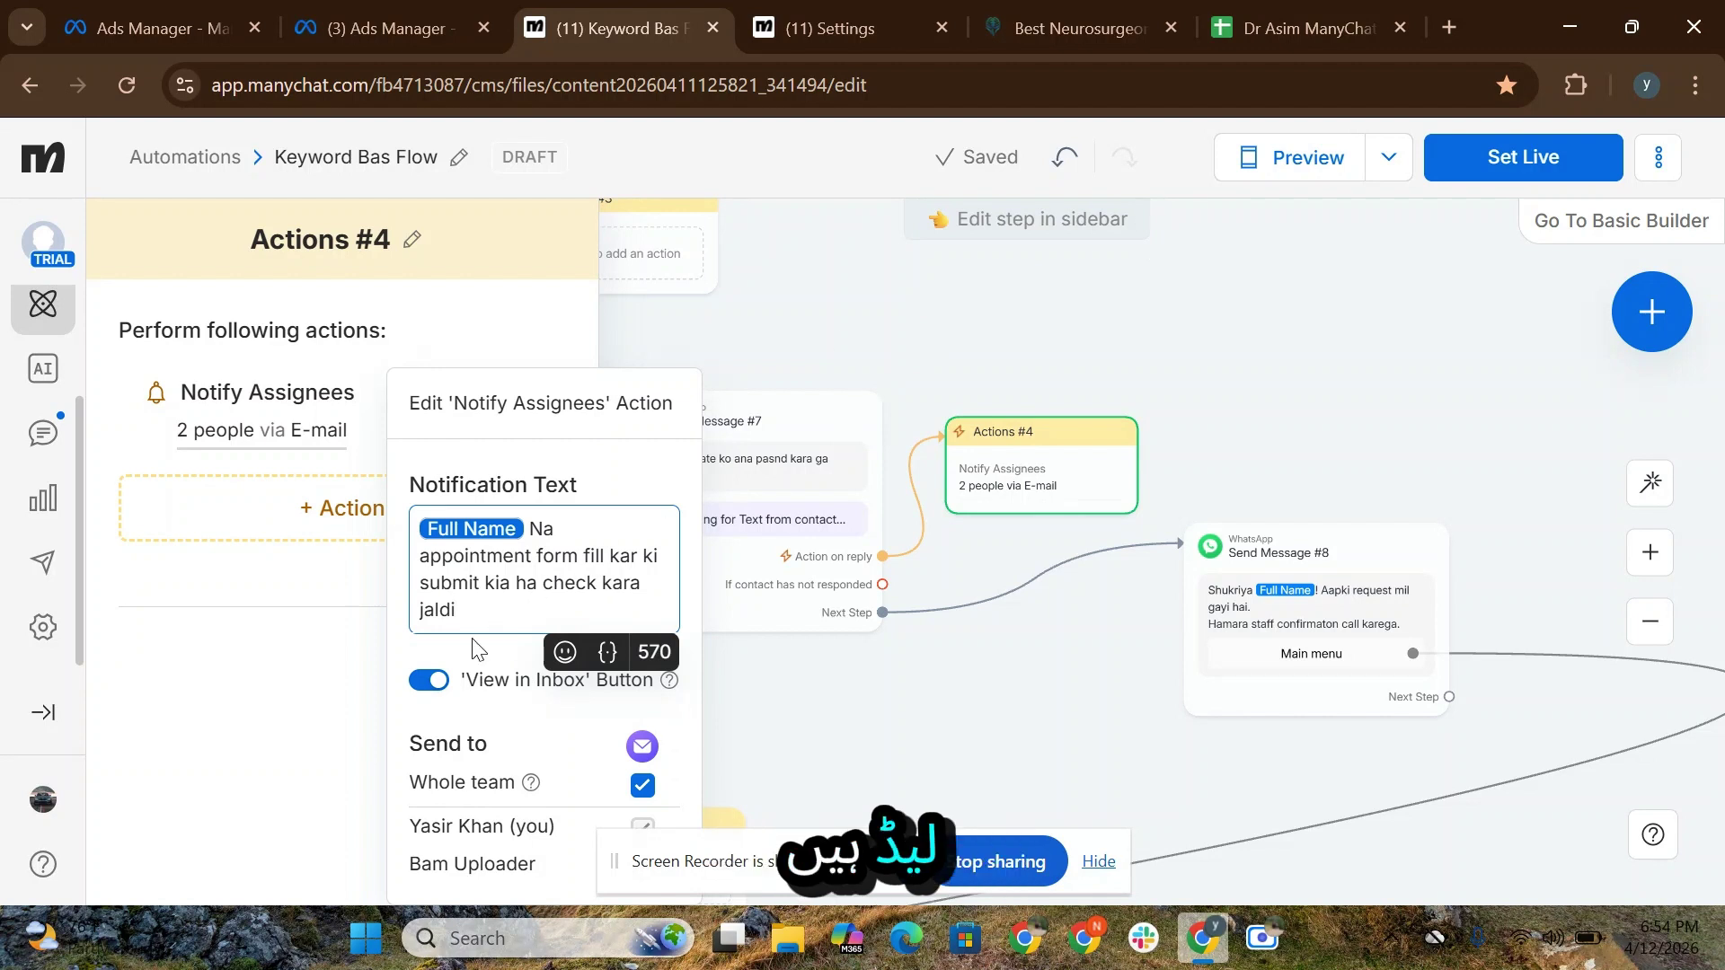
{"action": "left_click", "coordinate": [267, 696]}
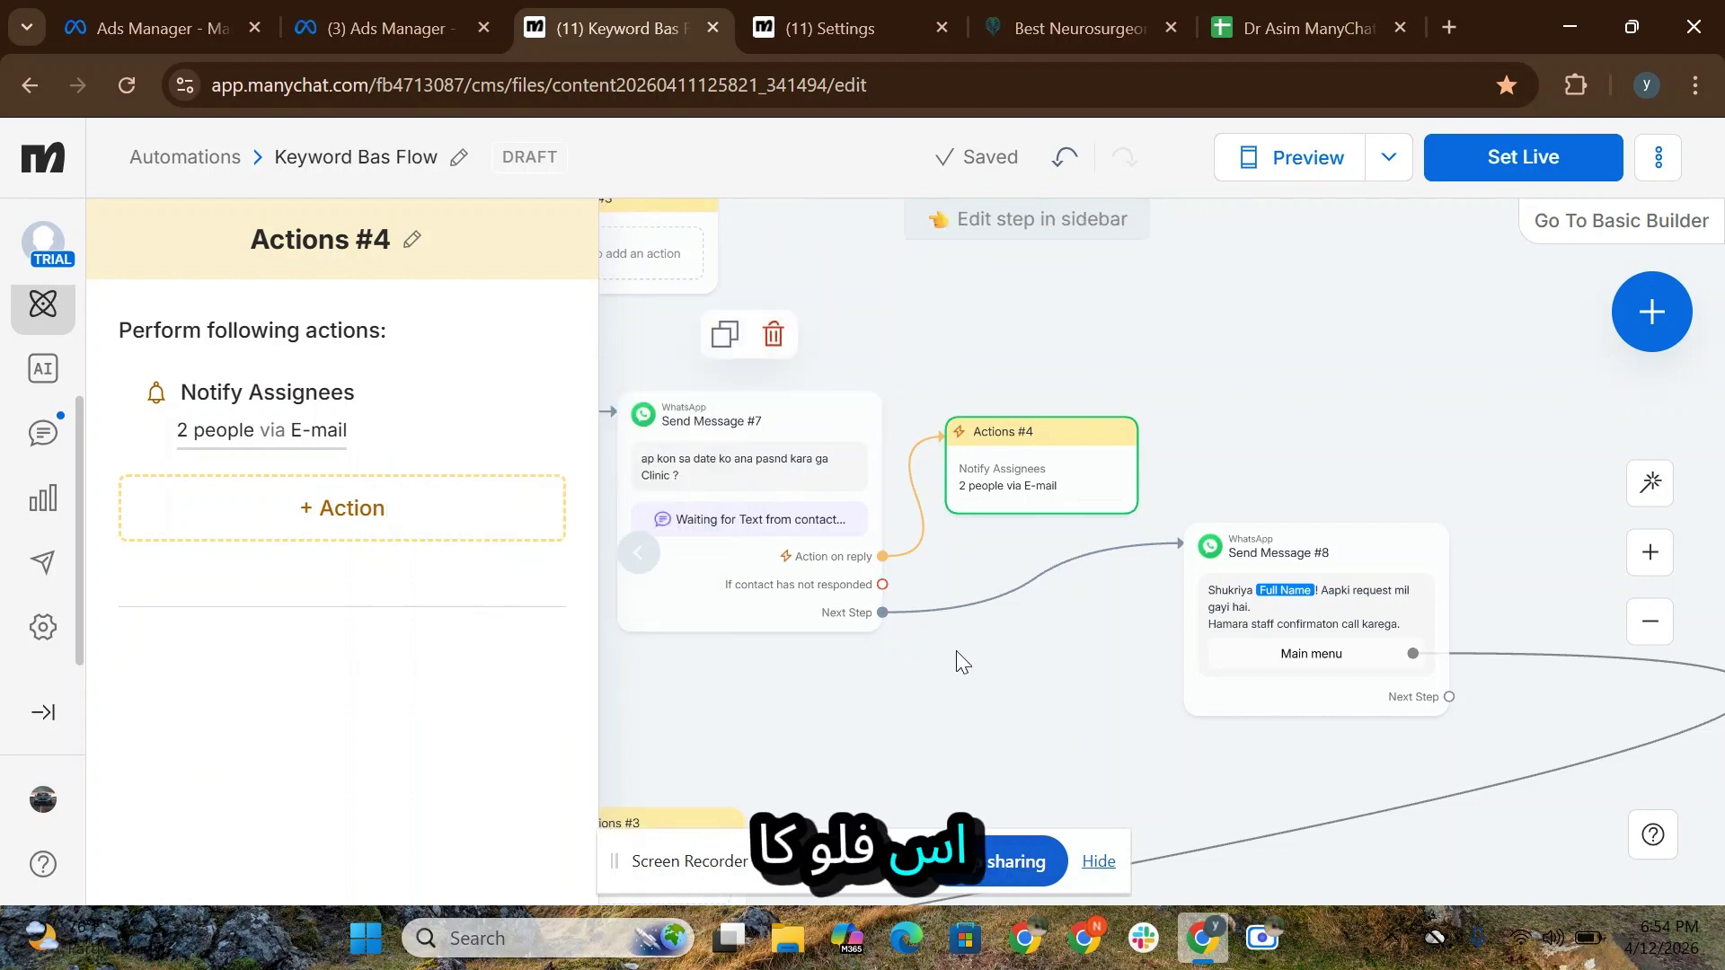
Step: Examine the whole keyword flow, comparing the parallel lead-collection branches that start from the main message
{"action": "scroll", "coordinate": [1051, 653], "scroll_direction": "down", "scroll_amount": 2}
{"action": "scroll", "coordinate": [1050, 651], "scroll_direction": "down", "scroll_amount": 2}
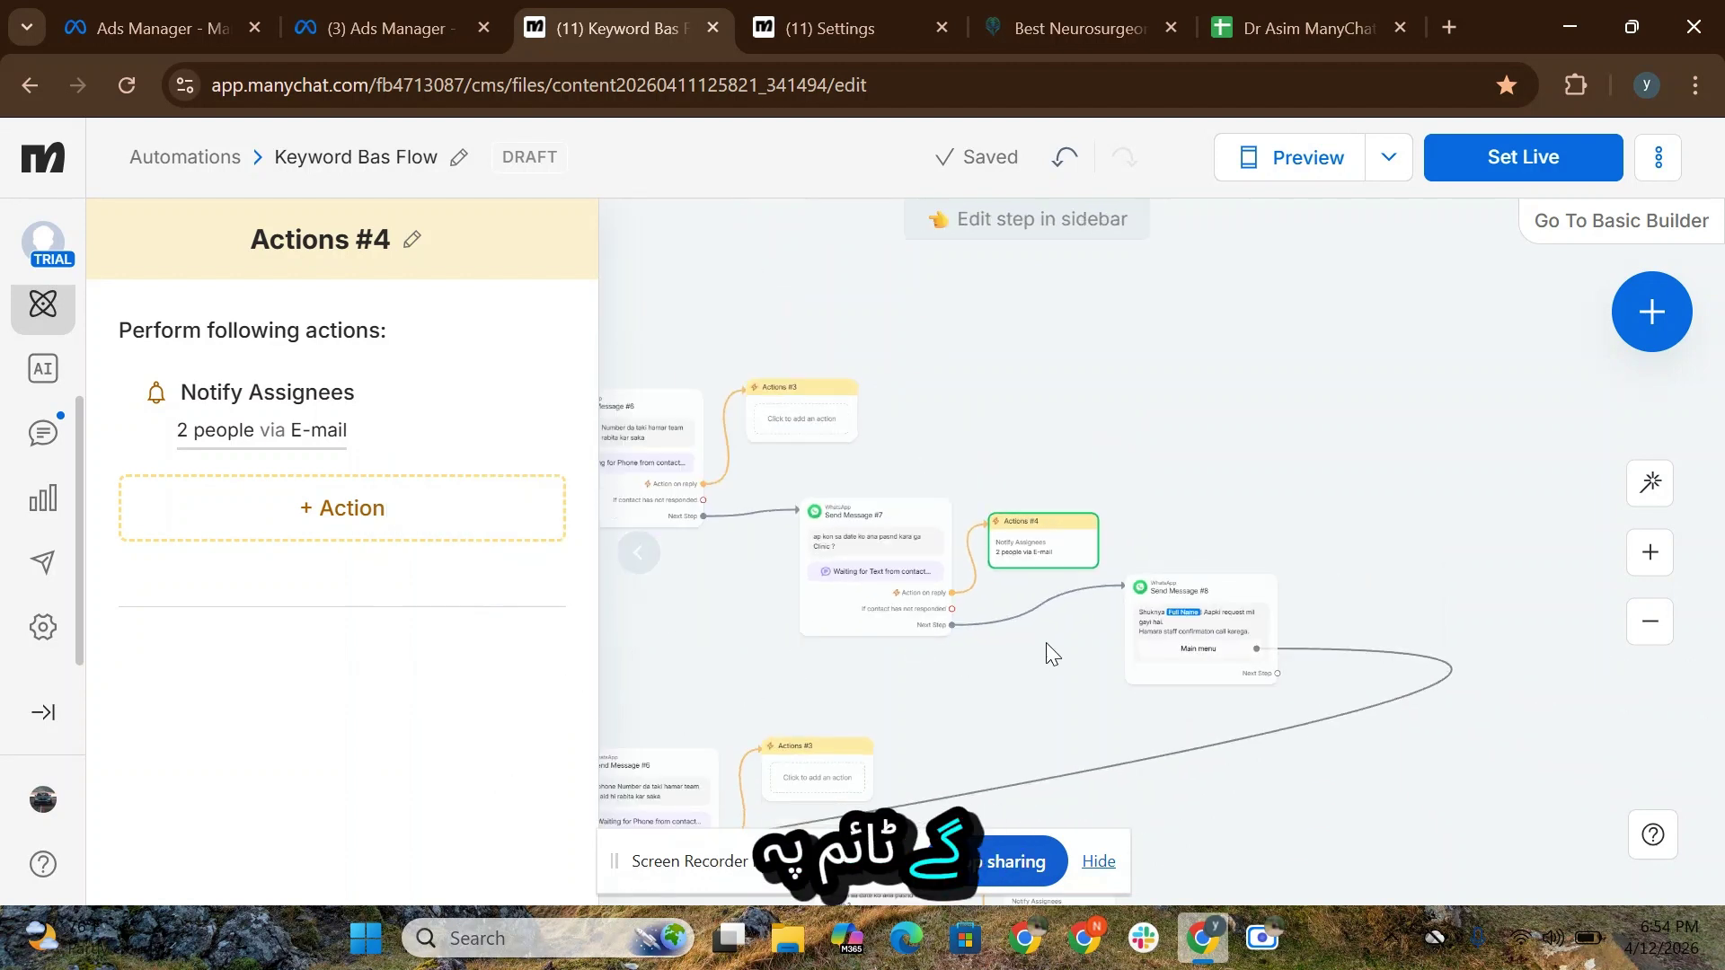
{"action": "scroll", "coordinate": [1046, 644], "scroll_direction": "down", "scroll_amount": 3}
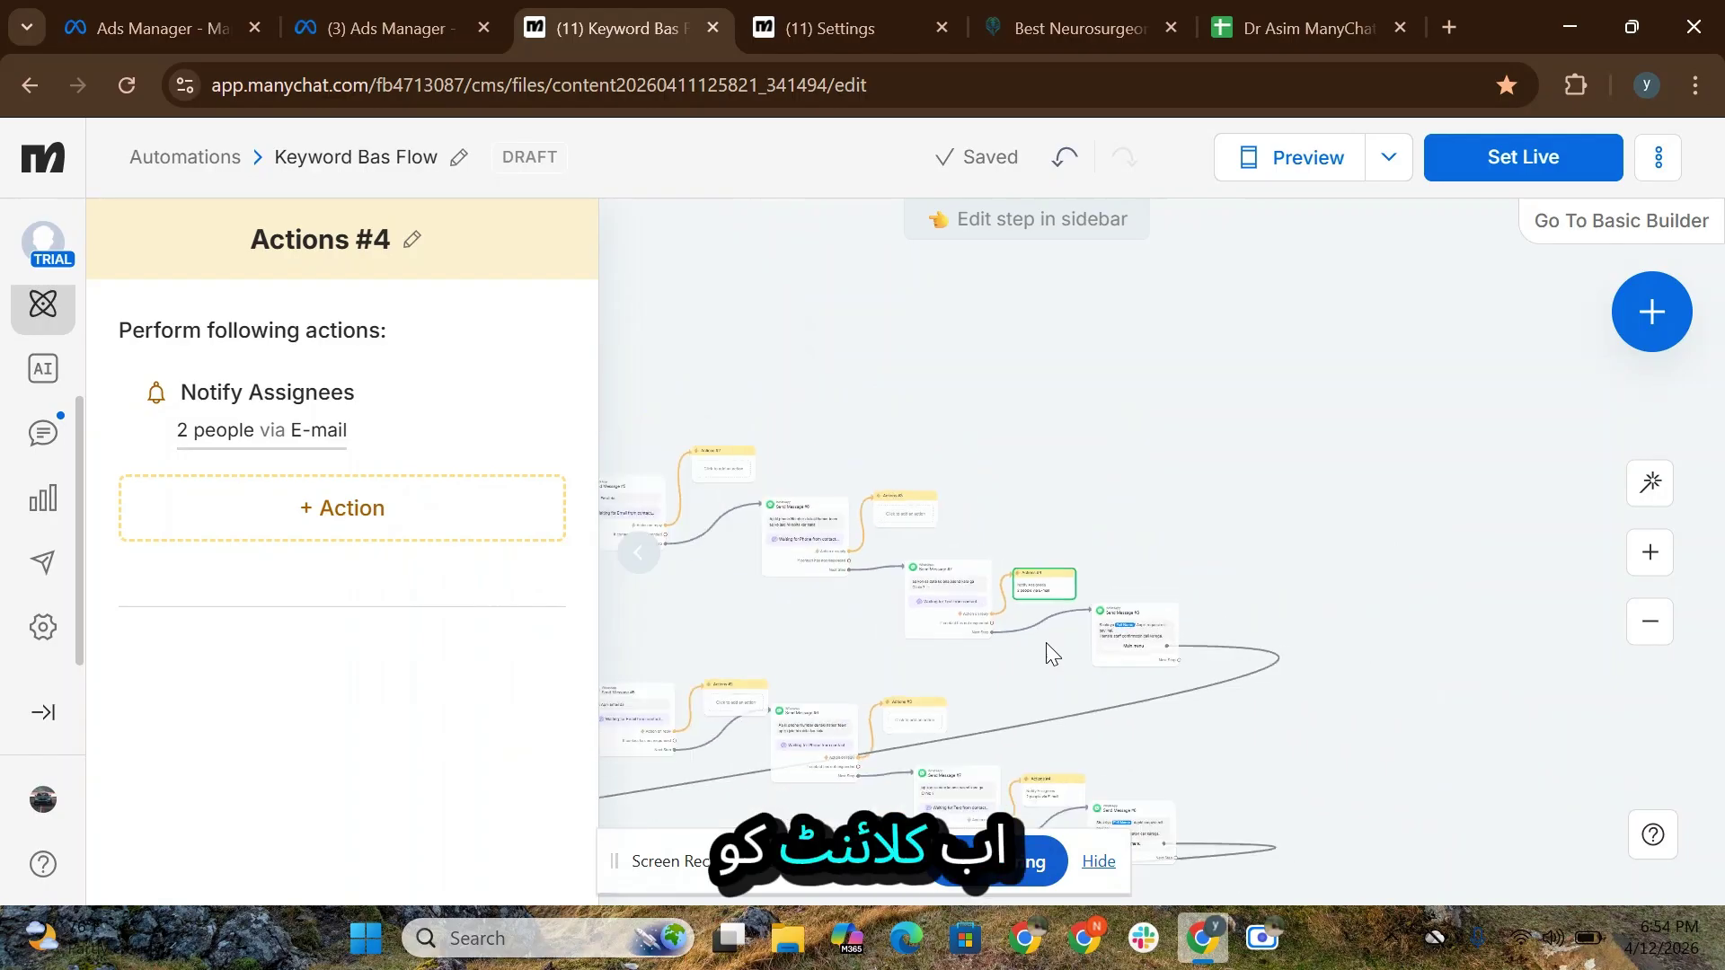
{"action": "left_click_drag", "start_coordinate": [1021, 654], "coordinate": [1269, 616]}
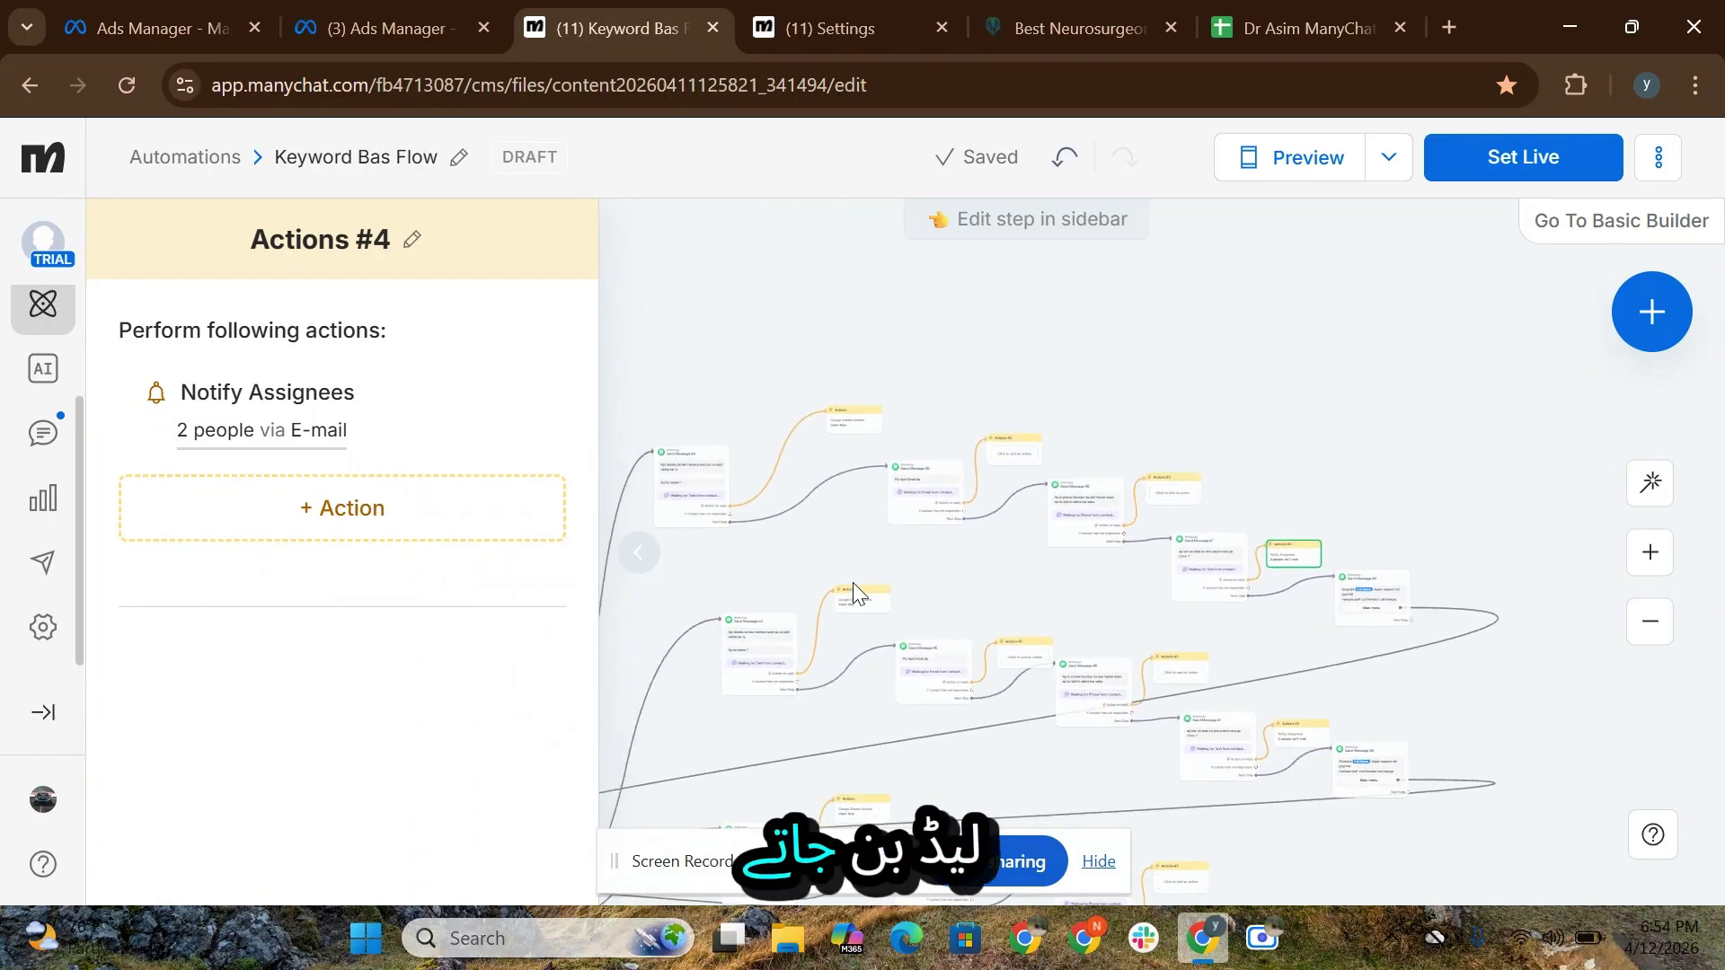
{"action": "left_click_drag", "start_coordinate": [854, 582], "coordinate": [1079, 528]}
{"action": "left_click", "coordinate": [915, 435]}
{"action": "left_click", "coordinate": [1136, 440]}
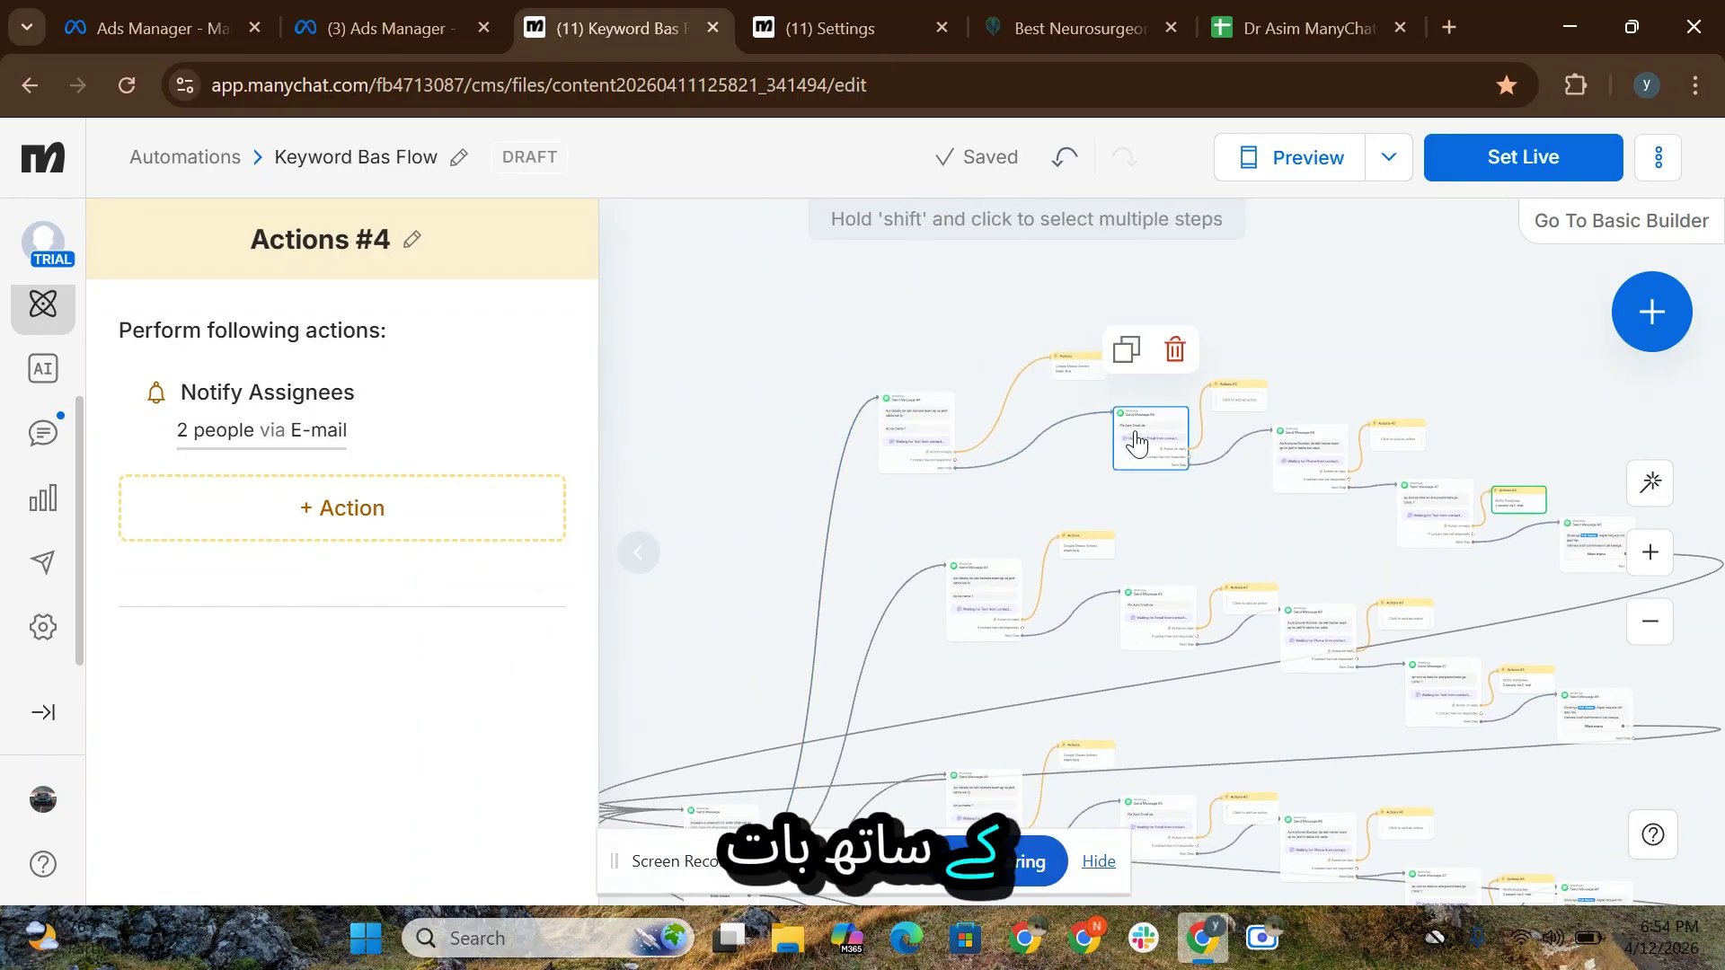
{"action": "scroll", "coordinate": [1245, 539], "scroll_direction": "down", "scroll_amount": 1}
{"action": "scroll", "coordinate": [1070, 615], "scroll_direction": "down", "scroll_amount": 1}
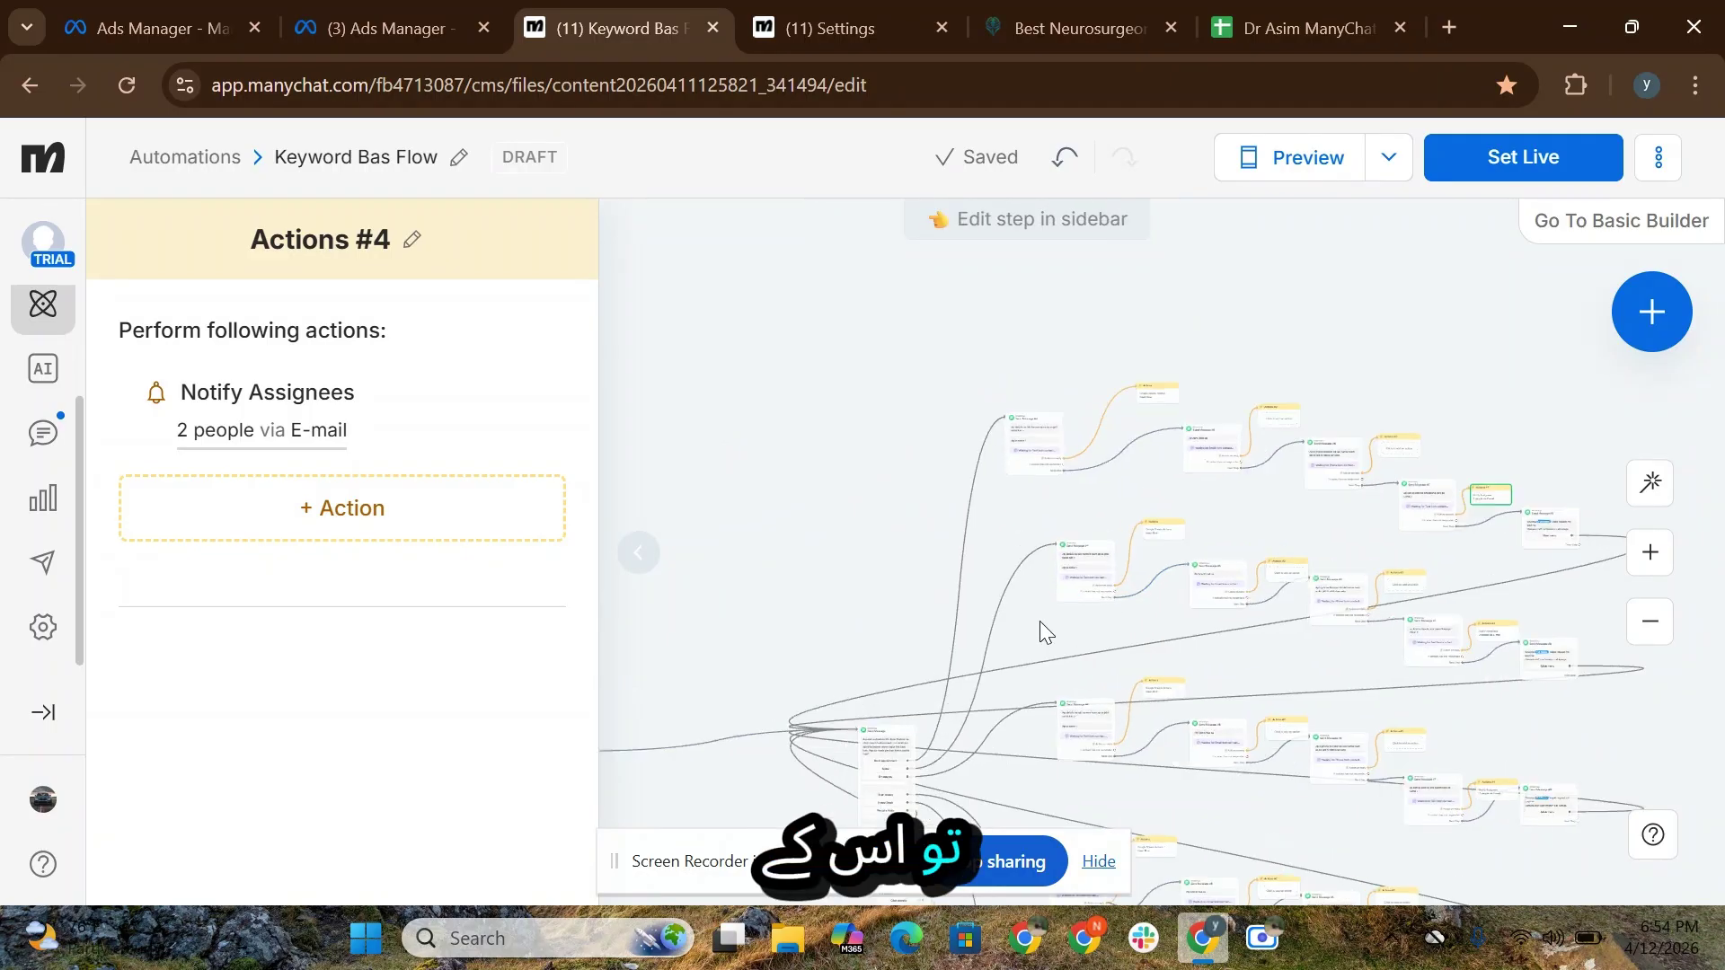
Step: Open the Notify Assignees action in the second branch's Actions #4 and highlight the word Spine in its notification text
{"action": "scroll", "coordinate": [1098, 634], "scroll_direction": "up", "scroll_amount": 2}
{"action": "scroll", "coordinate": [973, 644], "scroll_direction": "down", "scroll_amount": 2}
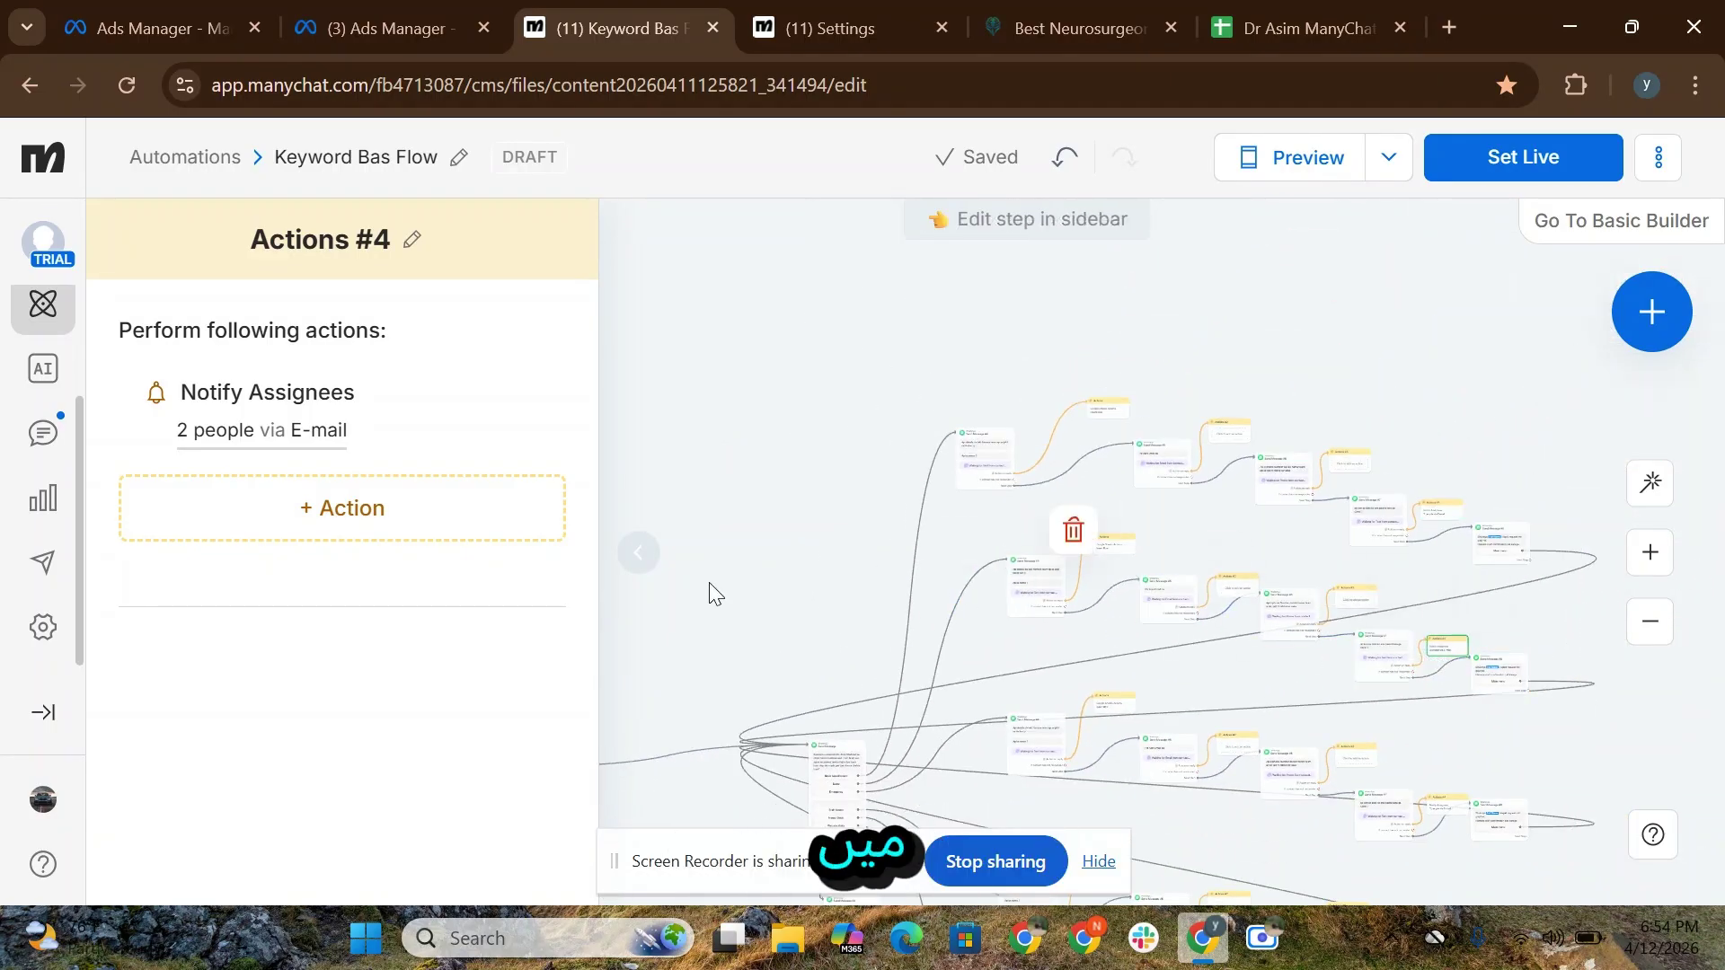
{"action": "left_click", "coordinate": [333, 433]}
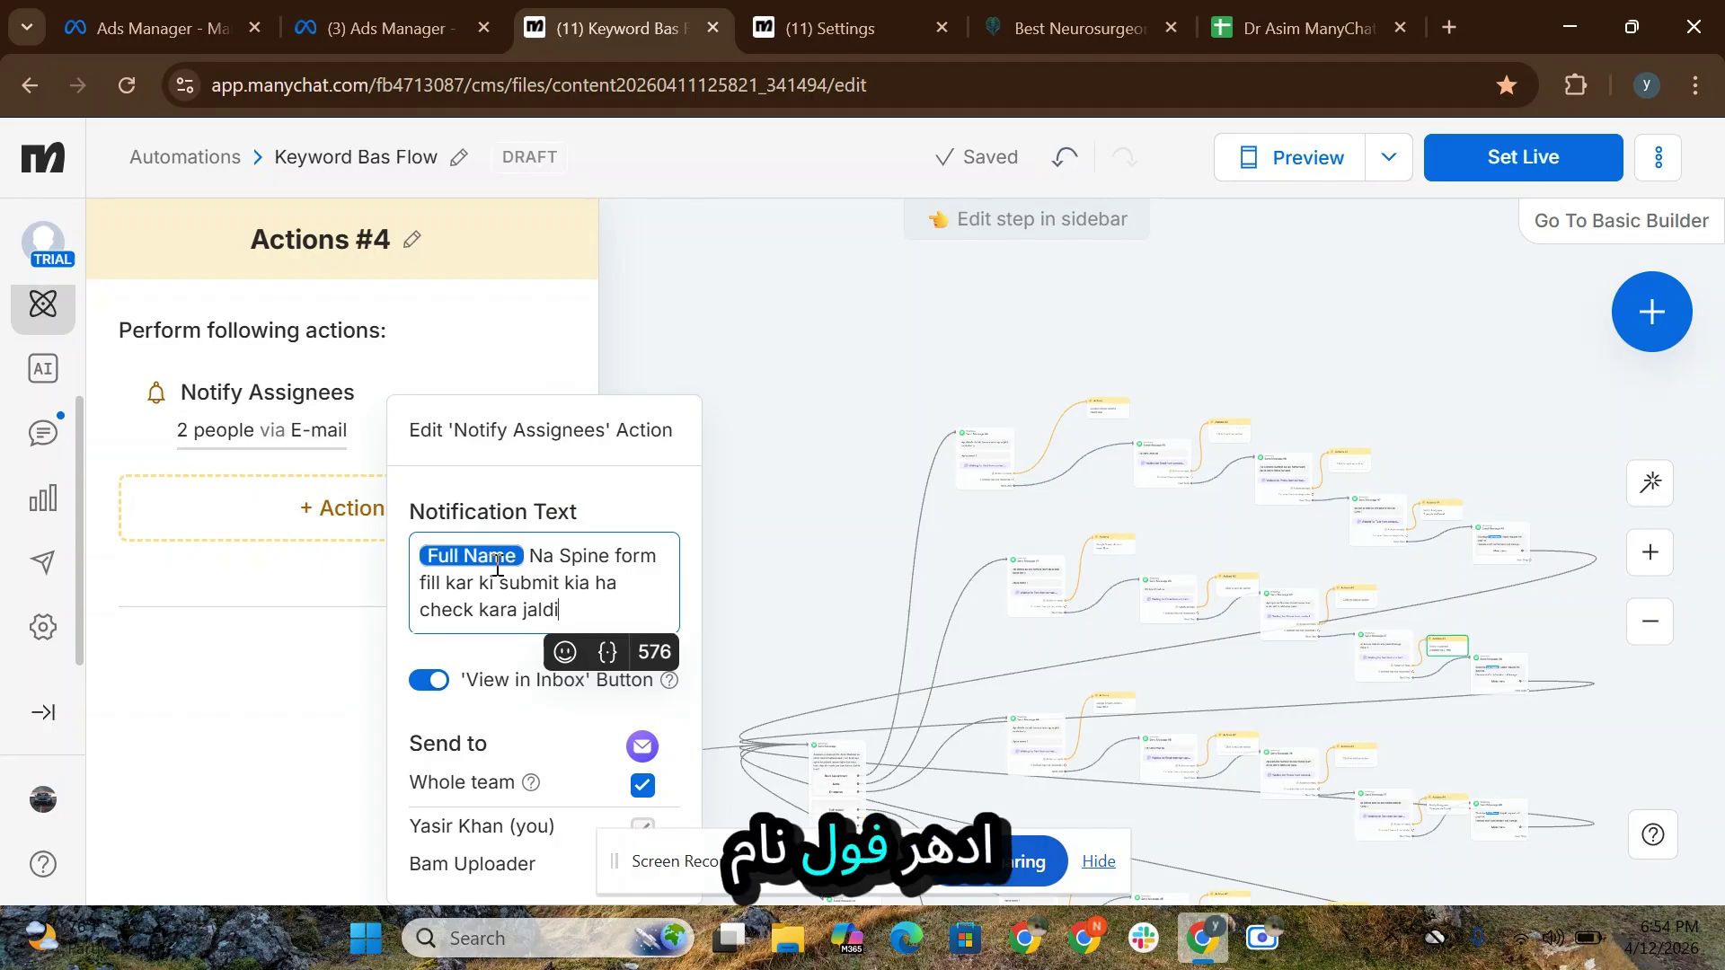
{"action": "left_click_drag", "start_coordinate": [610, 564], "coordinate": [569, 559]}
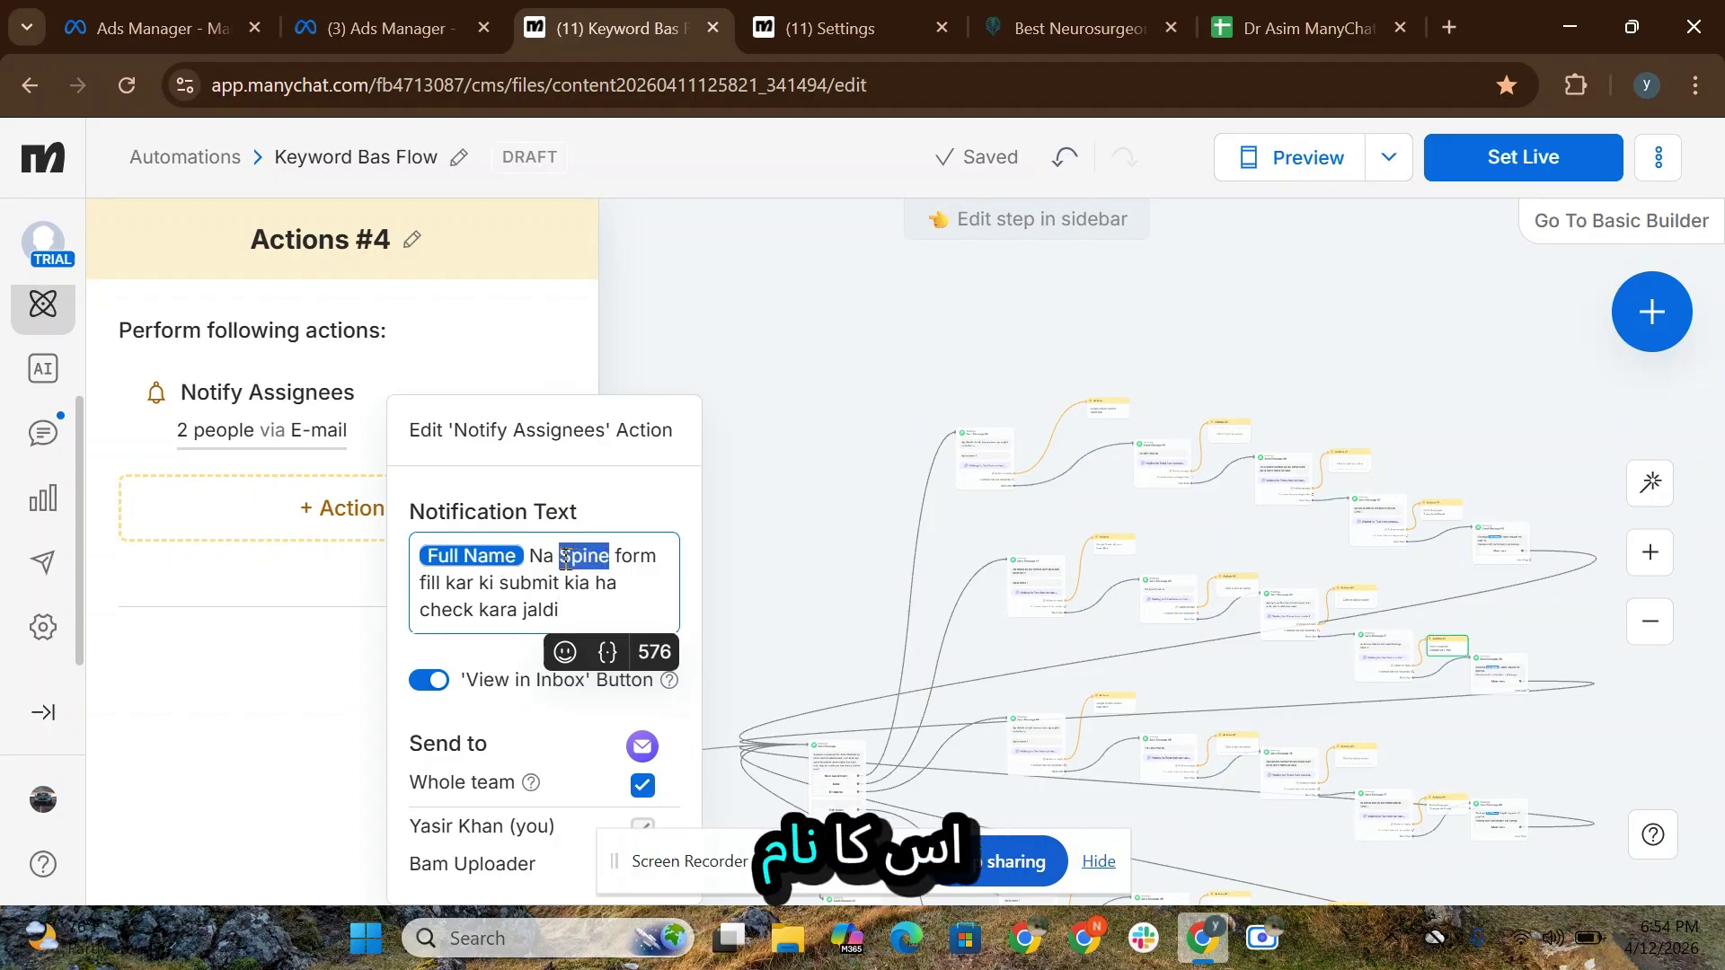
{"action": "left_click", "coordinate": [617, 596]}
Step: Switch to the linked Google Sheets spreadsheet and view the column headers of the Spine, Emergency and Appointment sheets
{"action": "left_click", "coordinate": [1274, 12]}
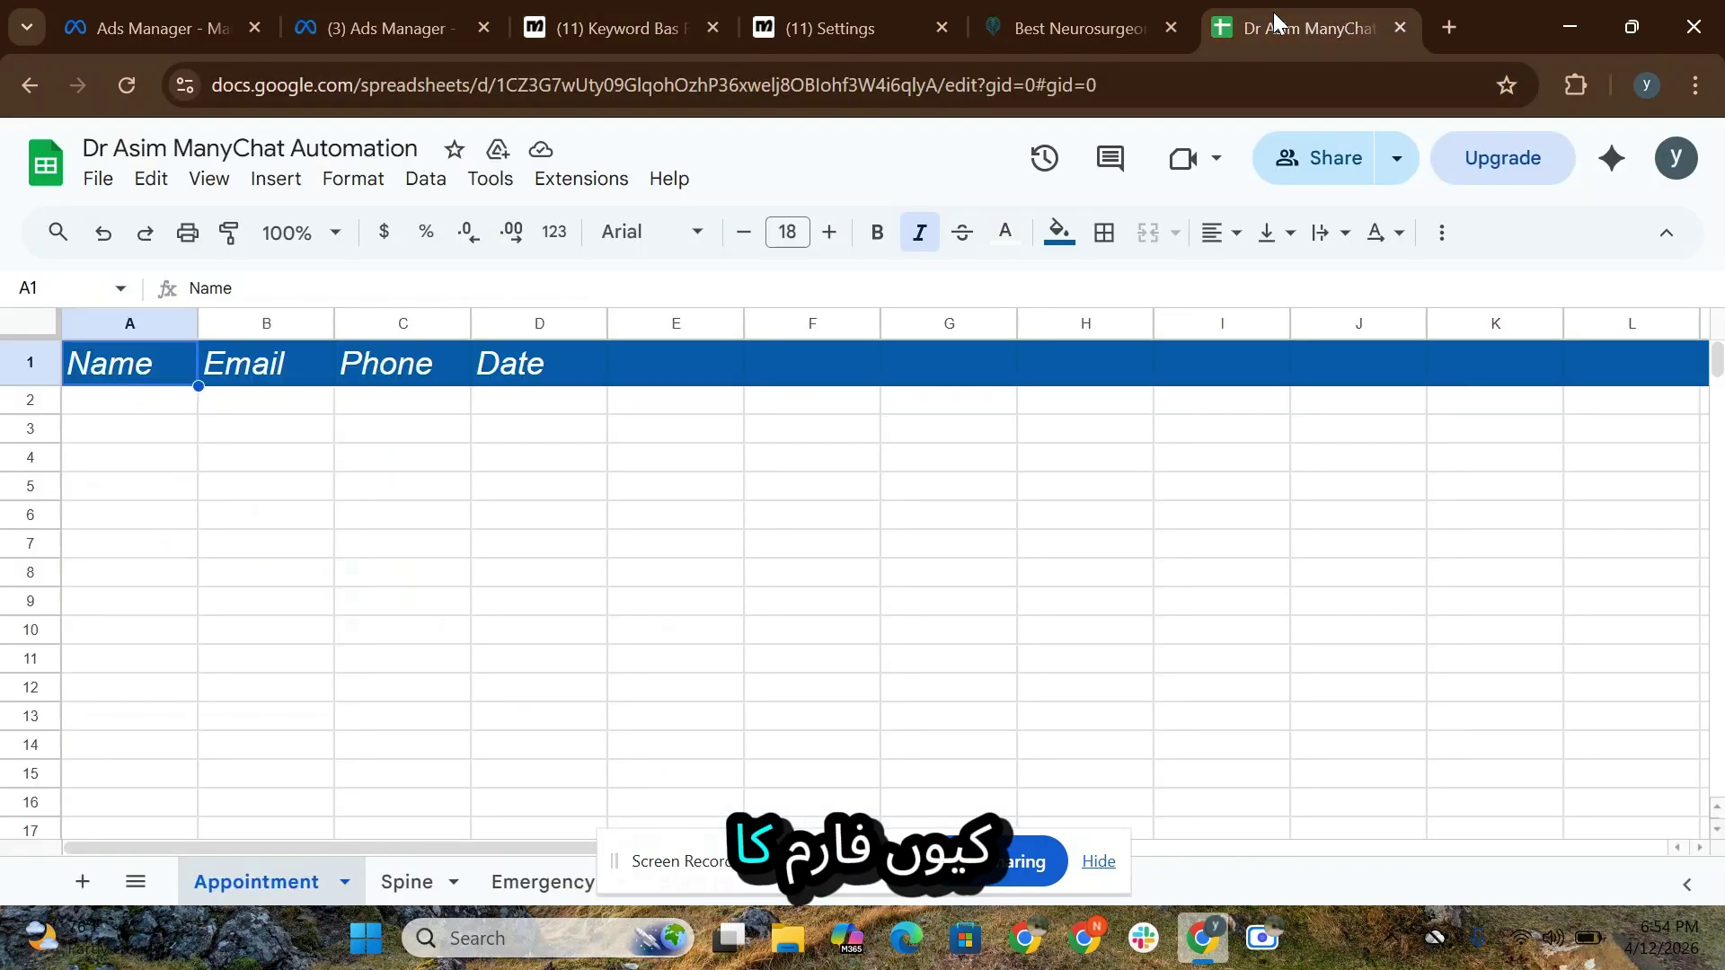
{"action": "left_click", "coordinate": [408, 882]}
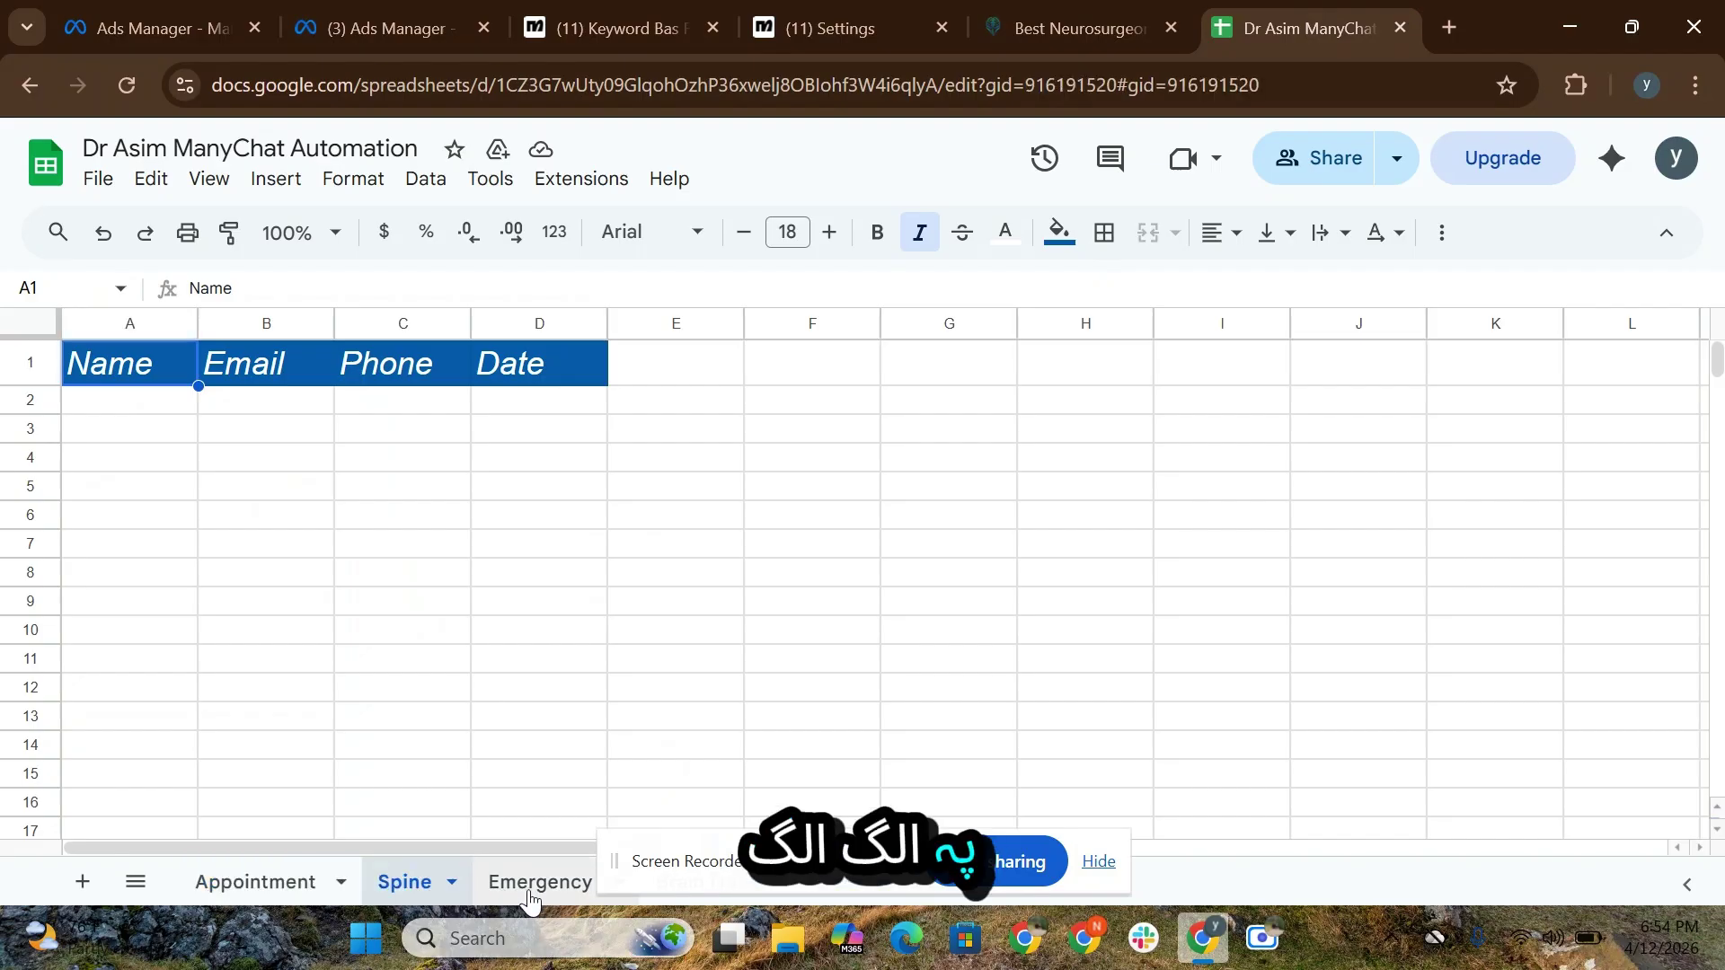
{"action": "left_click", "coordinate": [535, 885]}
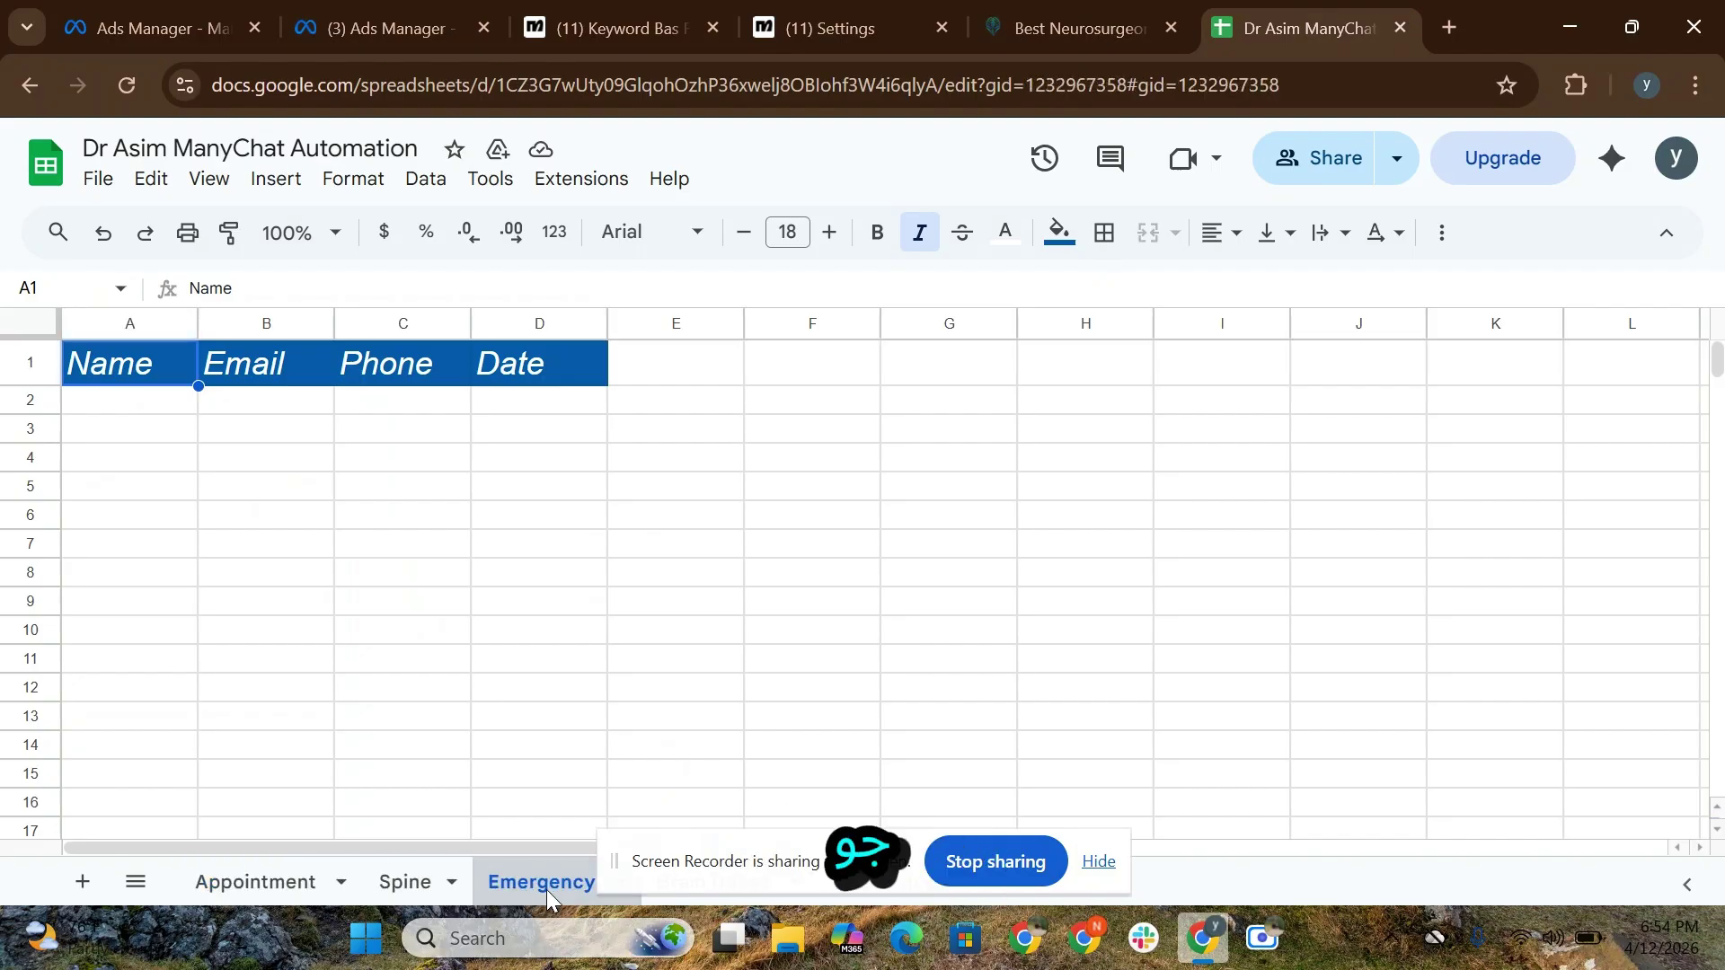
{"action": "left_click", "coordinate": [404, 882]}
{"action": "left_click", "coordinate": [266, 884]}
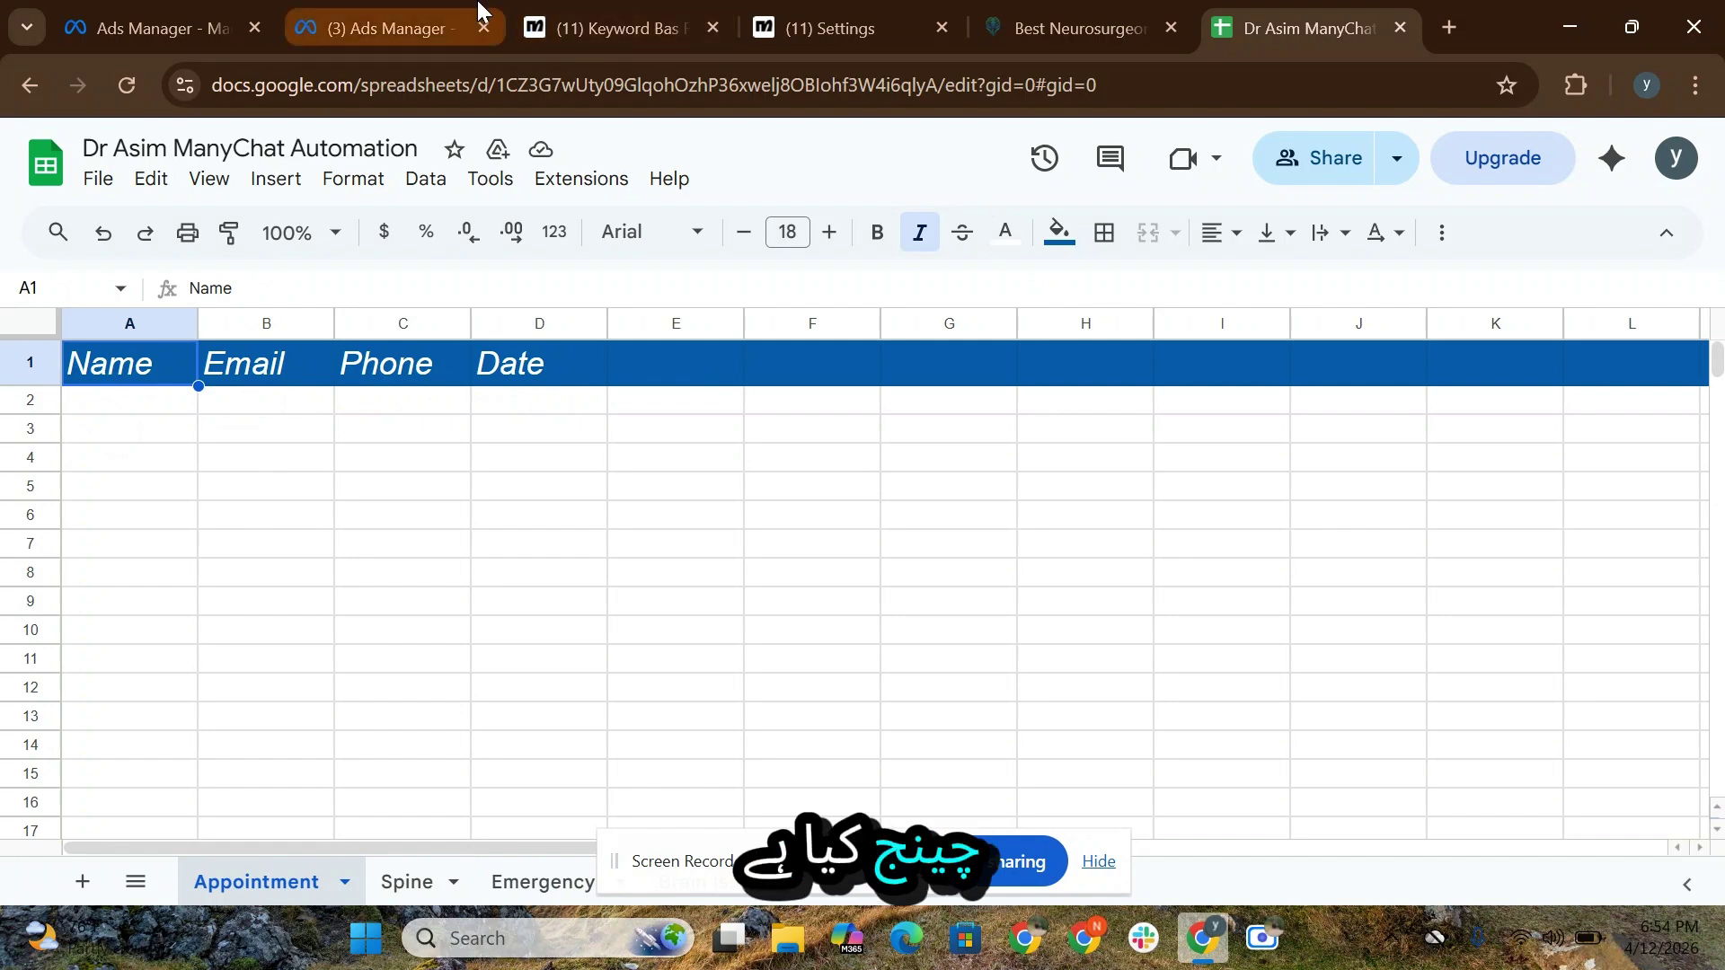
Step: Return to the ManyChat flow and examine the Main menu button in Send Message #8 at the end of a branch
{"action": "left_click", "coordinate": [604, 27]}
{"action": "left_click", "coordinate": [854, 537]}
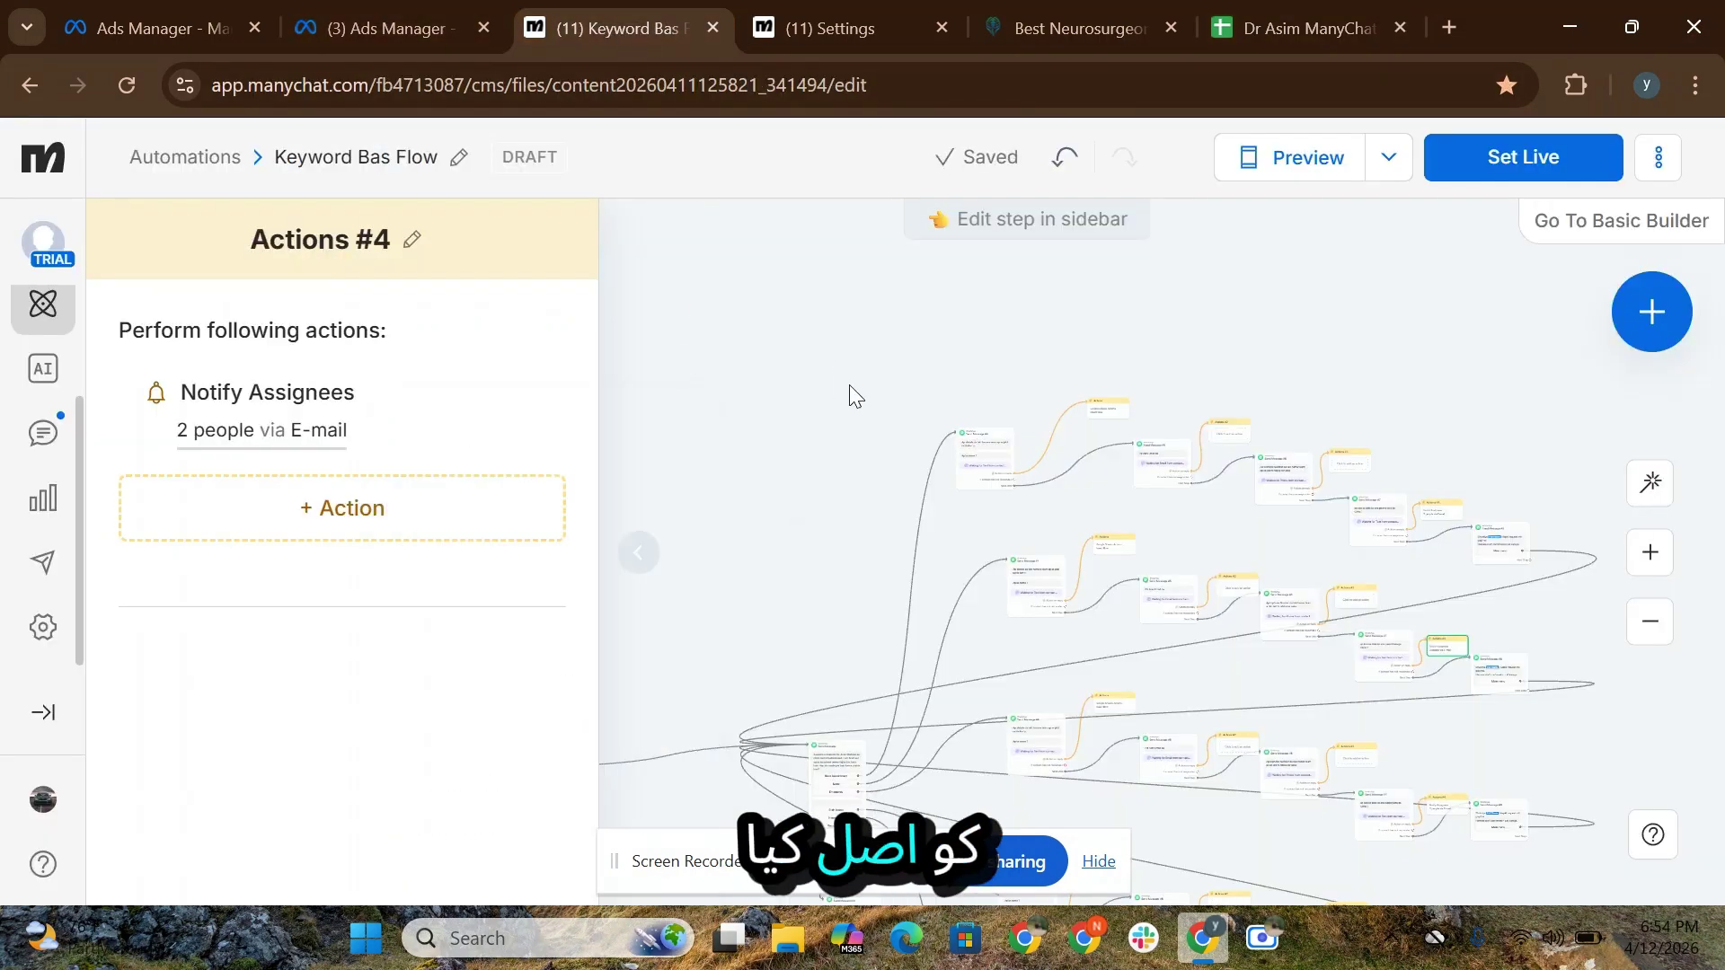
{"action": "scroll", "coordinate": [816, 512], "scroll_direction": "down", "scroll_amount": 3}
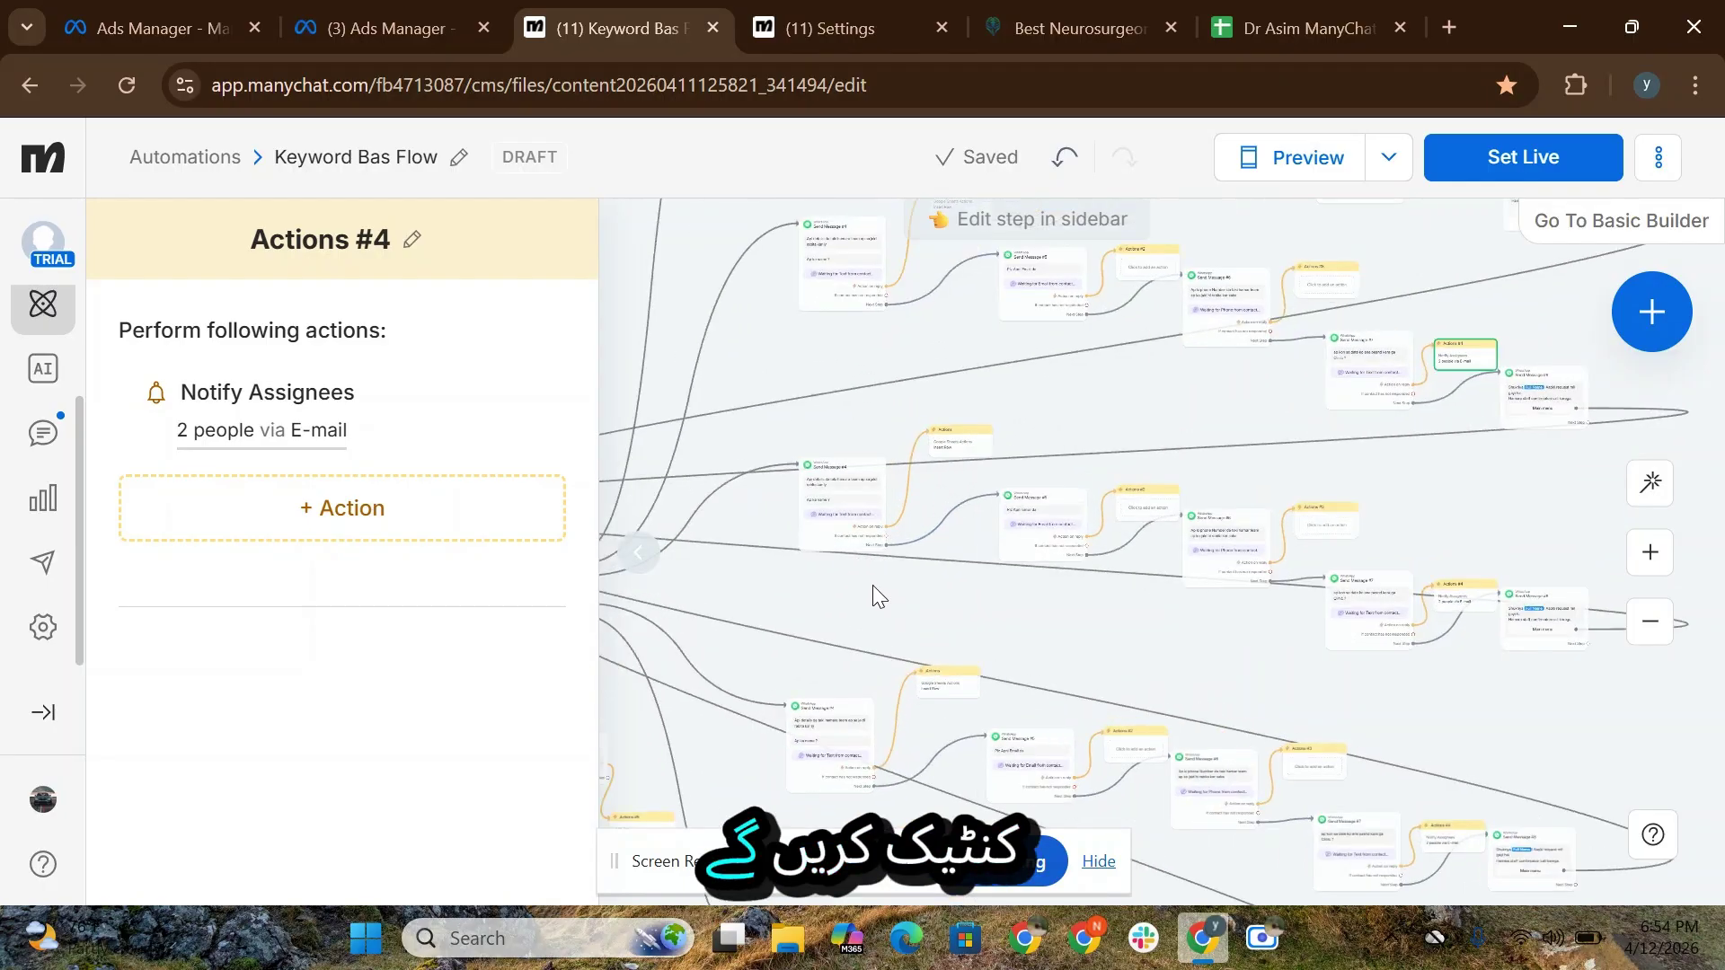
{"action": "scroll", "coordinate": [870, 582], "scroll_direction": "up", "scroll_amount": 5}
{"action": "scroll", "coordinate": [930, 558], "scroll_direction": "down", "scroll_amount": 10}
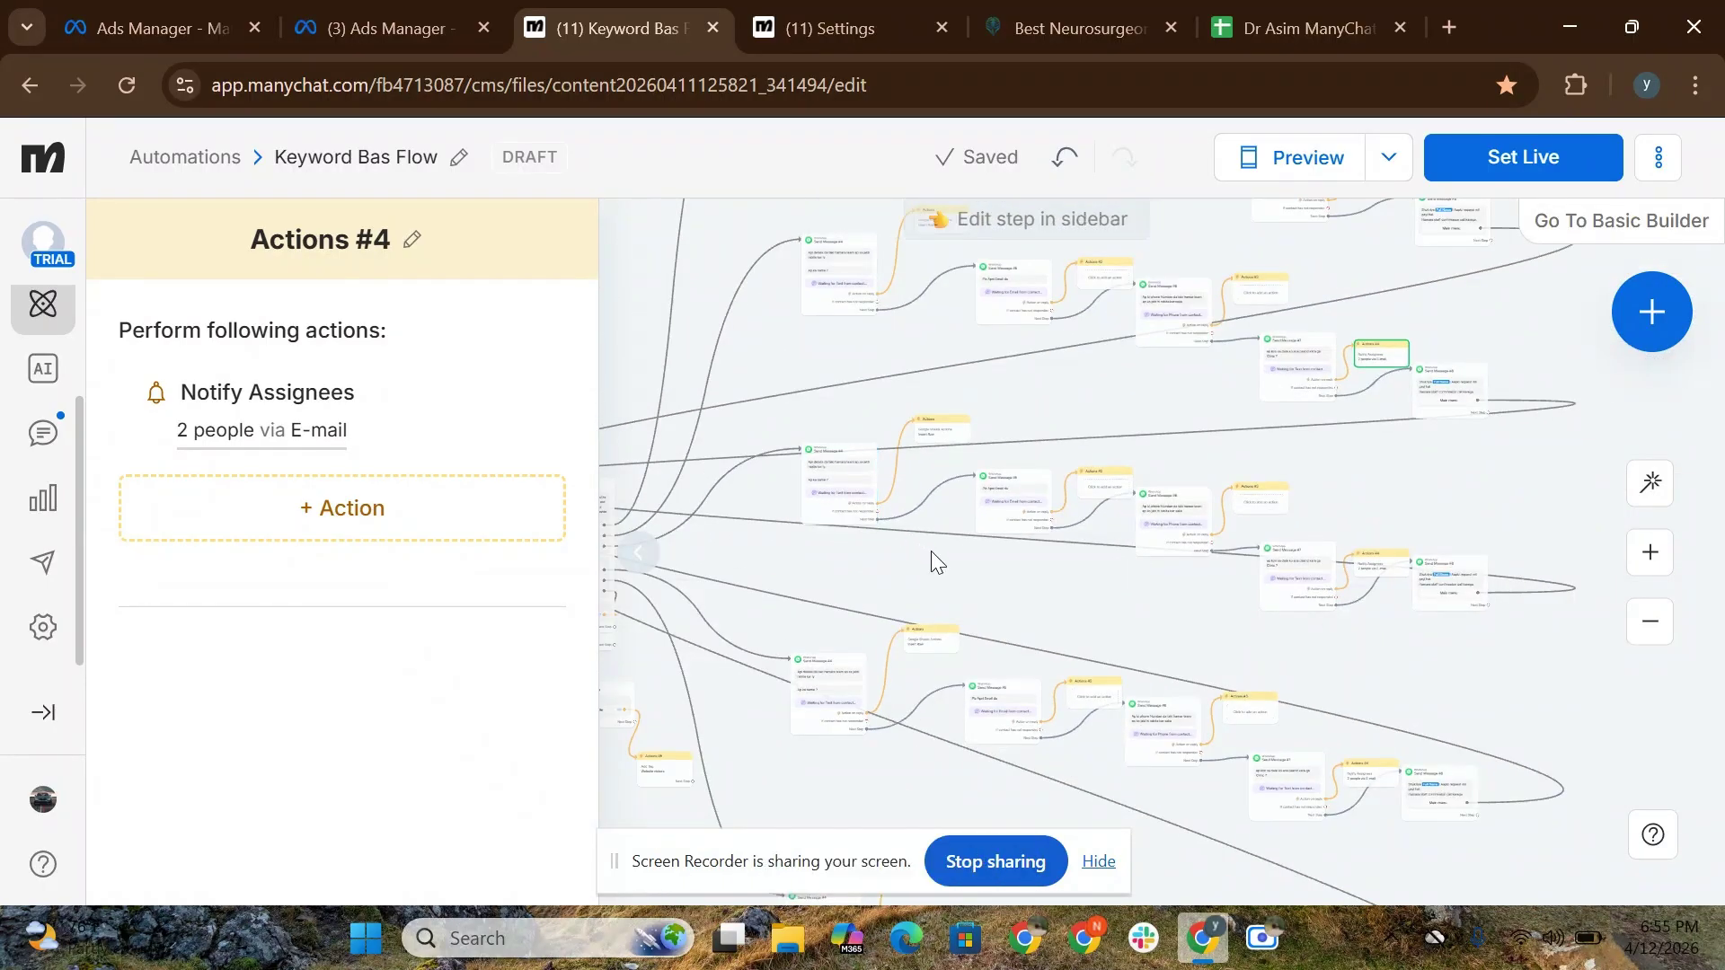
{"action": "scroll", "coordinate": [1123, 678], "scroll_direction": "up", "scroll_amount": 10}
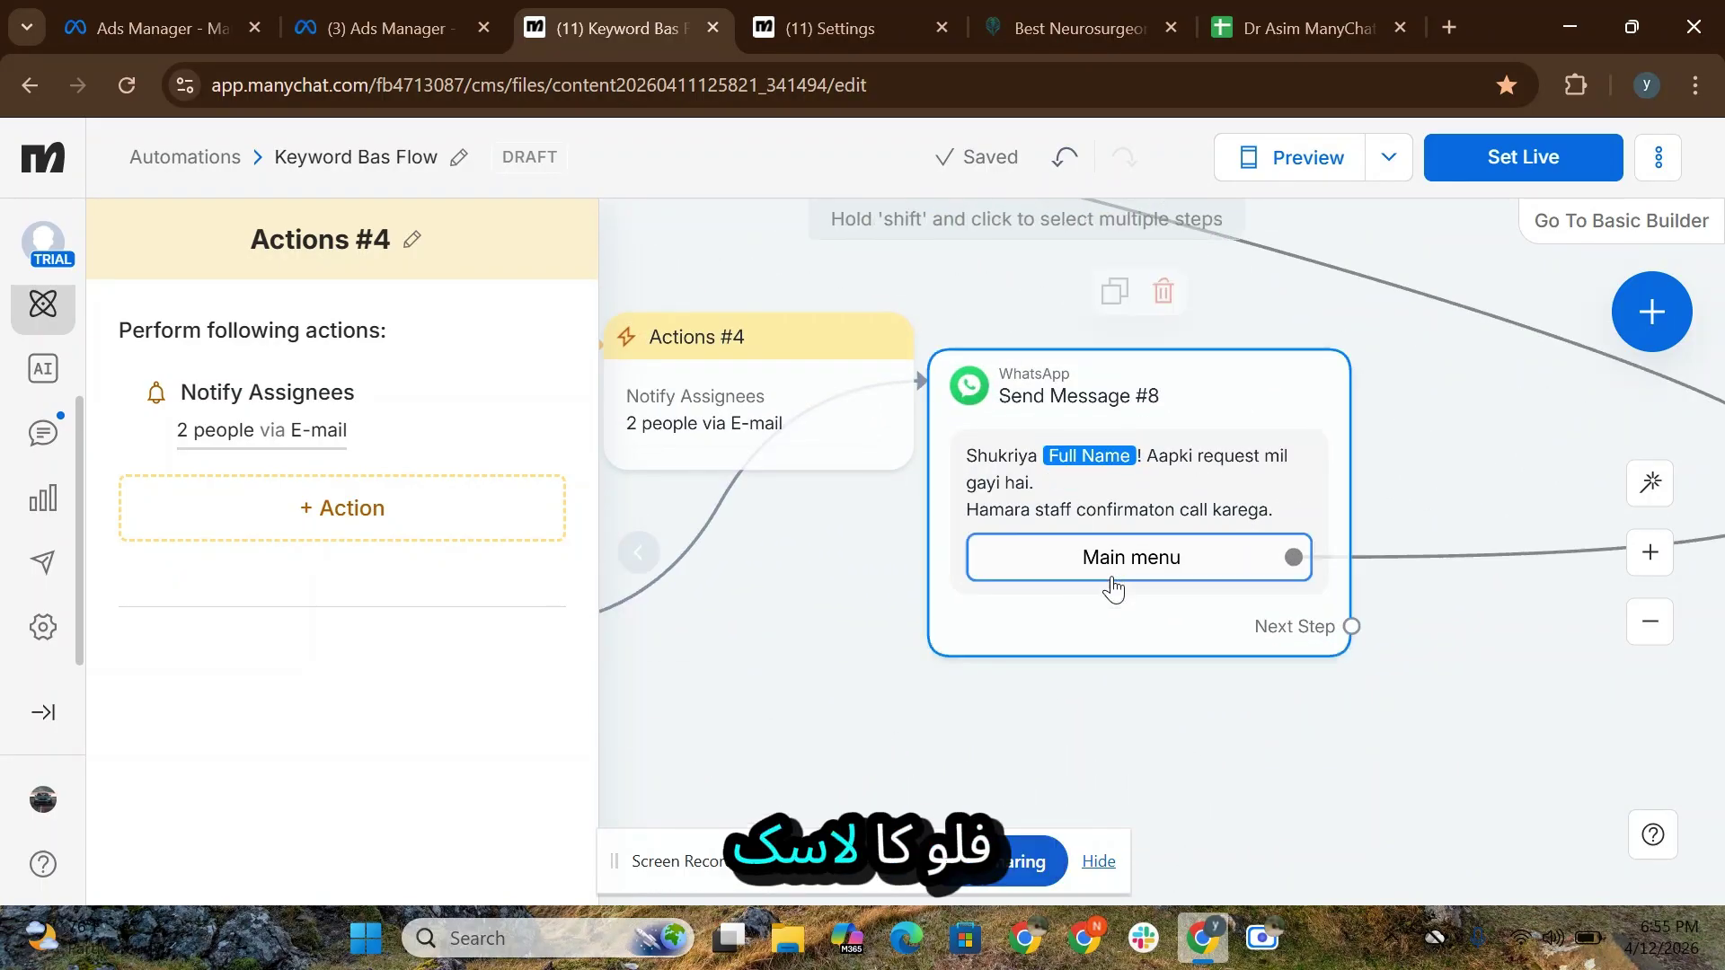
{"action": "key", "text": "ctrl+a"}
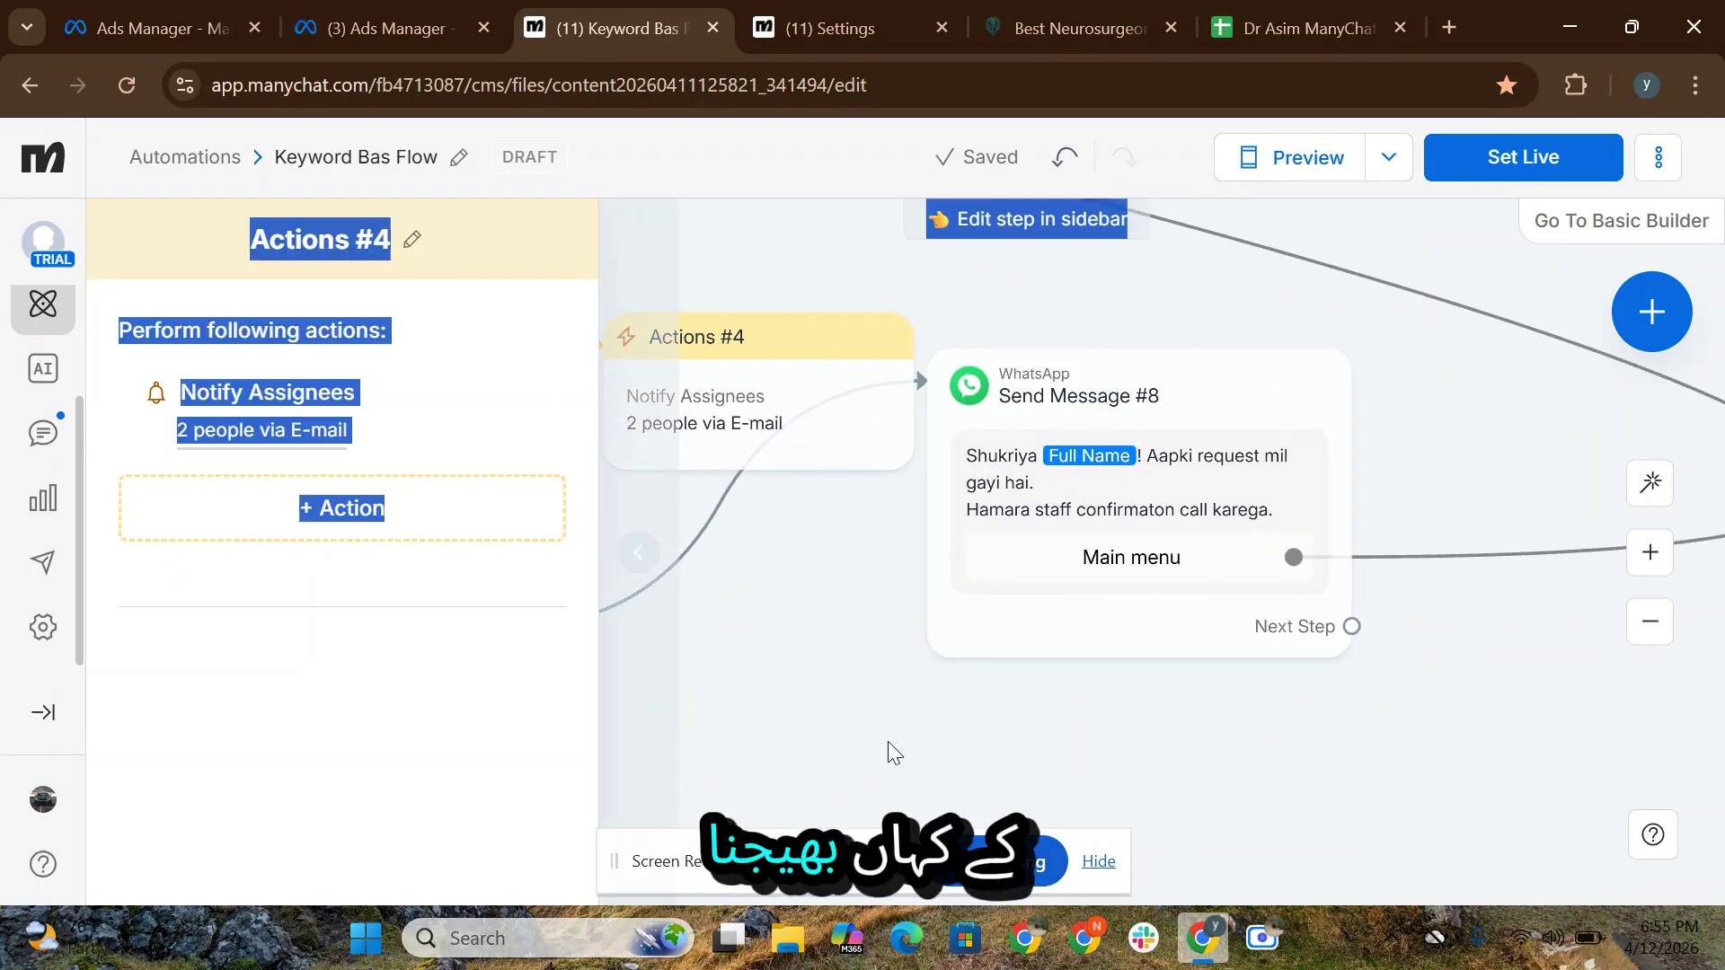
{"action": "left_click", "coordinate": [971, 678]}
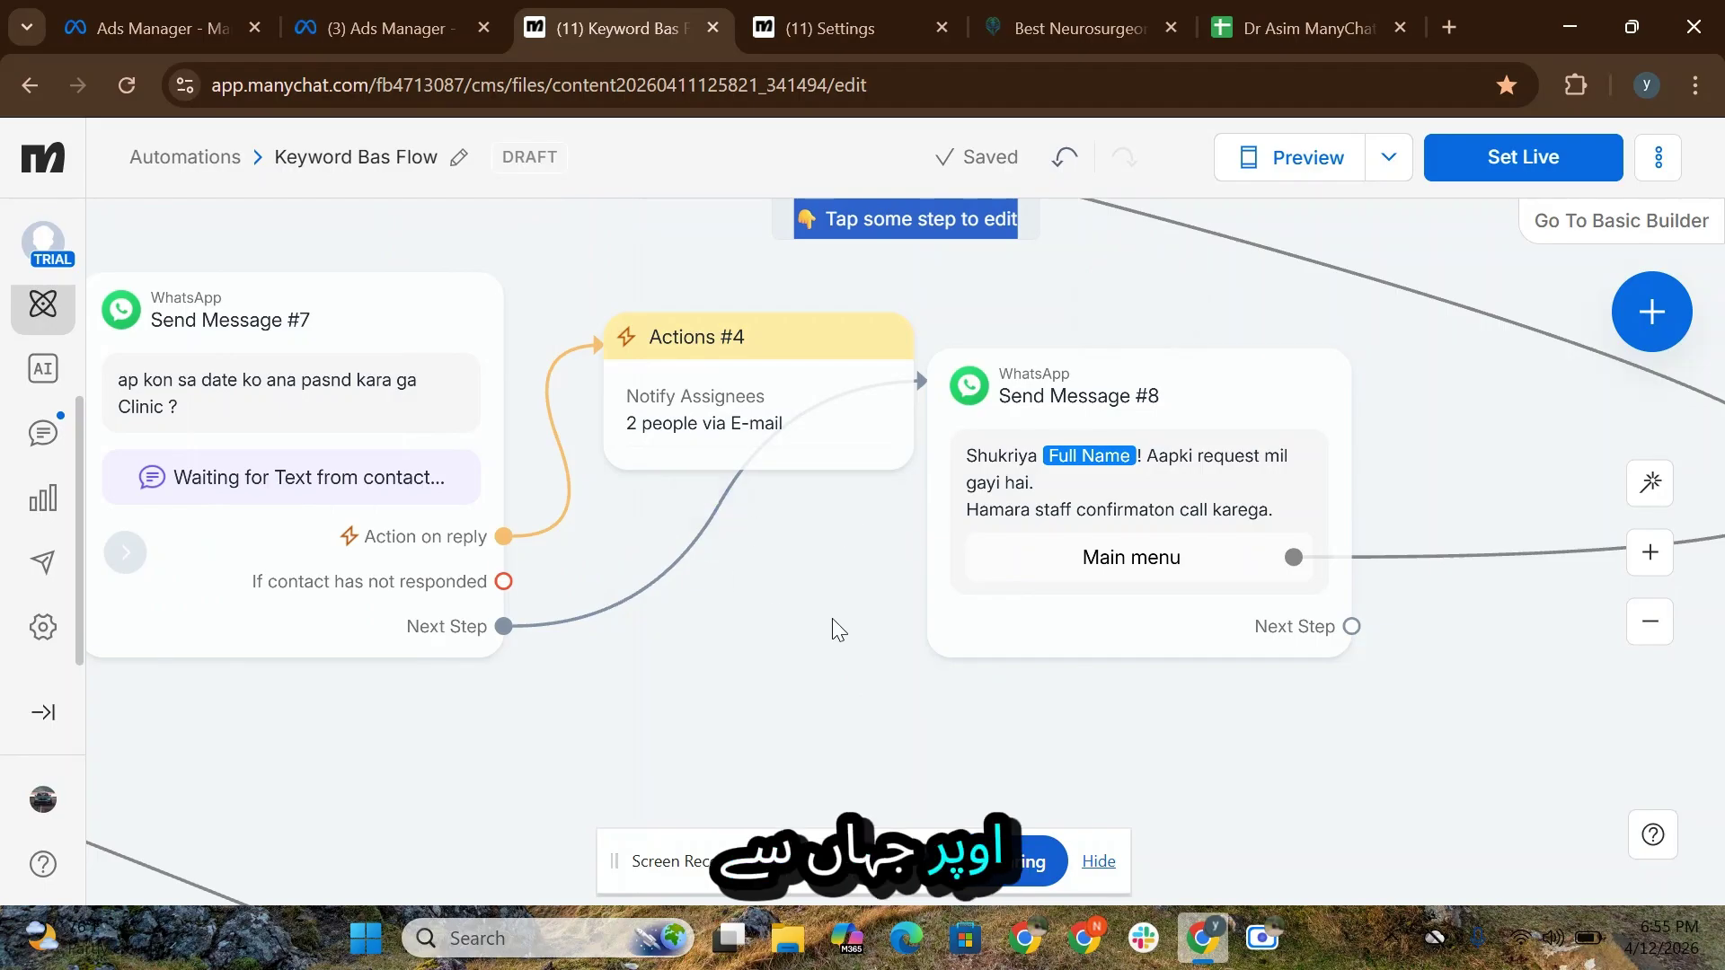
Step: Trace the flow back to the main Send Message and review its service options together with all connected branches
{"action": "scroll", "coordinate": [553, 646], "scroll_direction": "left", "scroll_amount": 10}
{"action": "scroll", "coordinate": [553, 647], "scroll_direction": "up", "scroll_amount": 3}
{"action": "scroll", "coordinate": [200, 662], "scroll_direction": "left", "scroll_amount": 15}
{"action": "scroll", "coordinate": [200, 662], "scroll_direction": "up", "scroll_amount": 2}
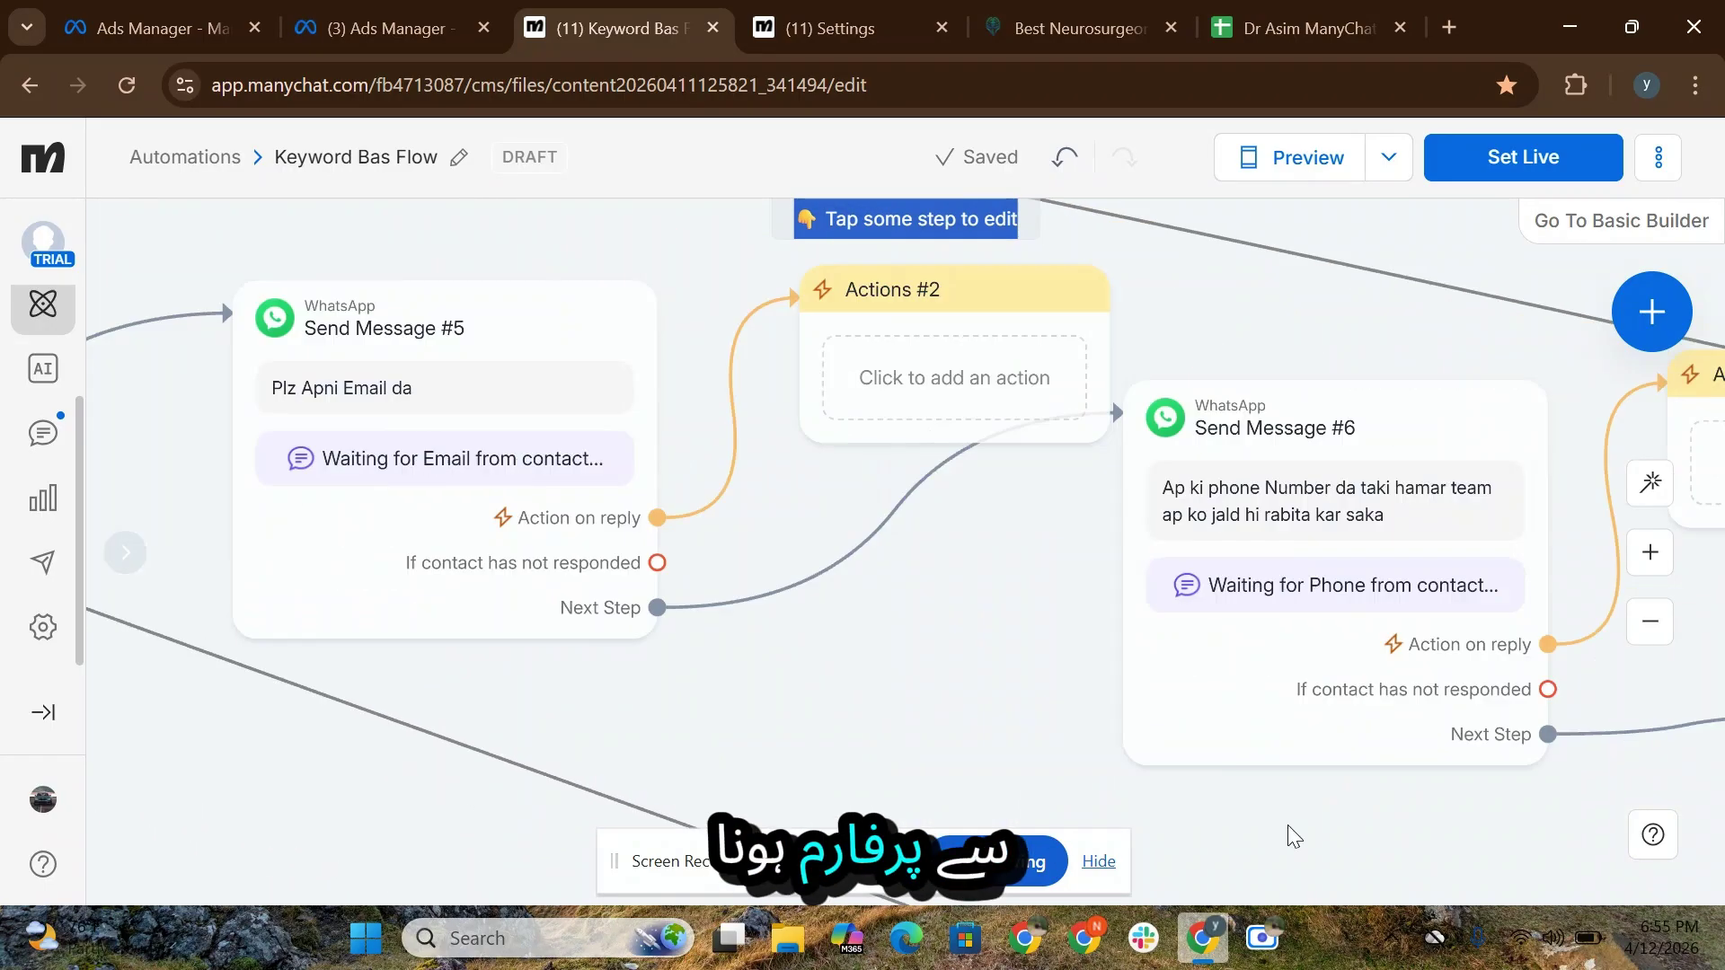
{"action": "scroll", "coordinate": [820, 663], "scroll_direction": "down", "scroll_amount": 3}
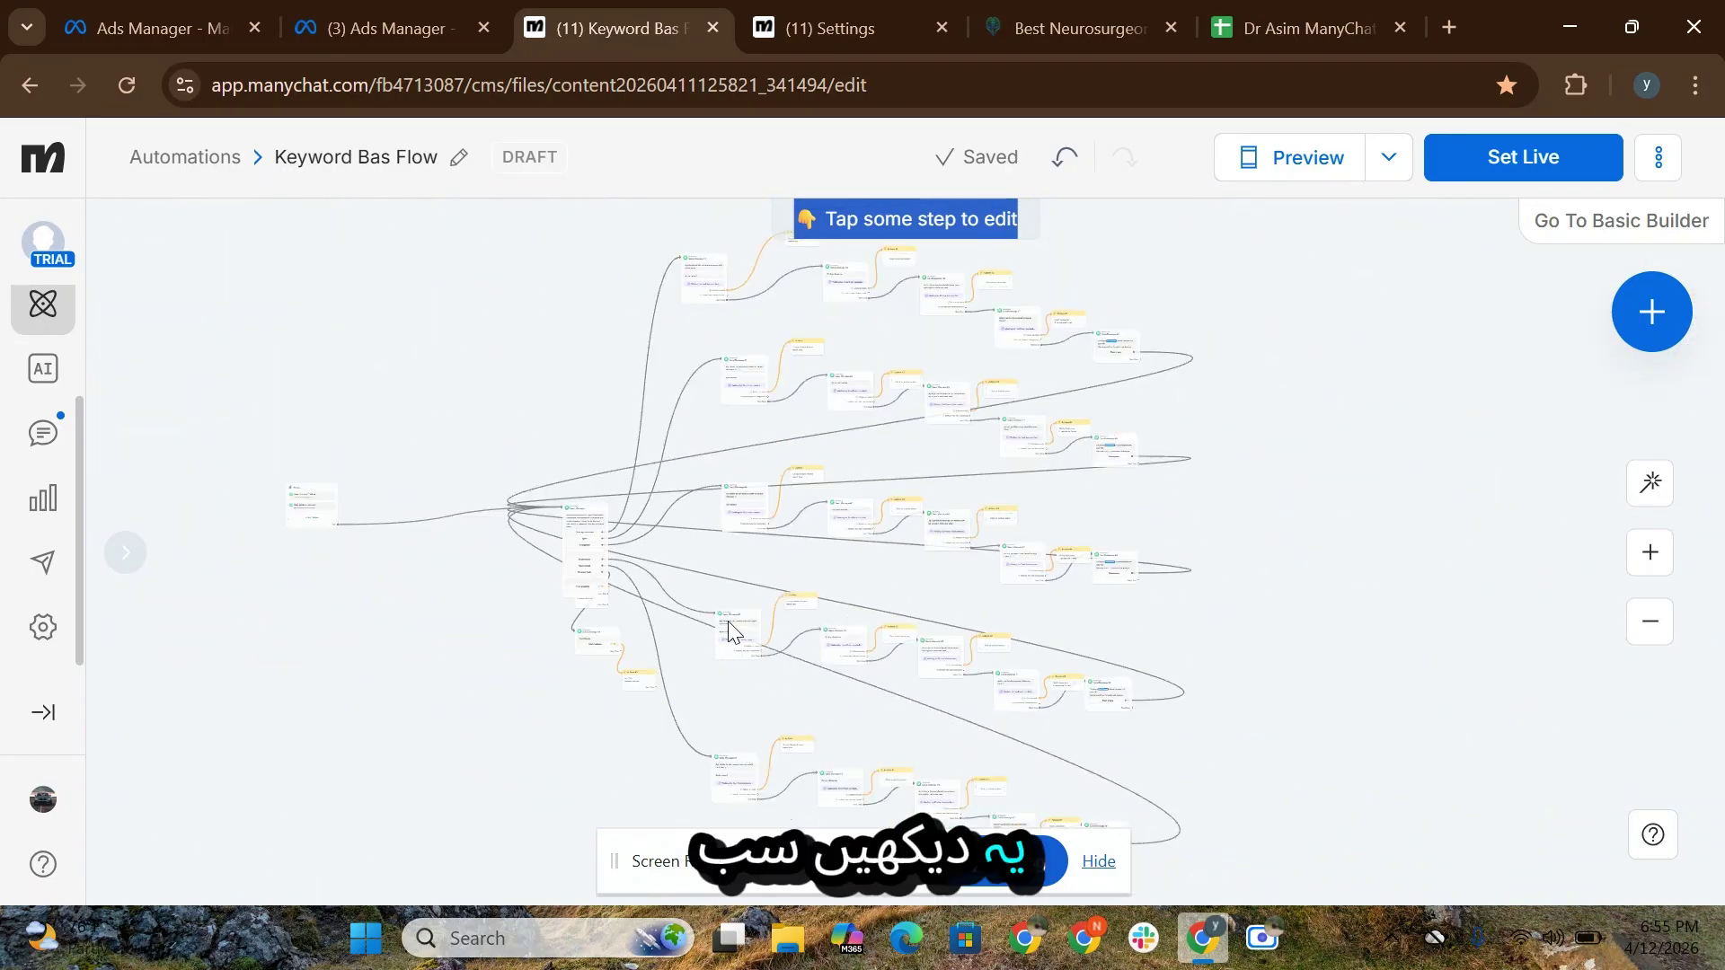
{"action": "scroll", "coordinate": [605, 558], "scroll_direction": "up", "scroll_amount": 5}
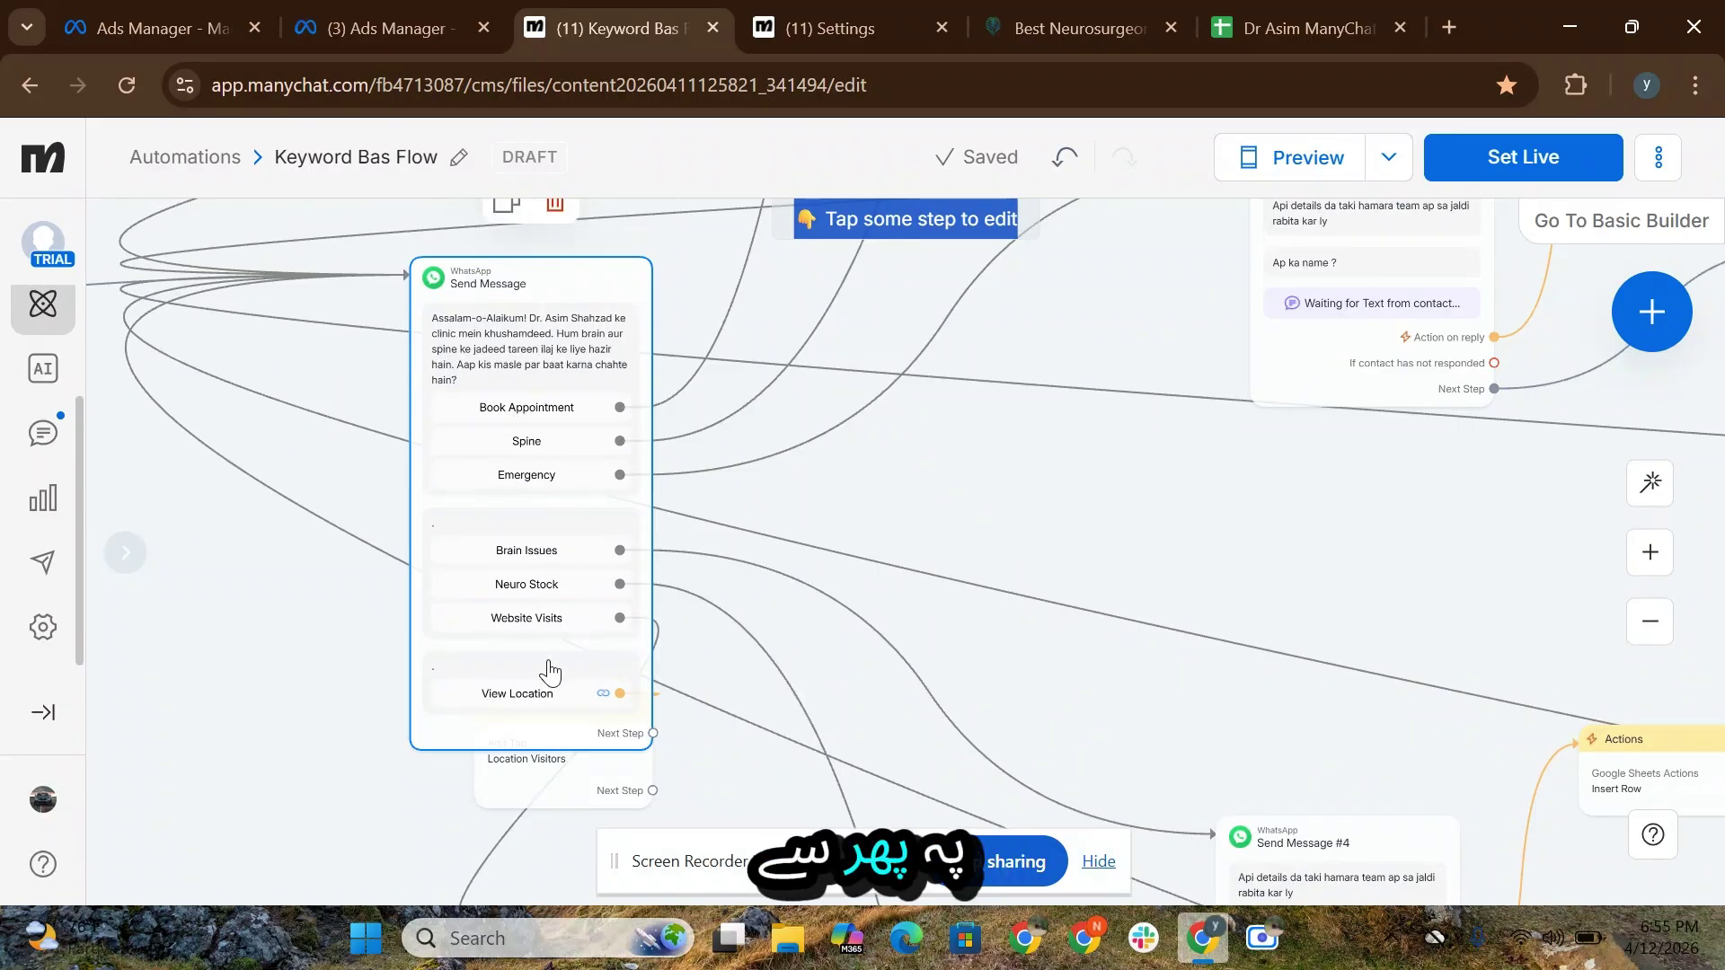
{"action": "scroll", "coordinate": [610, 656], "scroll_direction": "down", "scroll_amount": 6}
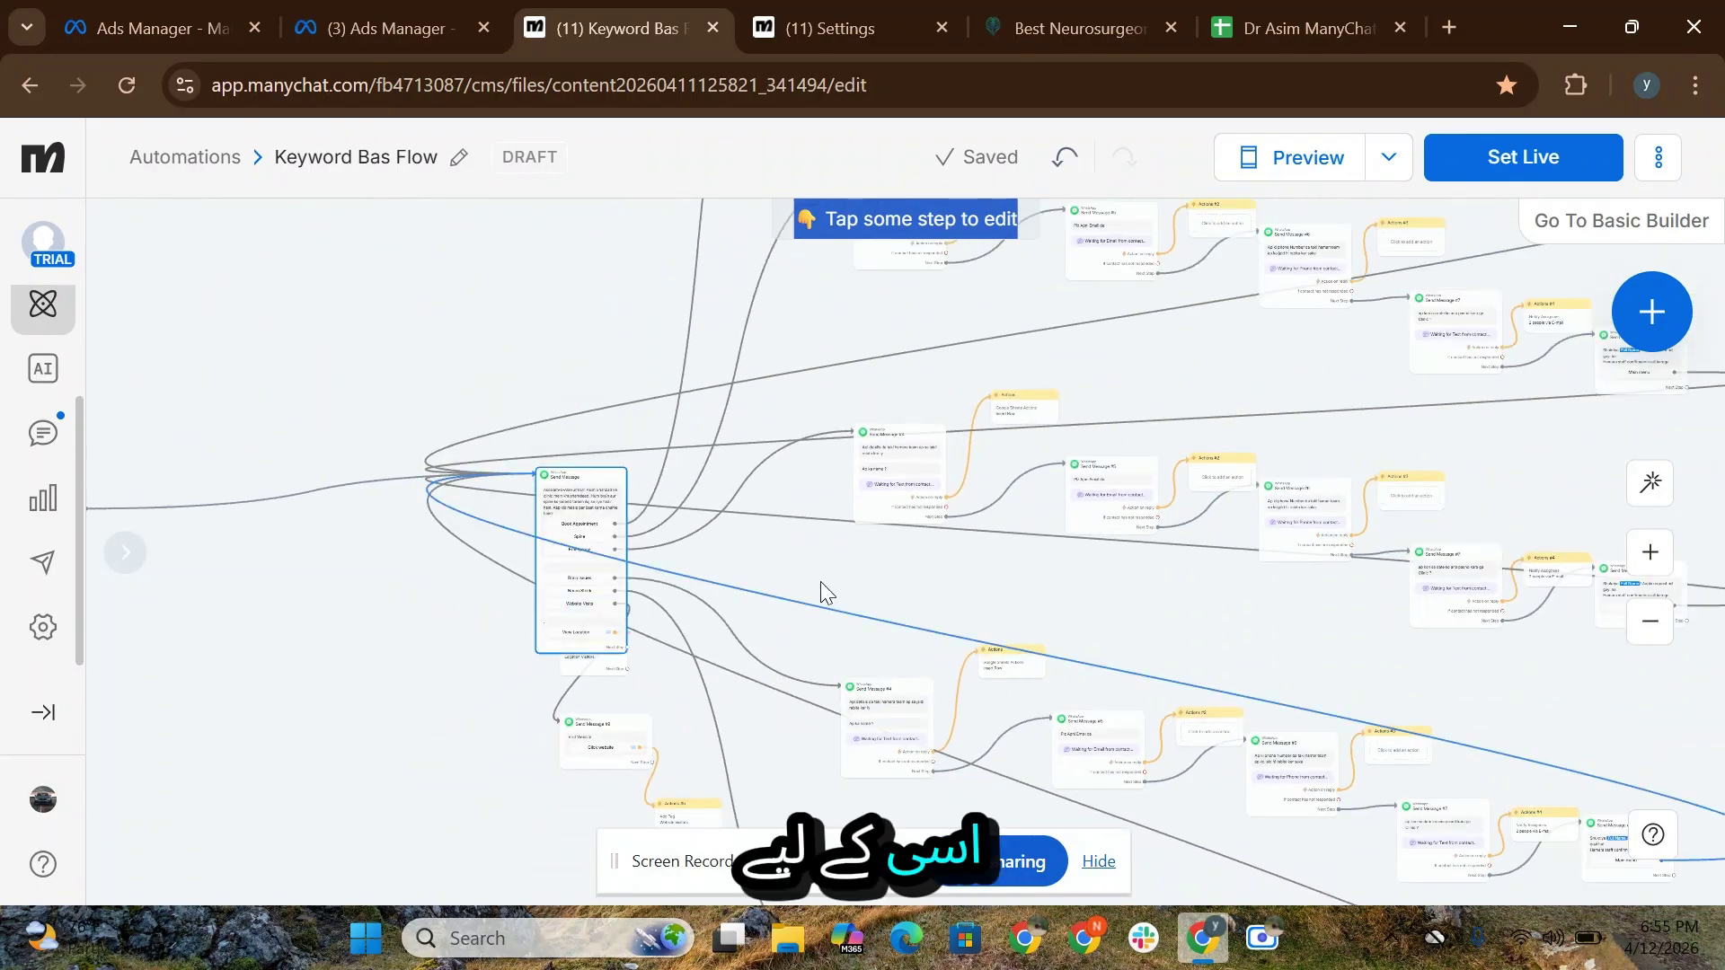
{"action": "scroll", "coordinate": [917, 575], "scroll_direction": "down", "scroll_amount": 3}
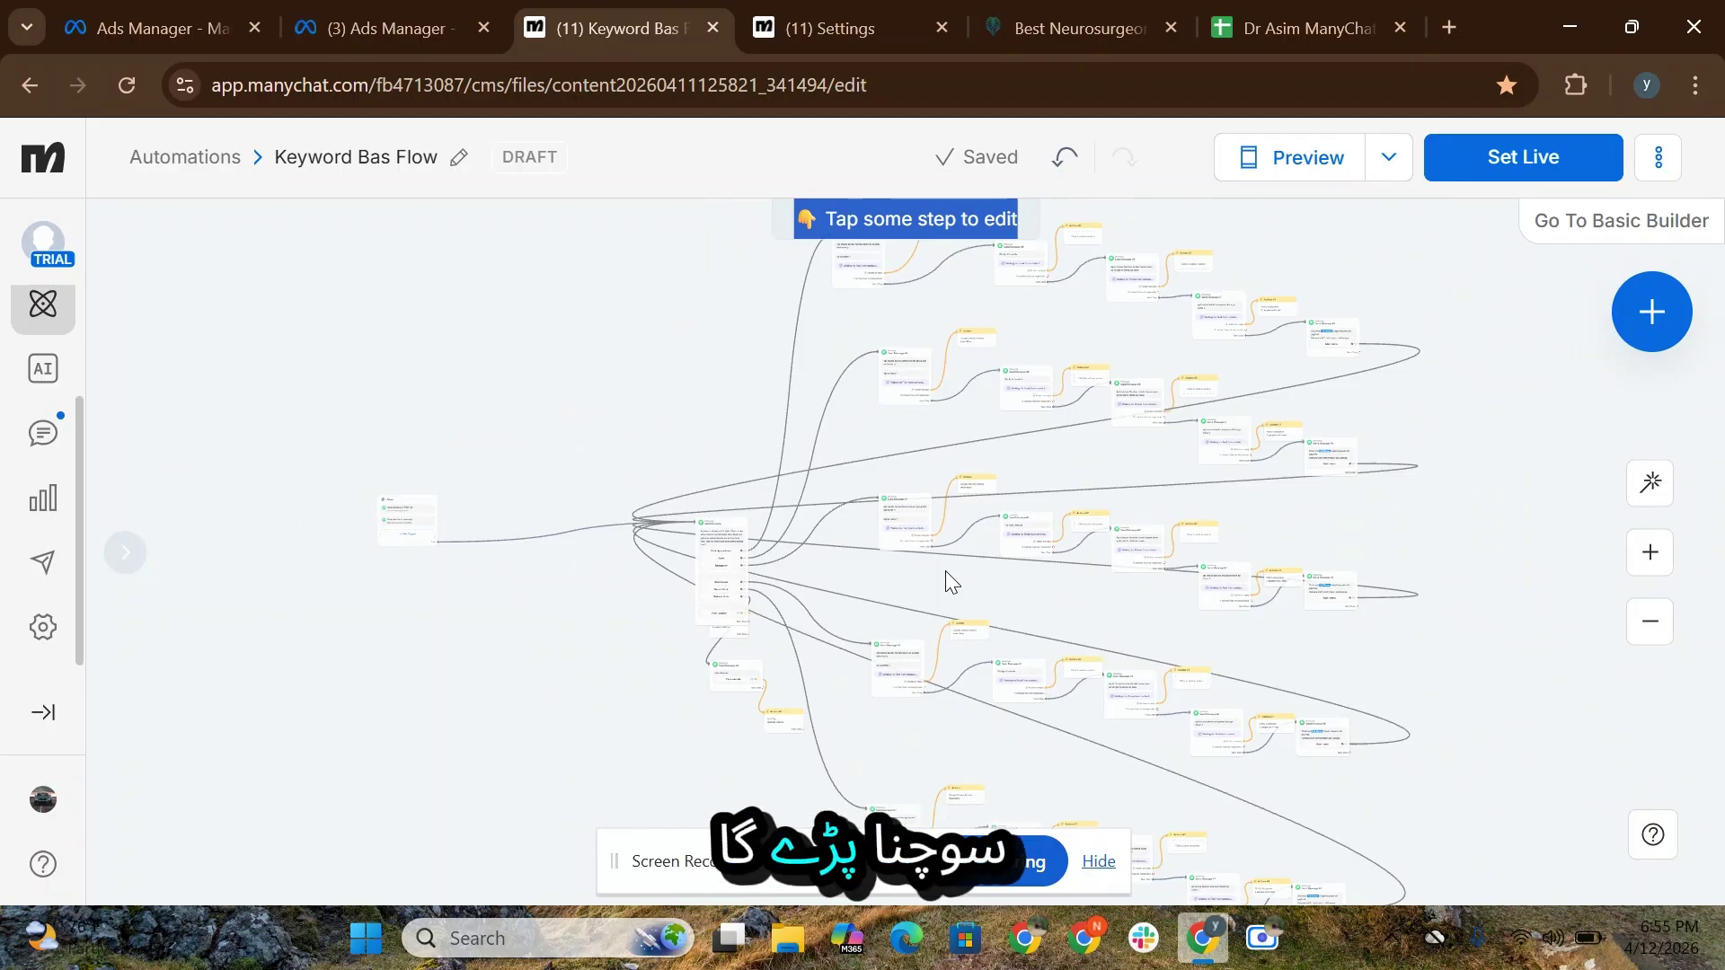
{"action": "scroll", "coordinate": [886, 508], "scroll_direction": "down", "scroll_amount": 3}
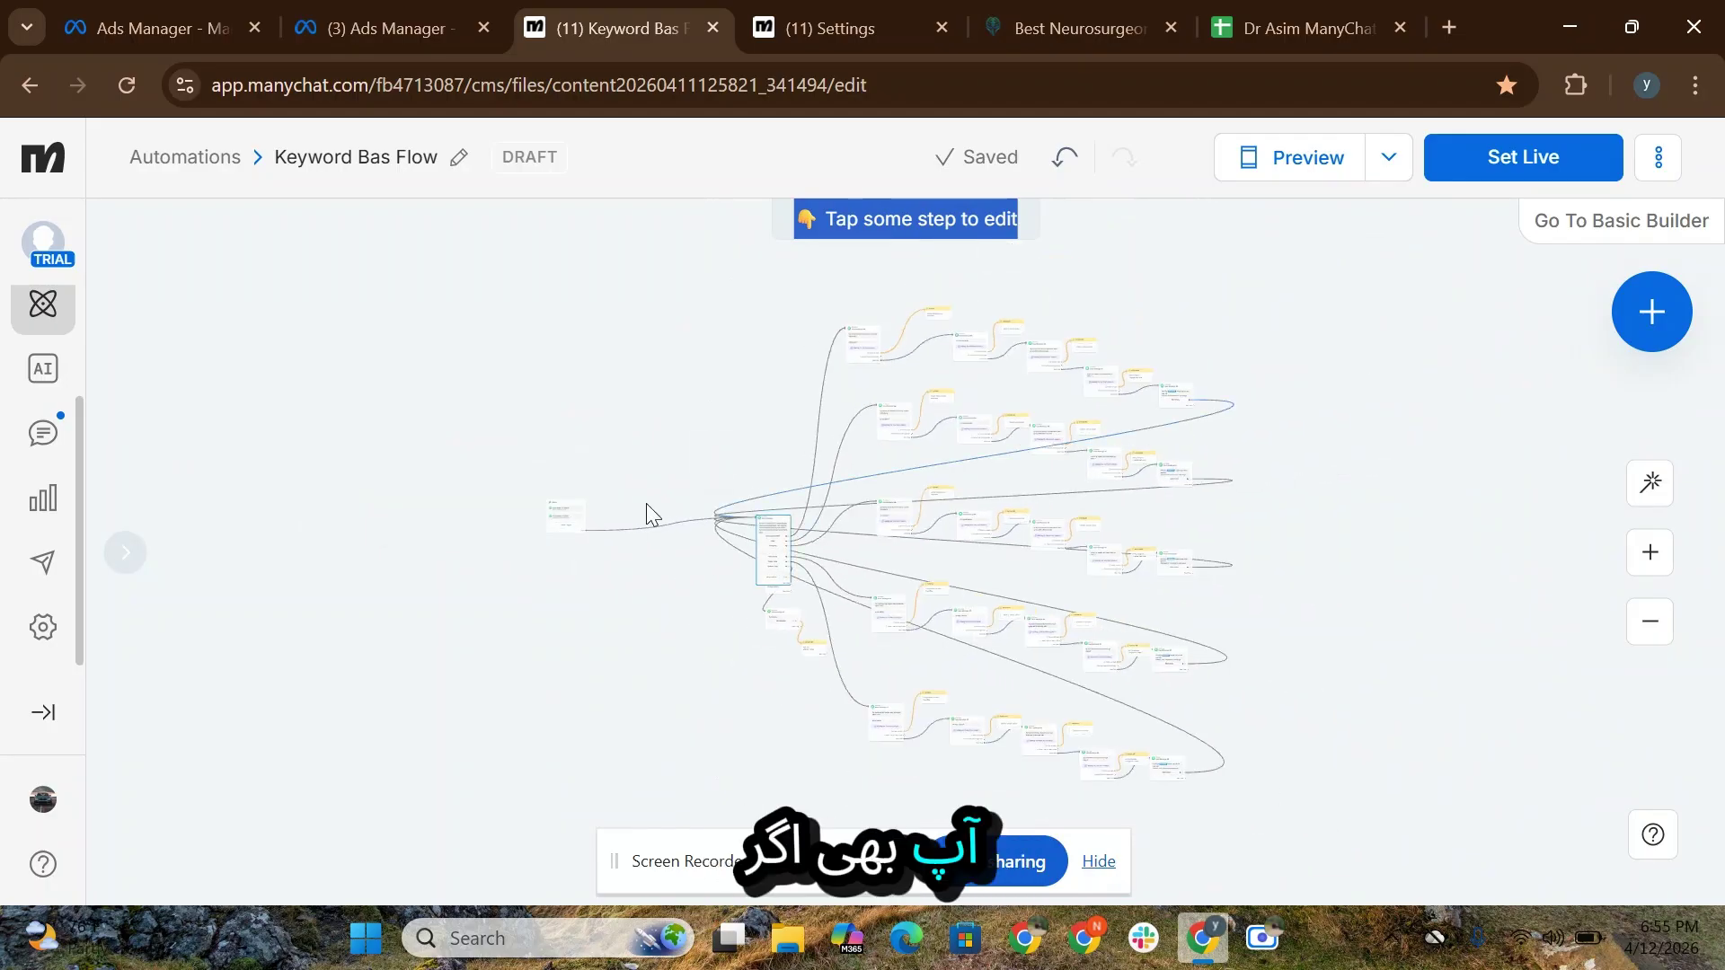
Step: Move the Actions #1 block with the Location Visitors tag clear of the main Send Message block, beside its View Location option
{"action": "scroll", "coordinate": [796, 602], "scroll_direction": "up", "scroll_amount": 3}
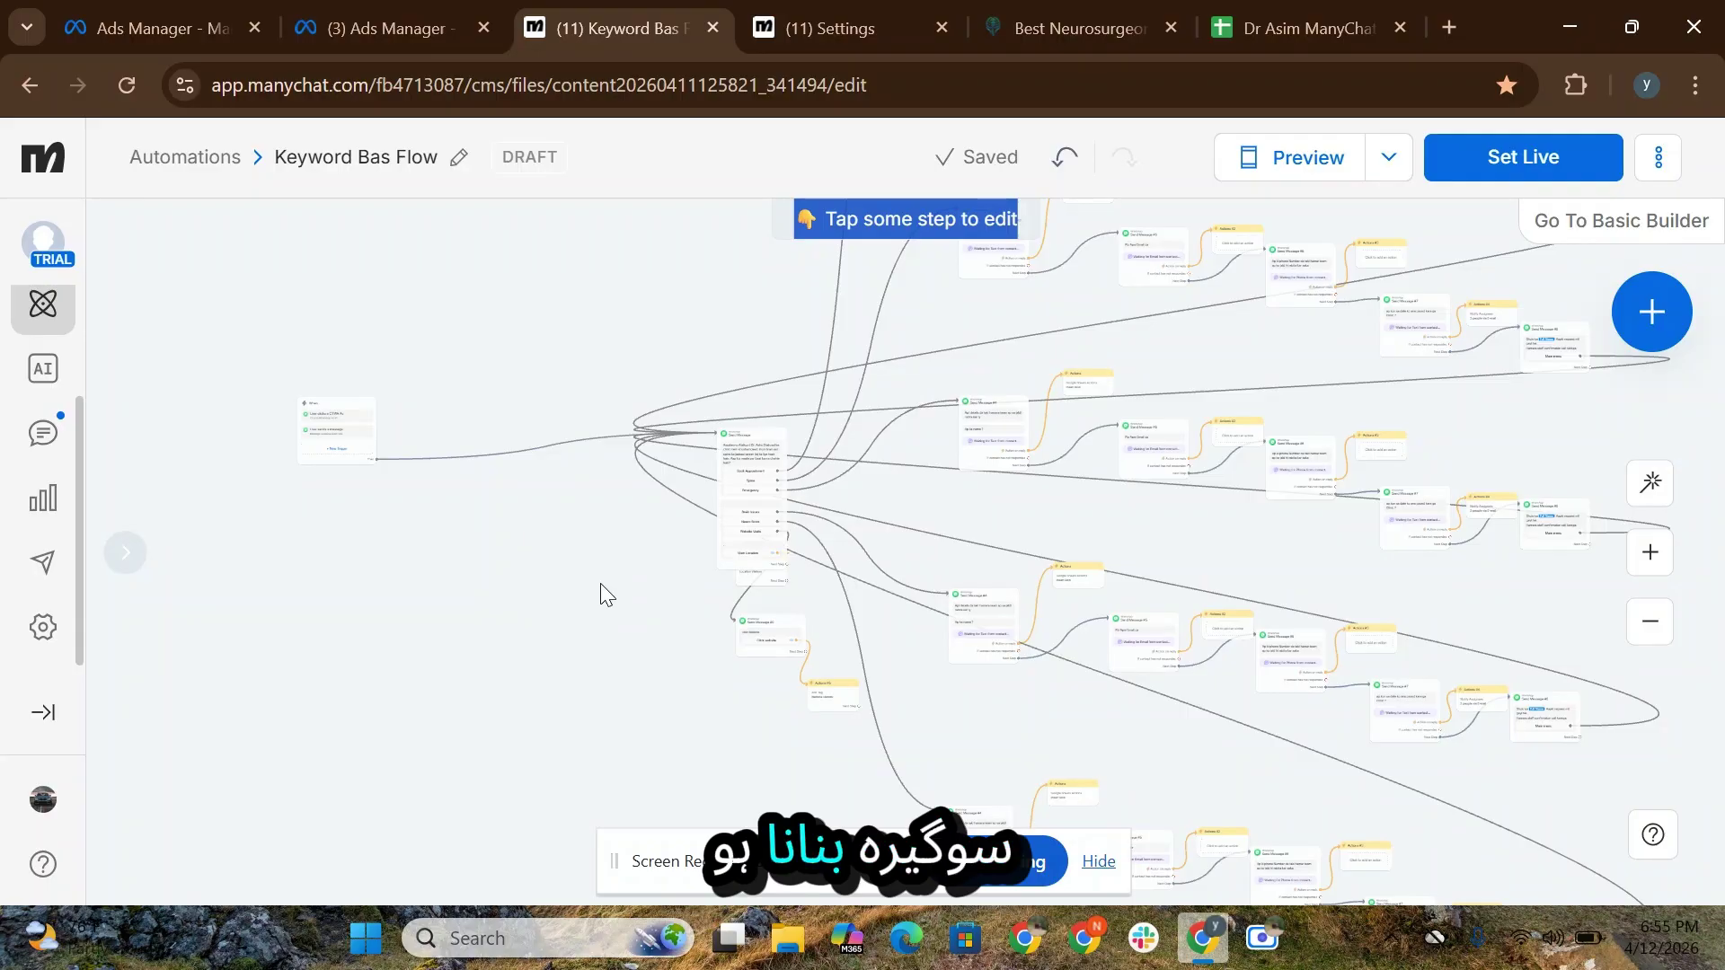
{"action": "scroll", "coordinate": [841, 575], "scroll_direction": "down", "scroll_amount": 3}
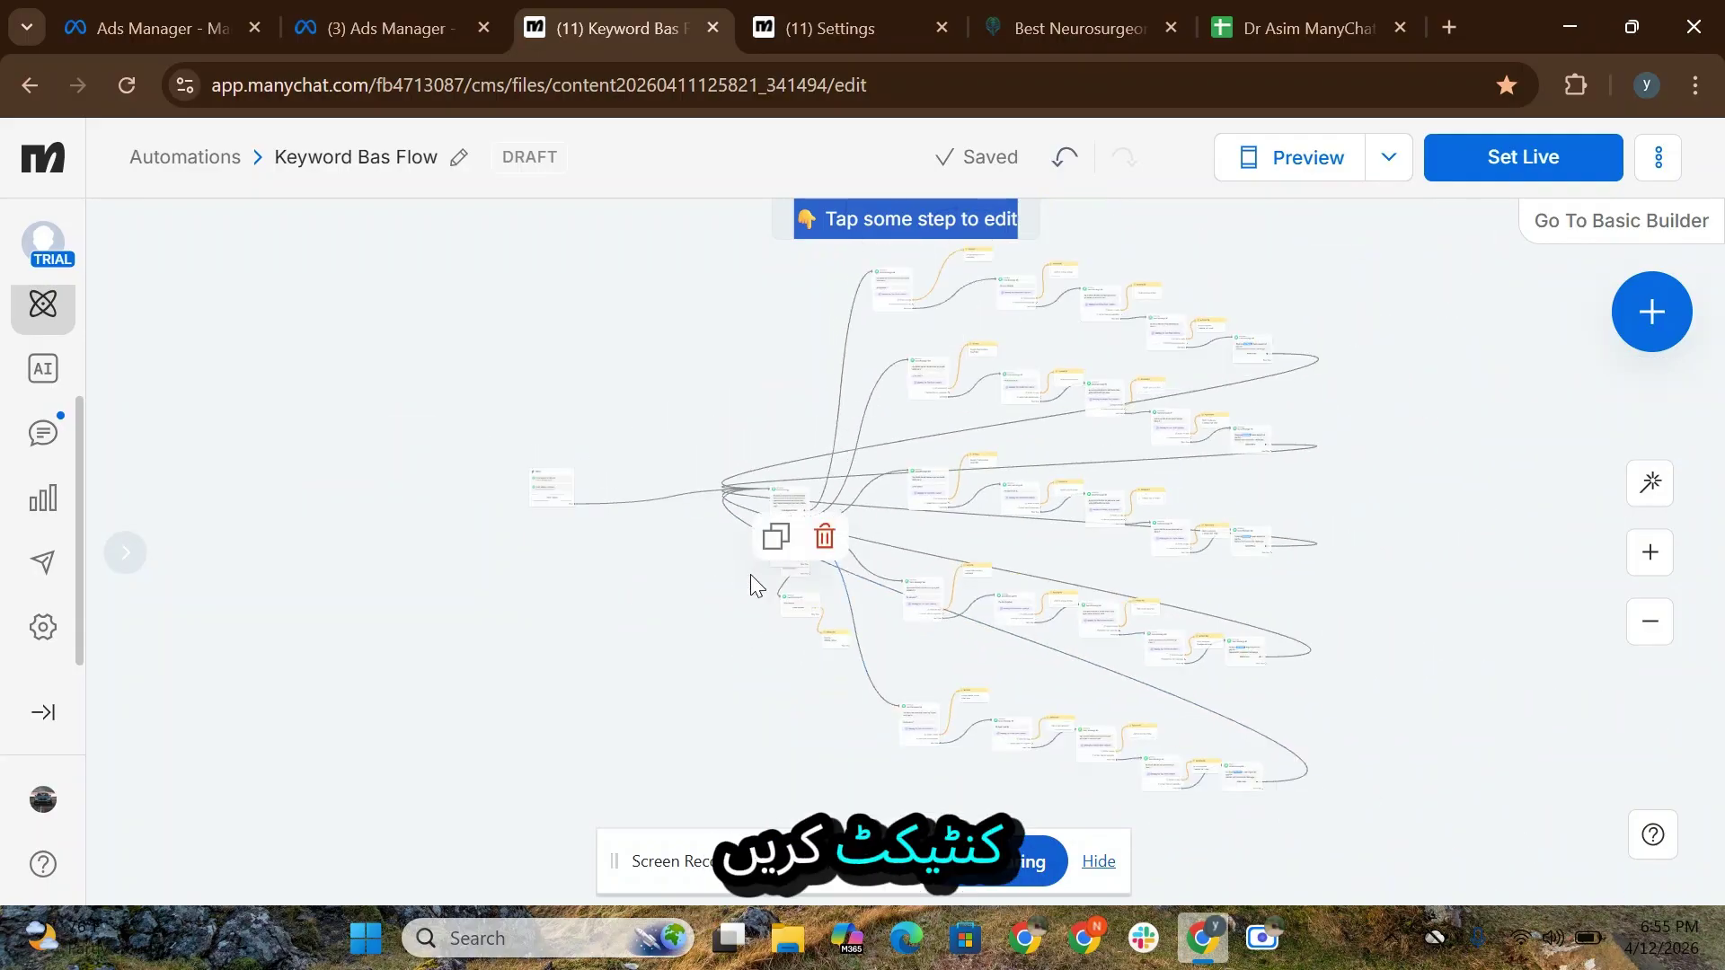
{"action": "scroll", "coordinate": [751, 575], "scroll_direction": "up", "scroll_amount": 5}
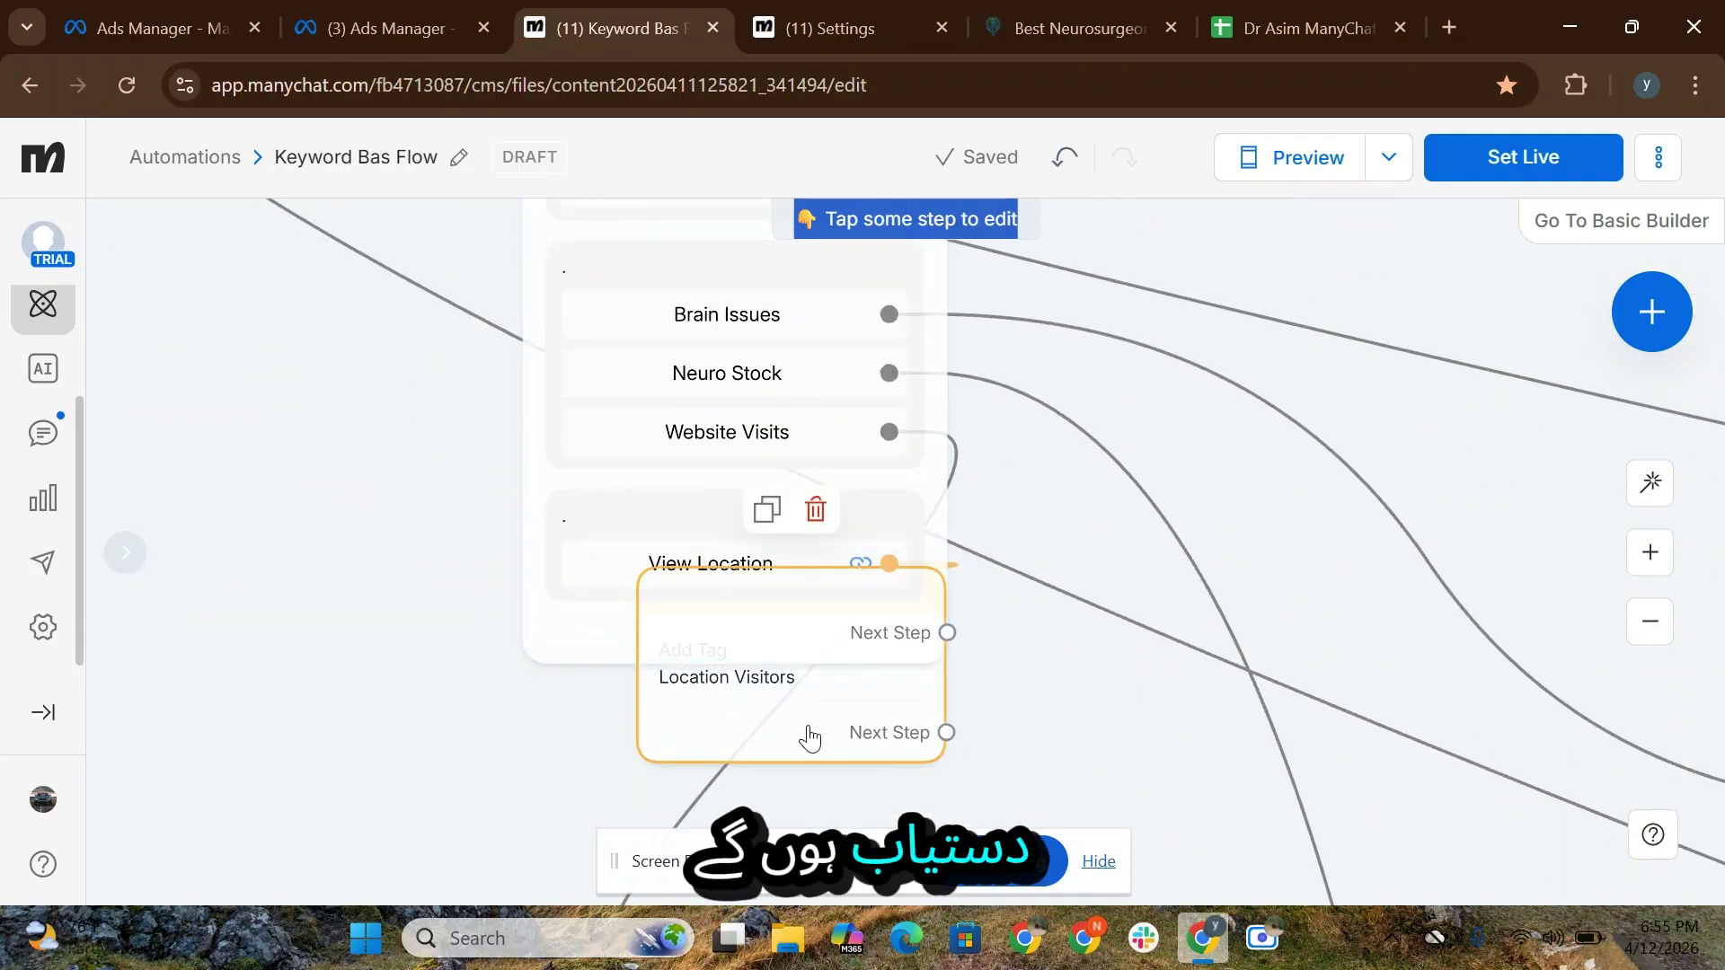
{"action": "left_click_drag", "start_coordinate": [809, 737], "coordinate": [1177, 733]}
{"action": "scroll", "coordinate": [1184, 440], "scroll_direction": "down", "scroll_amount": 3}
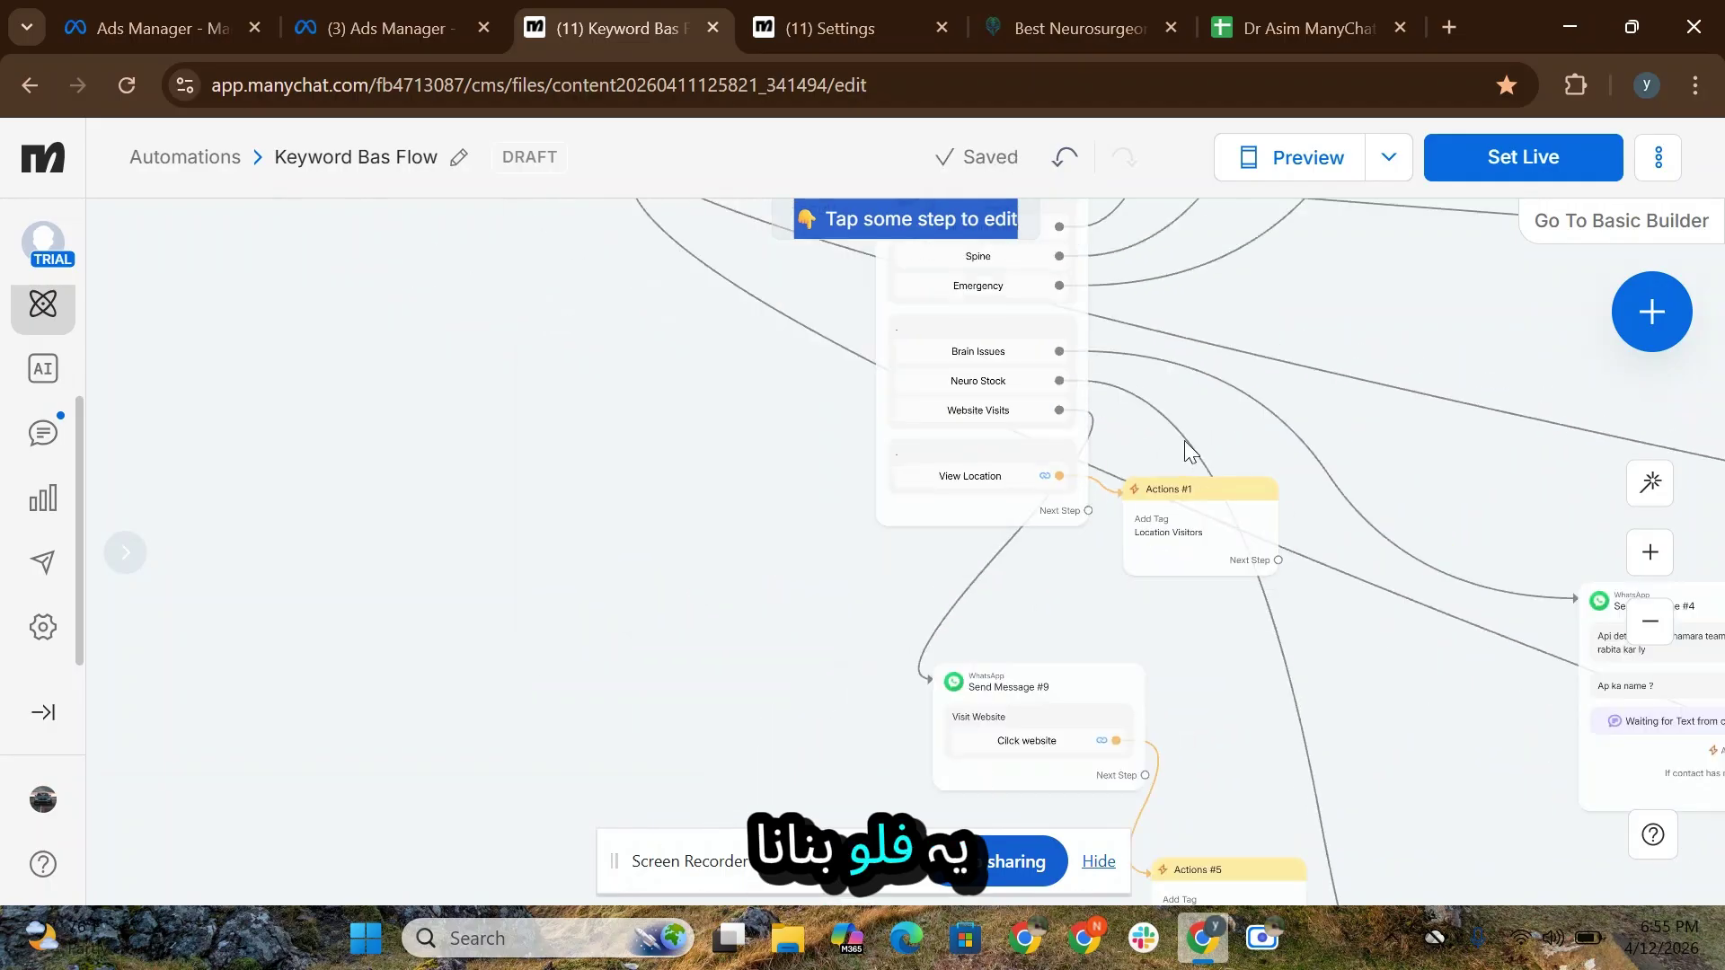
{"action": "scroll", "coordinate": [1184, 440], "scroll_direction": "down", "scroll_amount": 8}
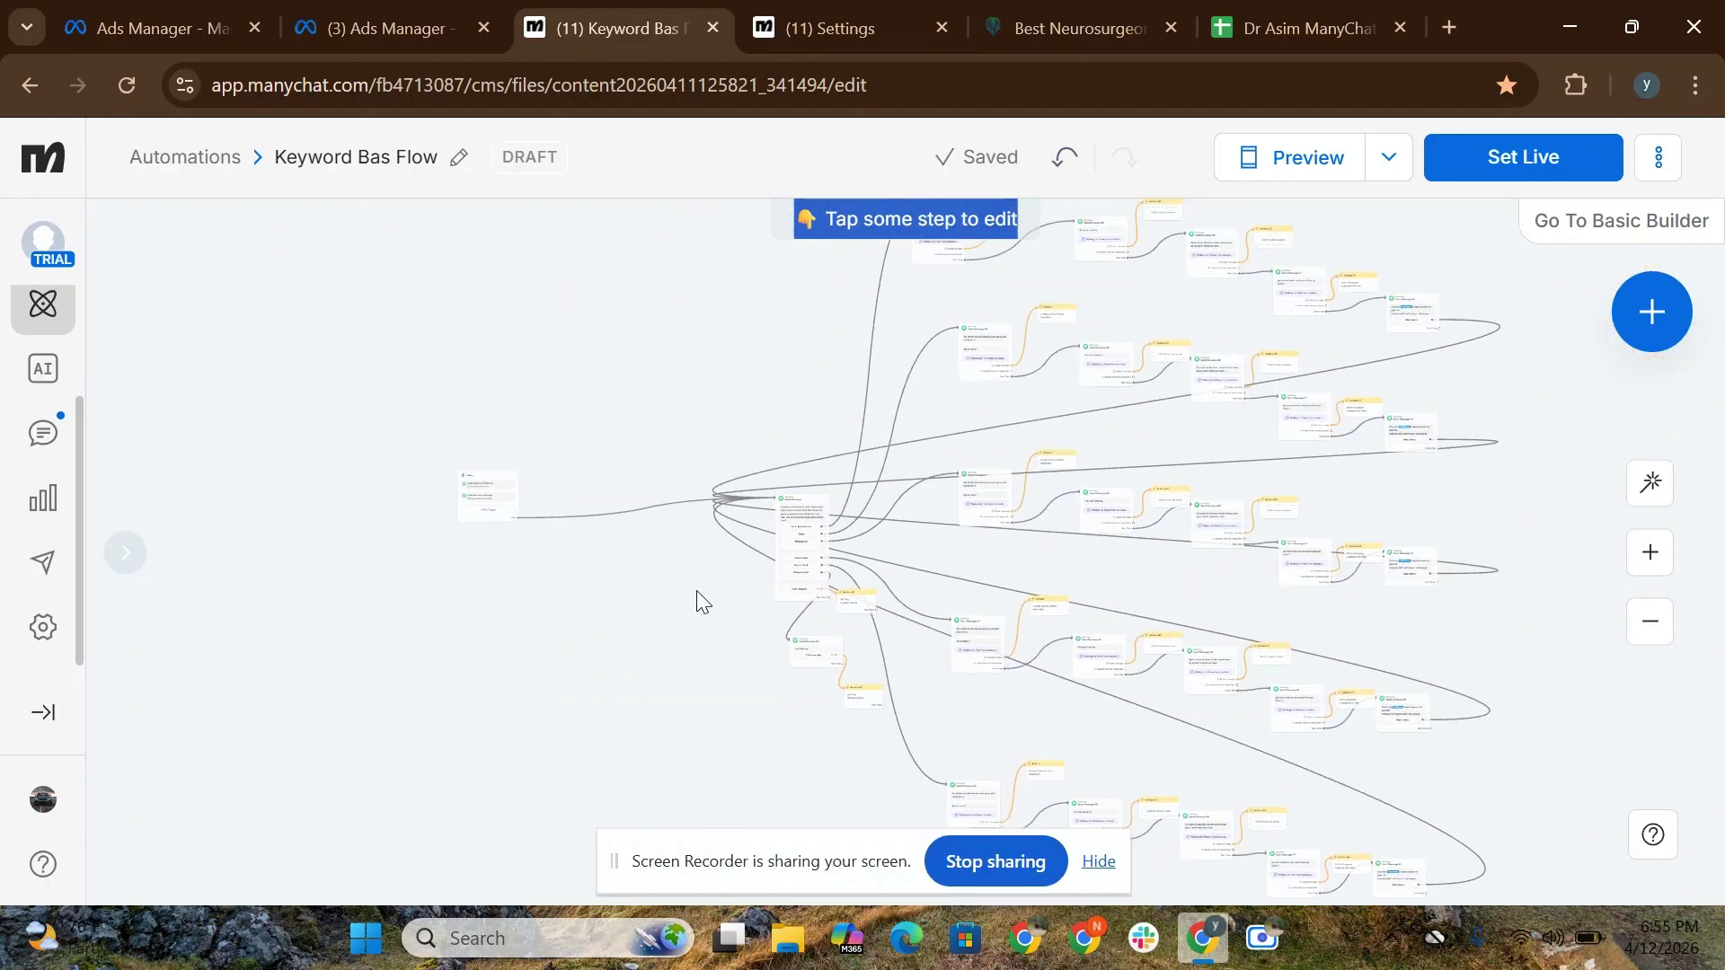
{"action": "scroll", "coordinate": [681, 526], "scroll_direction": "down", "scroll_amount": 2}
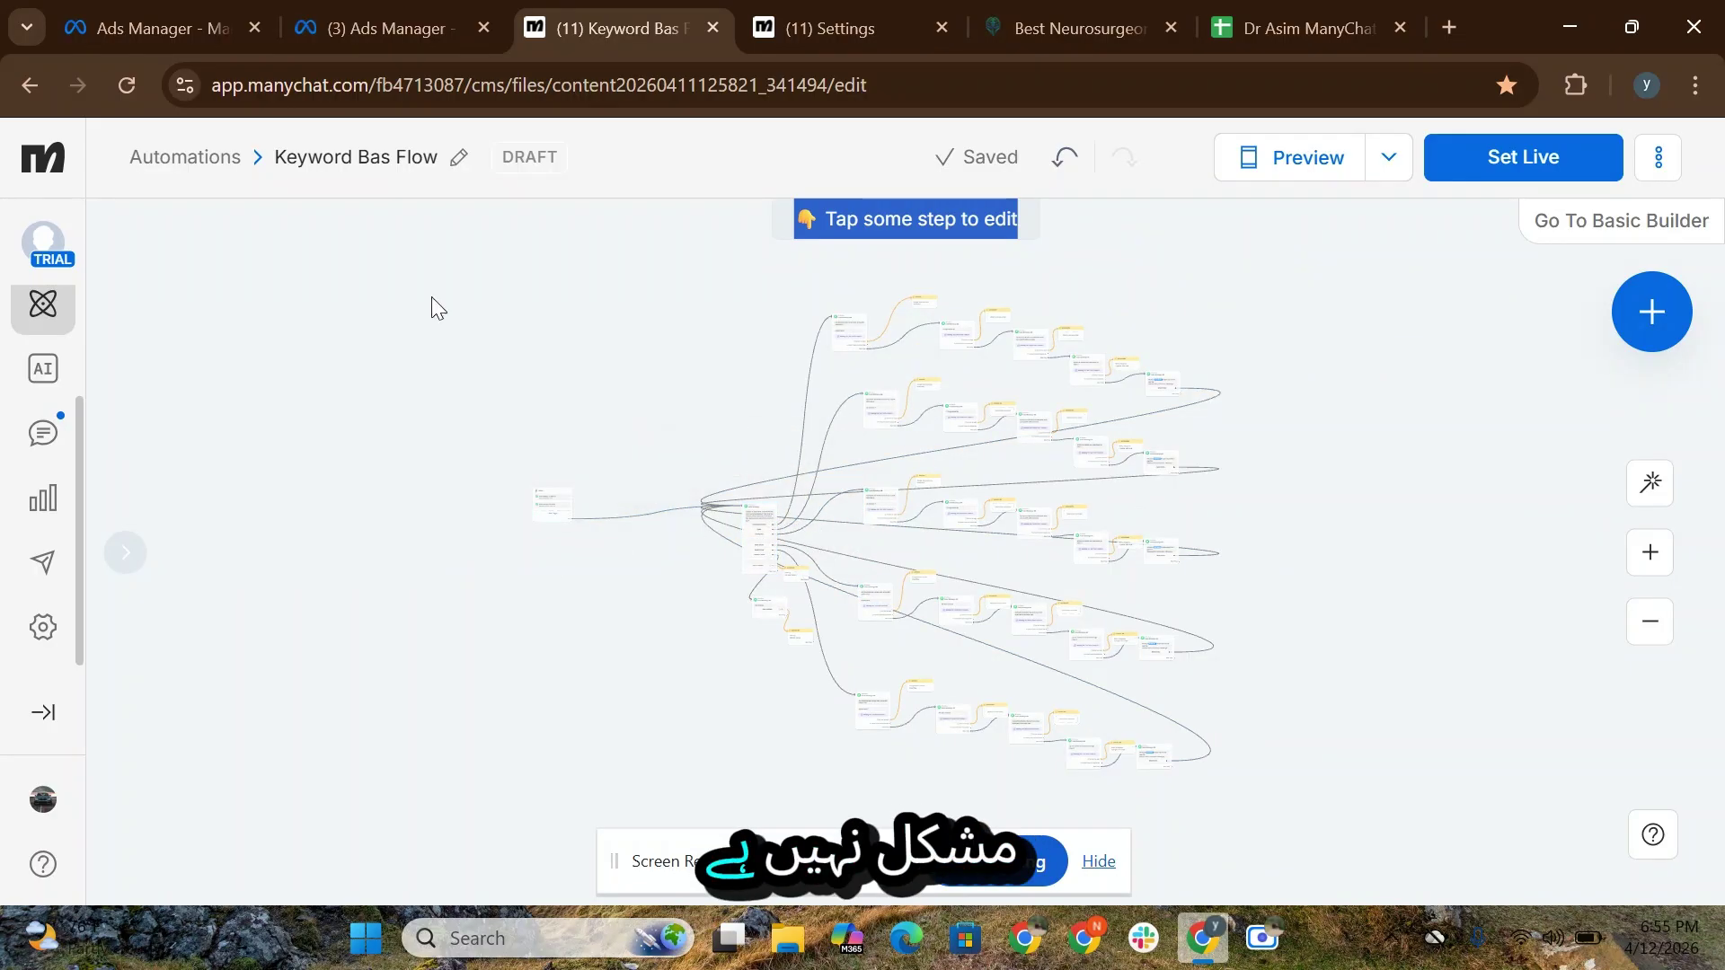
Step: Switch to Meta Ads Manager and go from the ads list to the campaign-level list of the client's account
{"action": "left_click", "coordinate": [157, 28]}
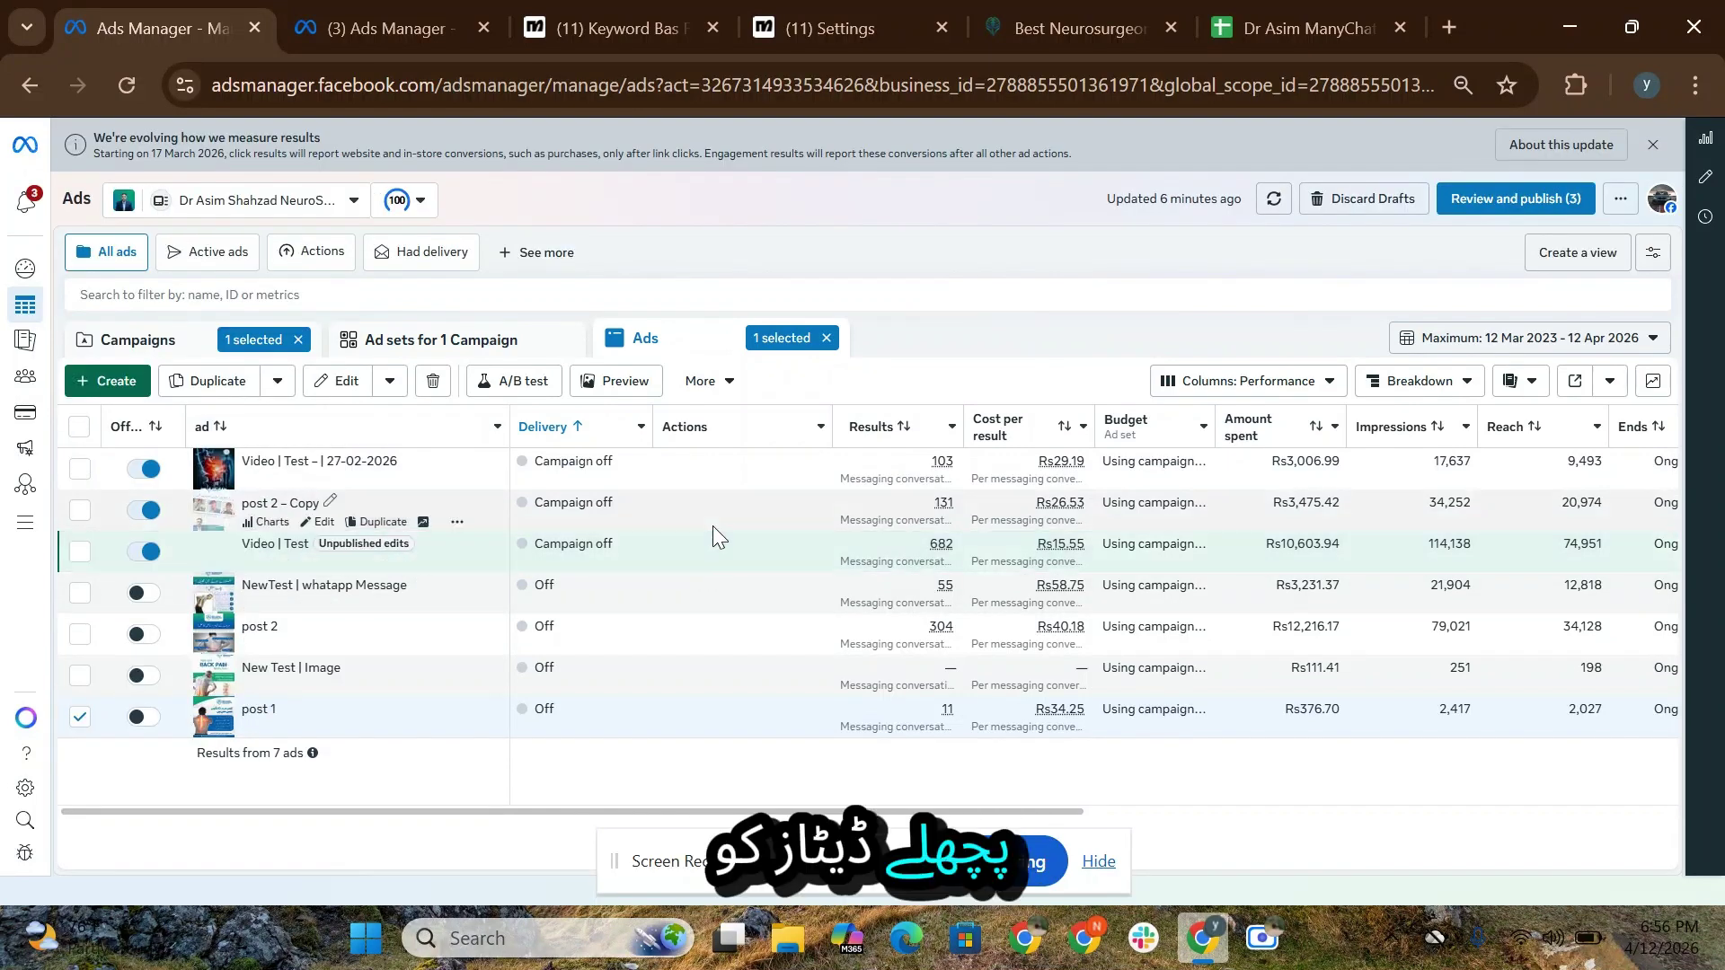
{"action": "left_click", "coordinate": [137, 339]}
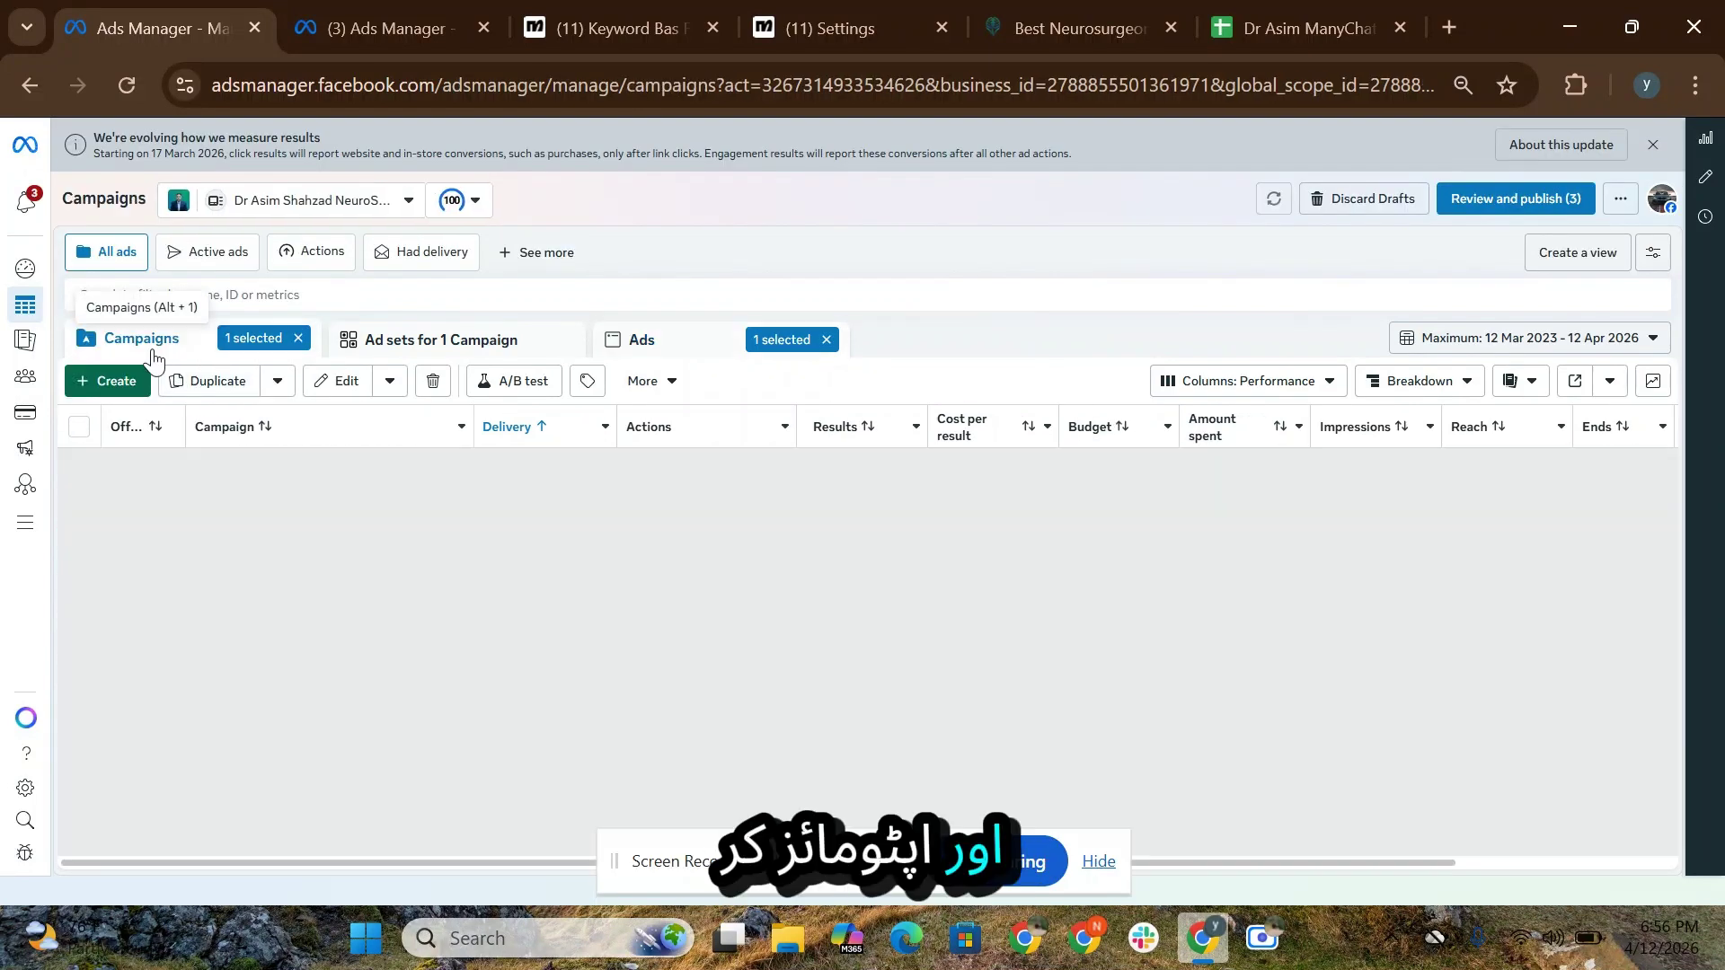